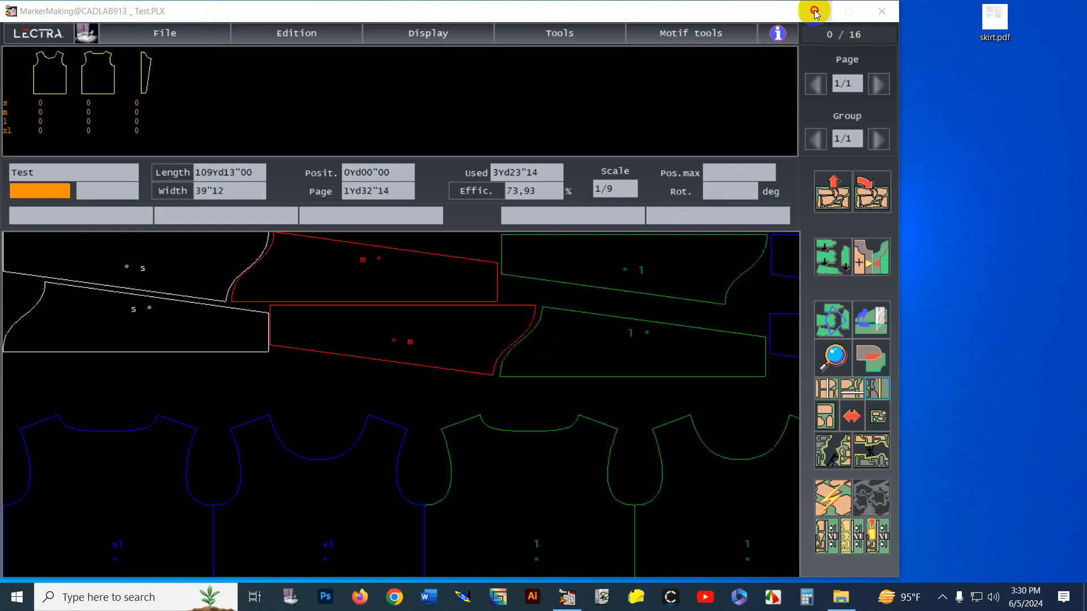
click(816, 13)
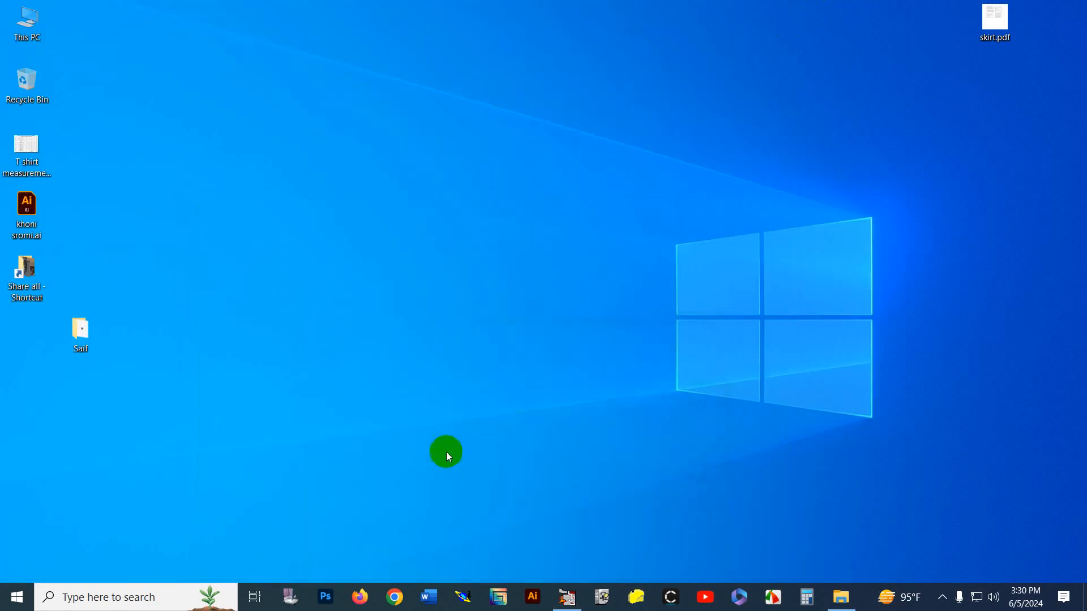
double_click(80, 331)
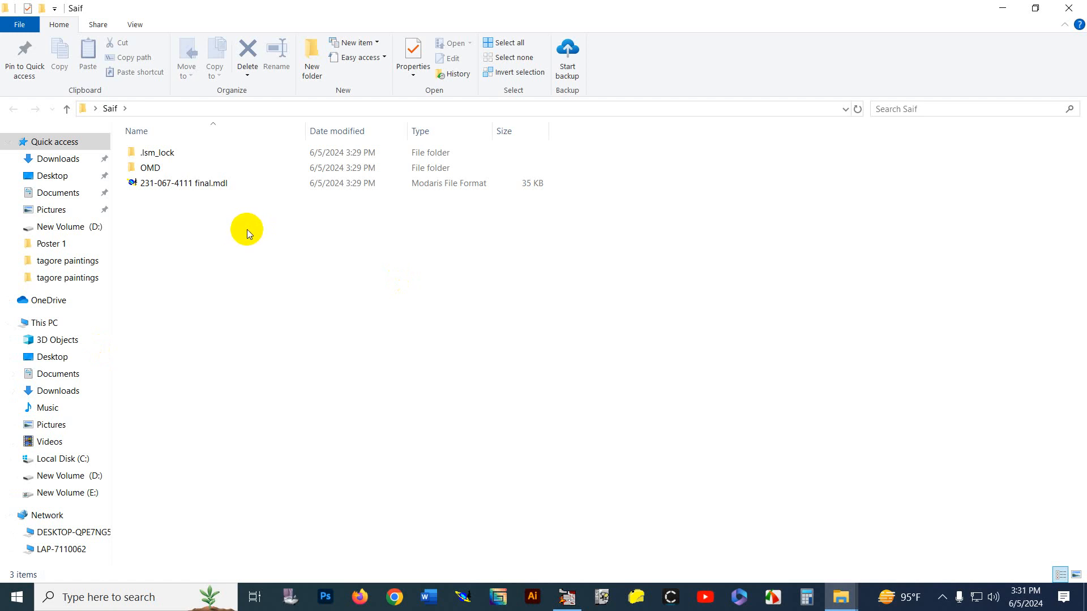
double_click(163, 184)
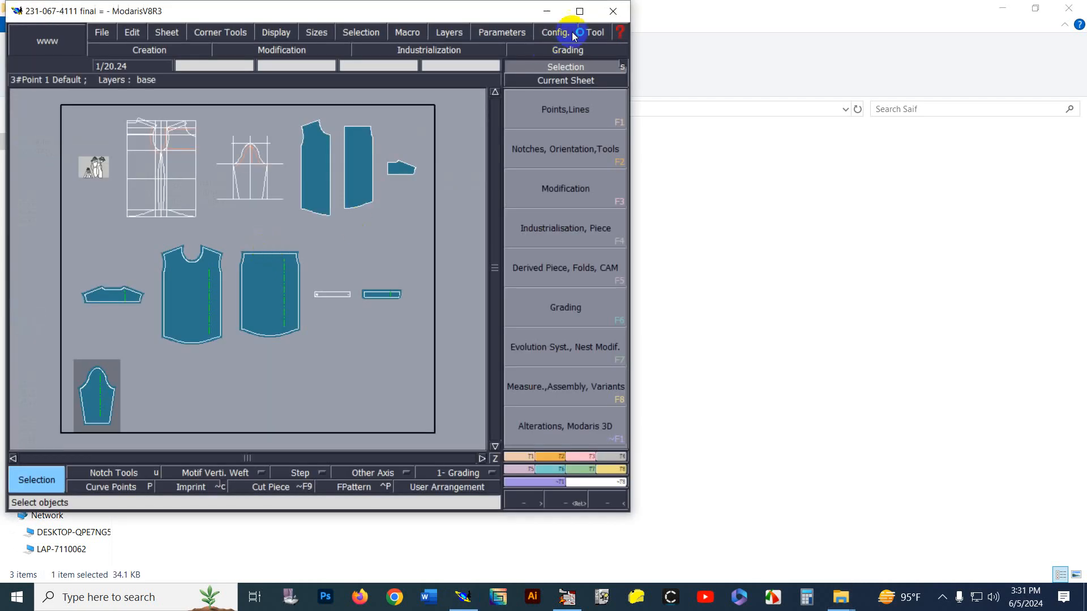
double_click(583, 11)
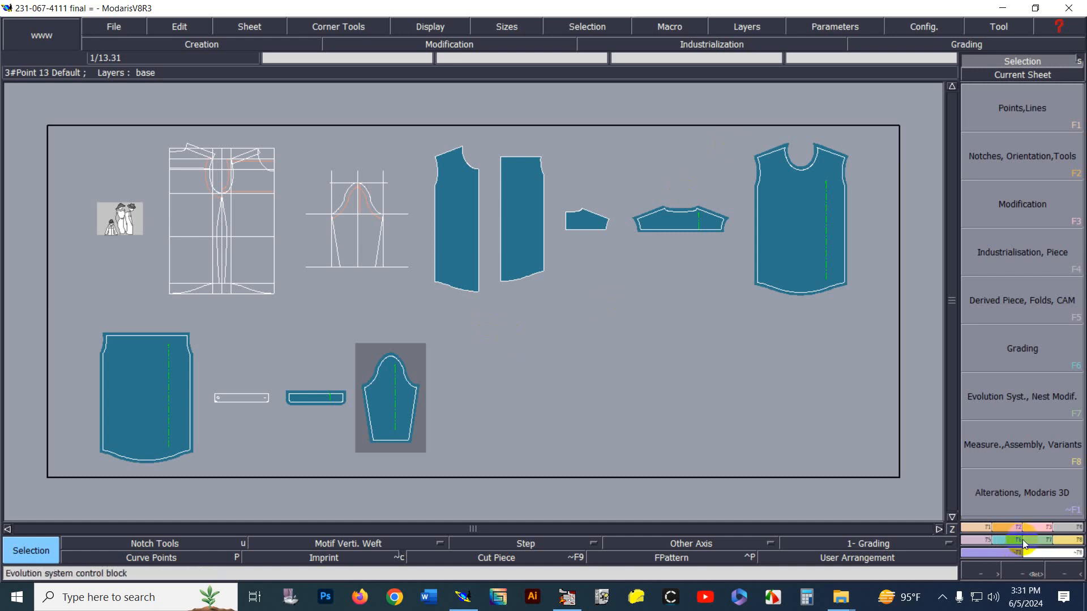
Step: Show the measurement, assembly and variant commands, collapsing Measurements, Dynamic Measurements and Assembly so only Variants stays expanded
click(1064, 538)
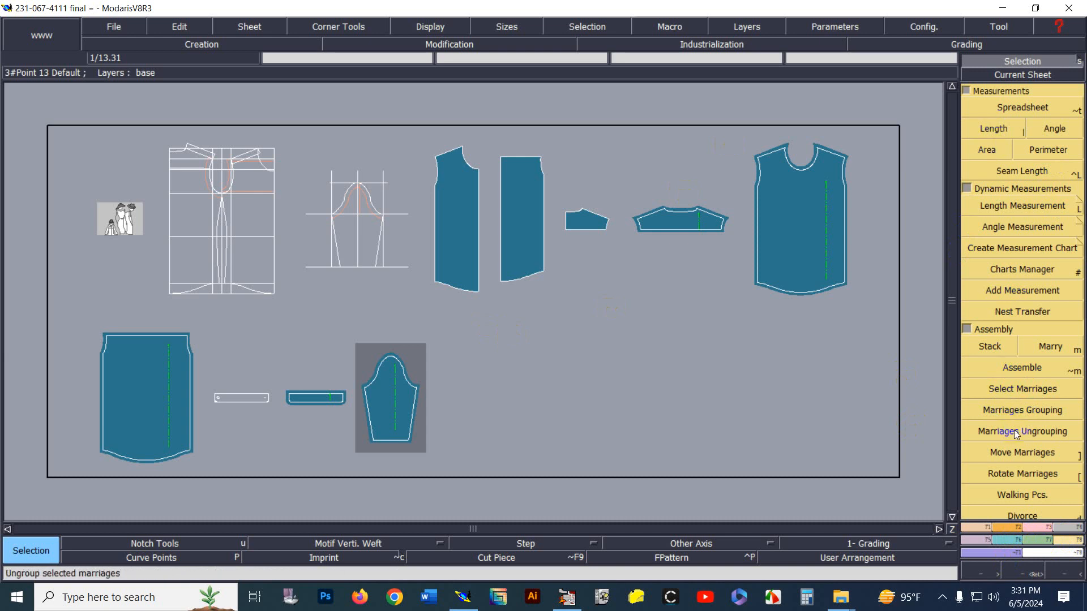
click(967, 89)
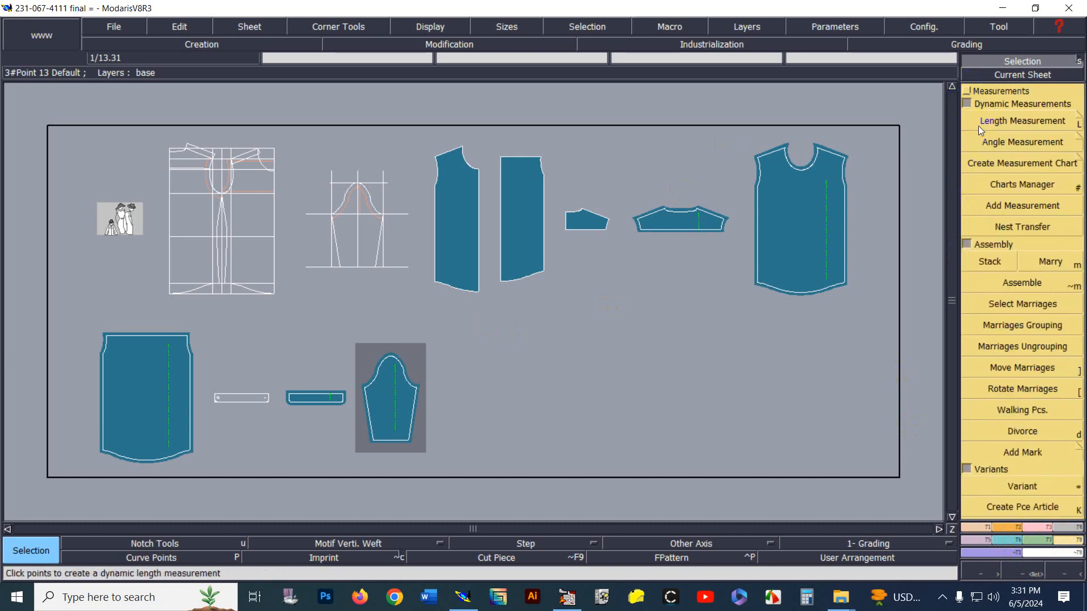
click(966, 104)
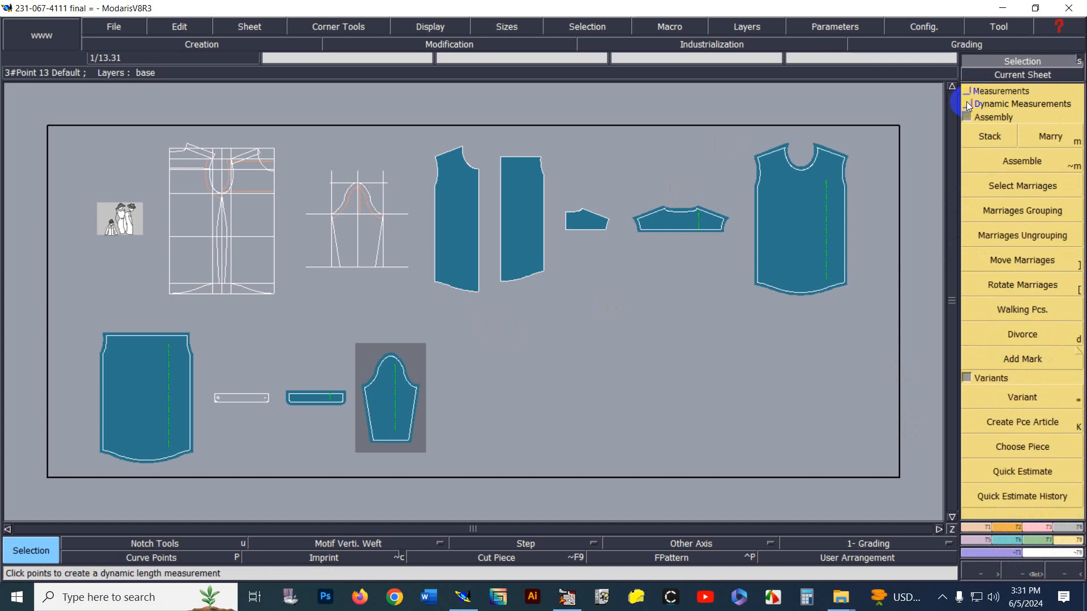
click(970, 117)
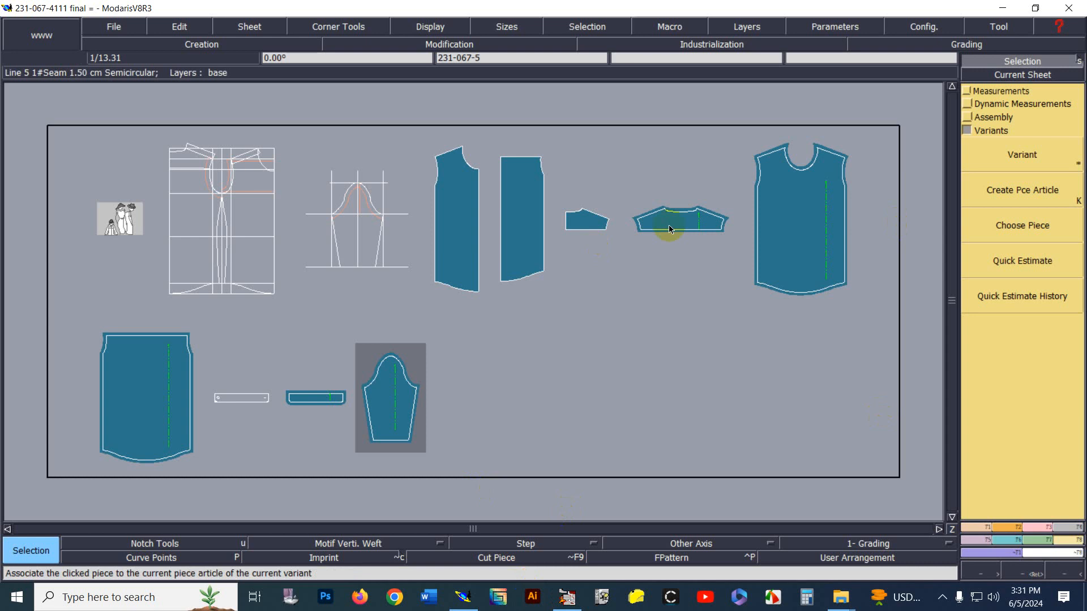
click(994, 597)
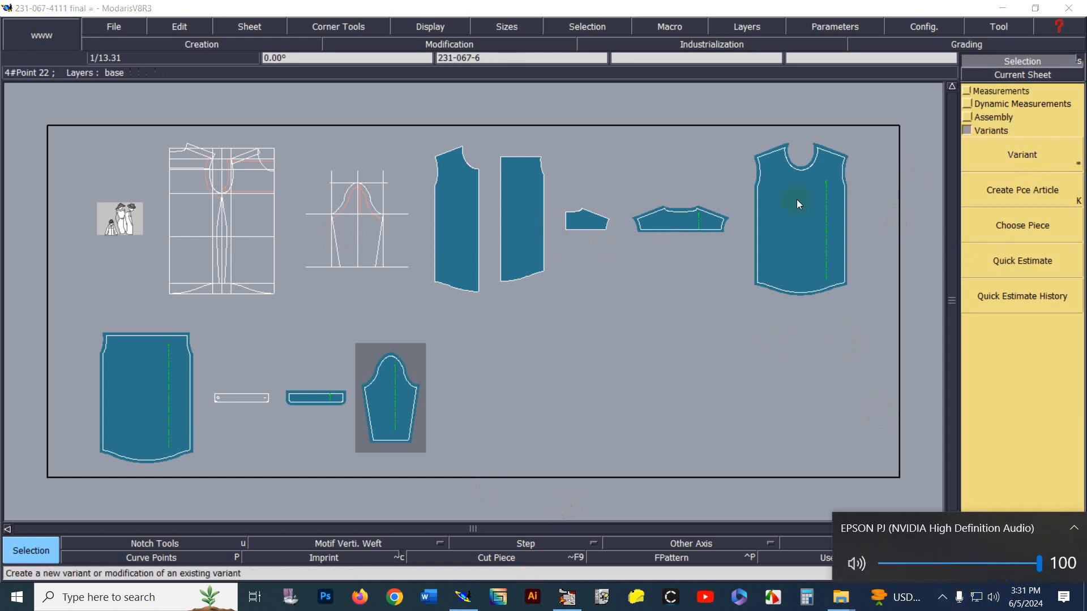
Step: Create a new variant named with the person's first name followed by "T-sh", and reposition its window
click(1023, 156)
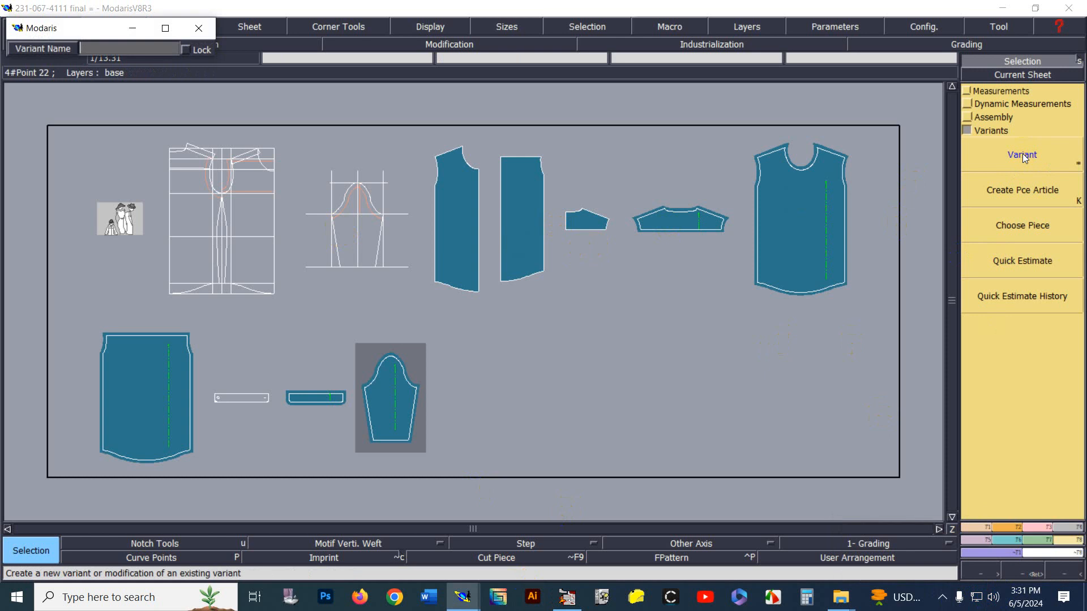
click(77, 49)
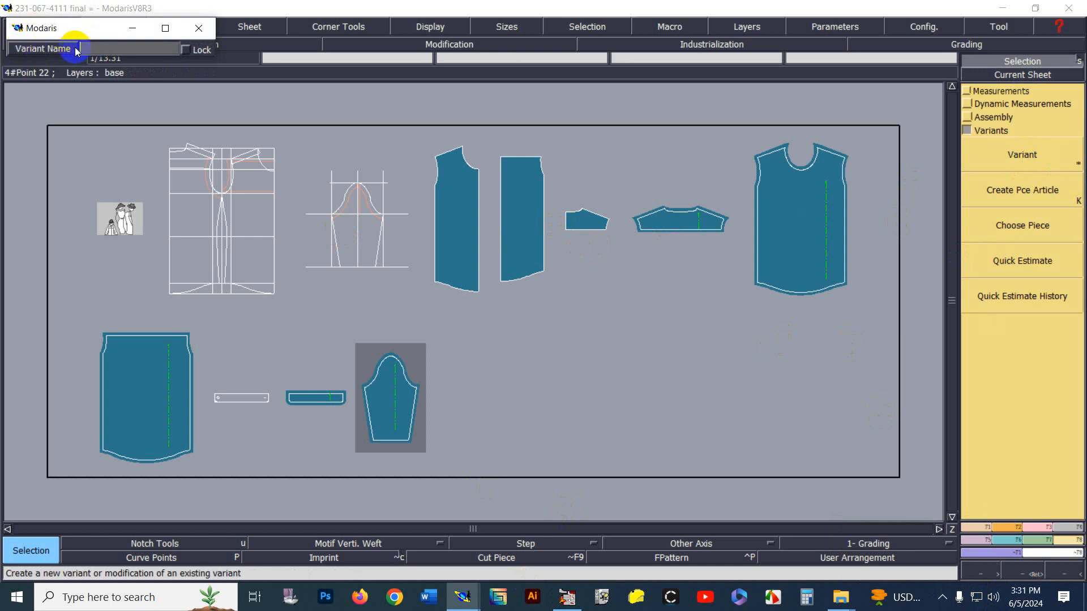
mouse_move(96, 27)
mouse_down()
mouse_move(111, 102)
mouse_move(95, 49)
mouse_up()
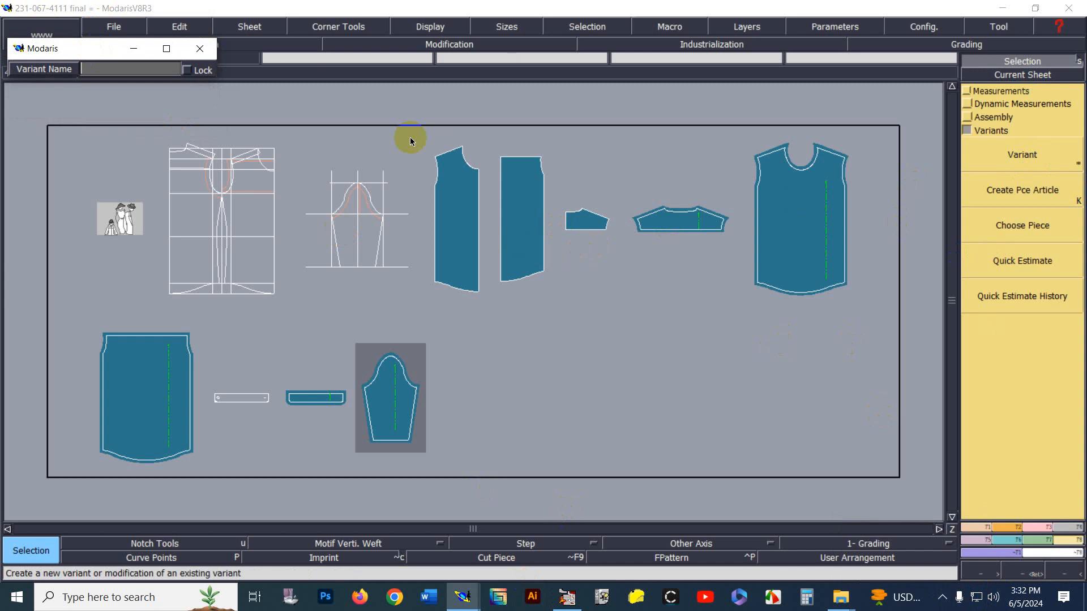
text(Saif T-shirt)
click(410, 138)
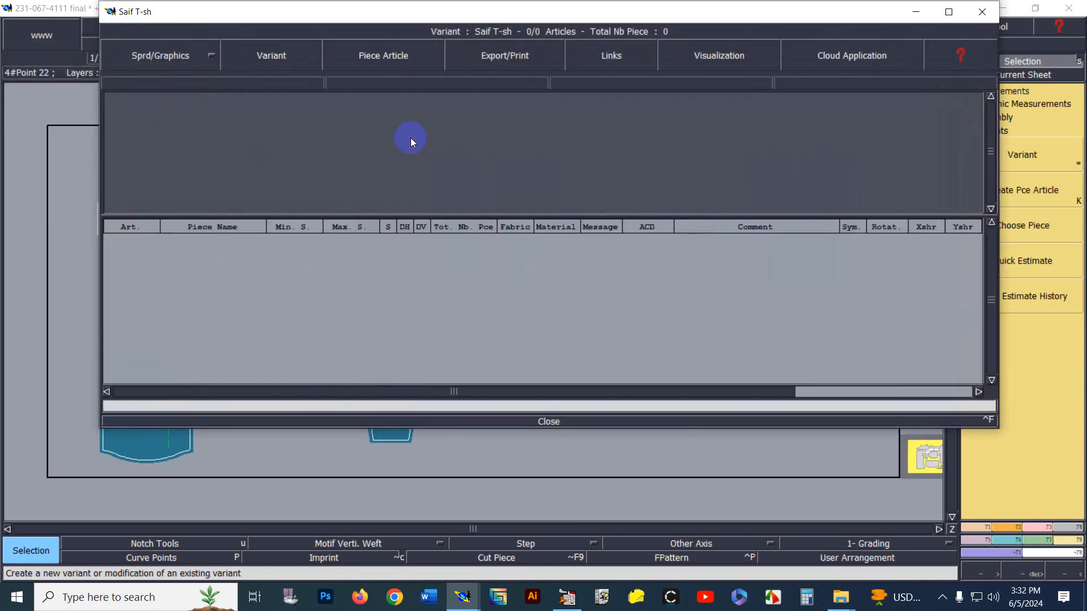
drag(747, 13, 672, 48)
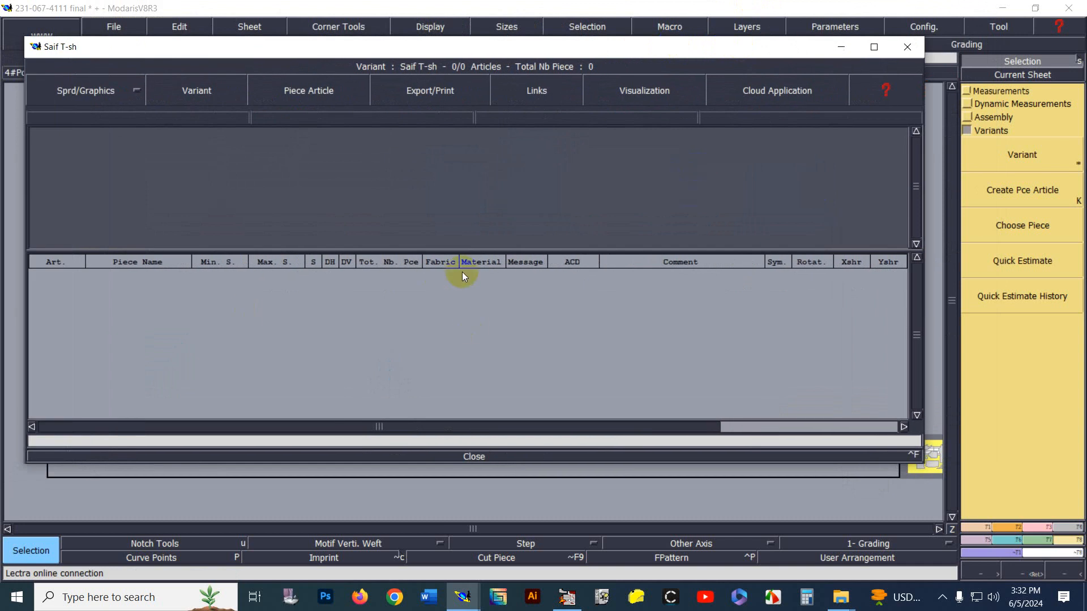
Step: Create piece articles in the current variant from pieces 231-067-6, 231-067-7, 231-067-5, 231-067-9 and 231-067-8
click(839, 46)
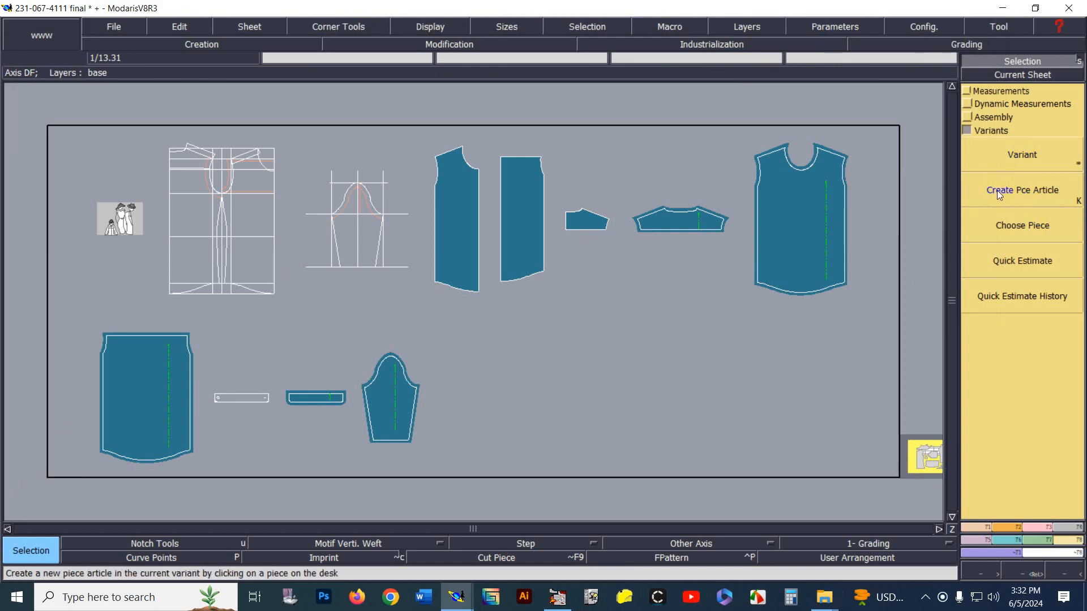
click(1020, 190)
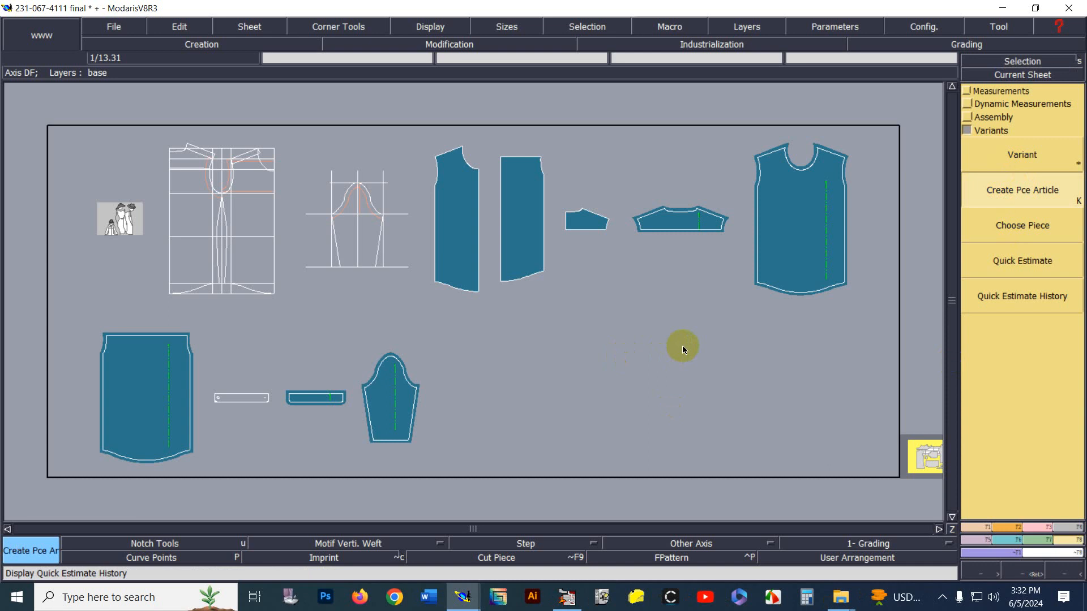
click(802, 216)
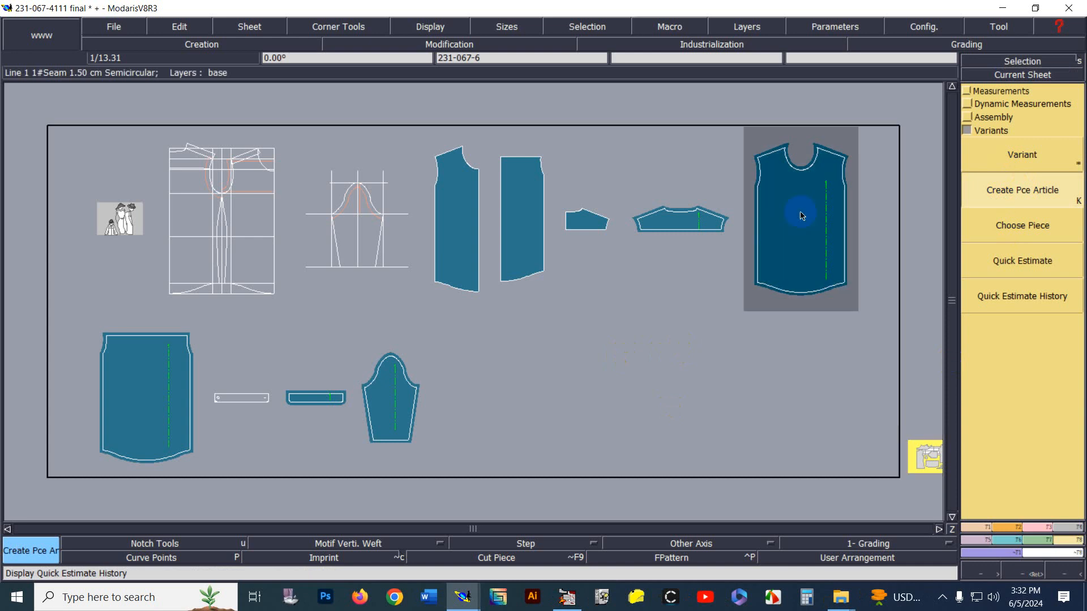
click(162, 392)
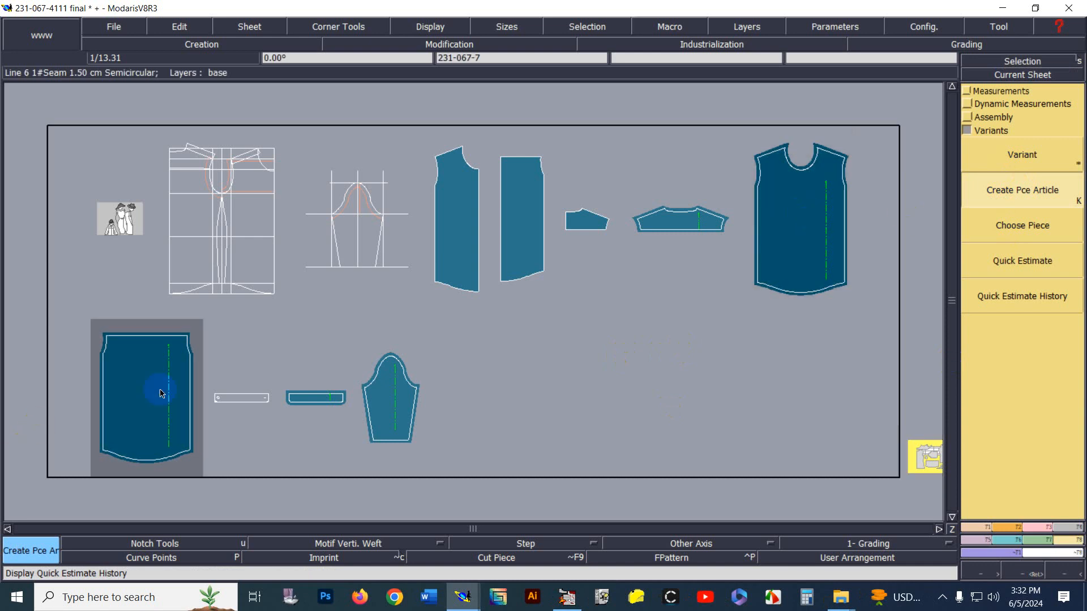
click(666, 232)
click(379, 403)
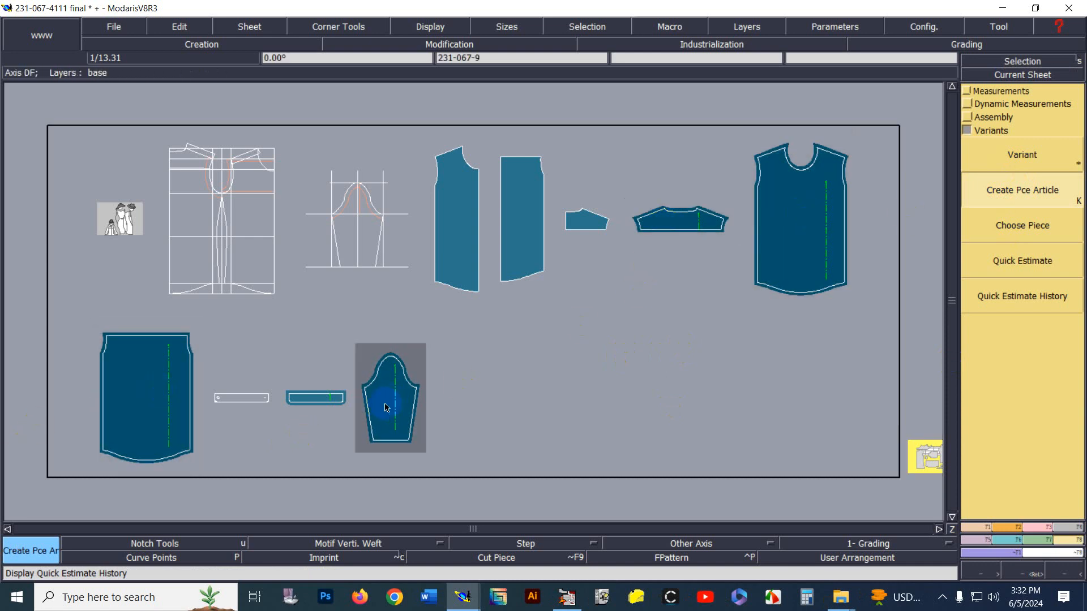
click(314, 398)
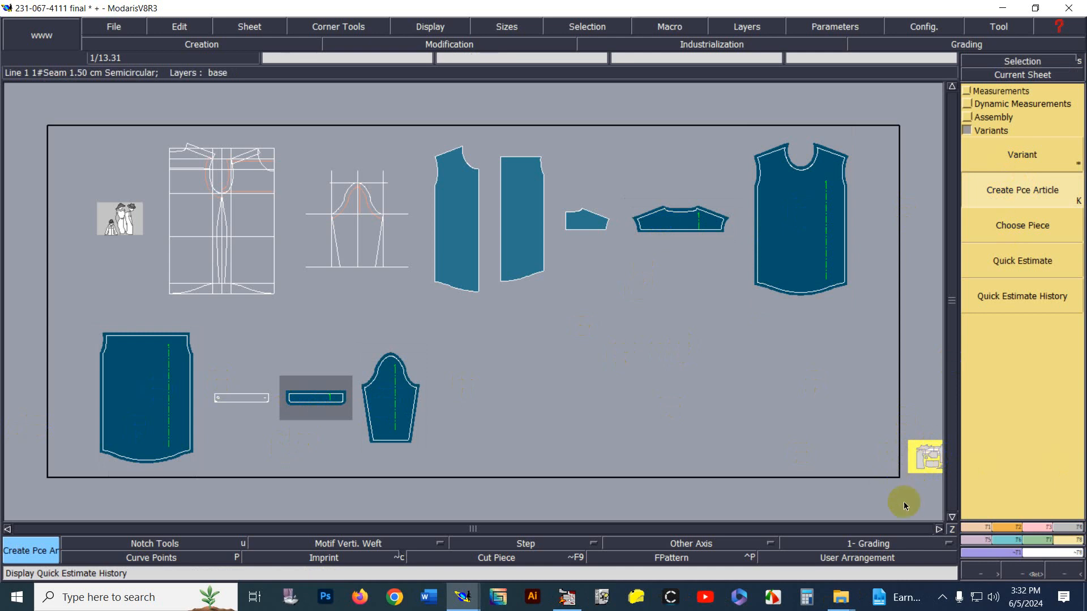
Step: Bring back the variant's table window and visualize all its piece articles in the graphical zone with Visu. Selec
click(938, 530)
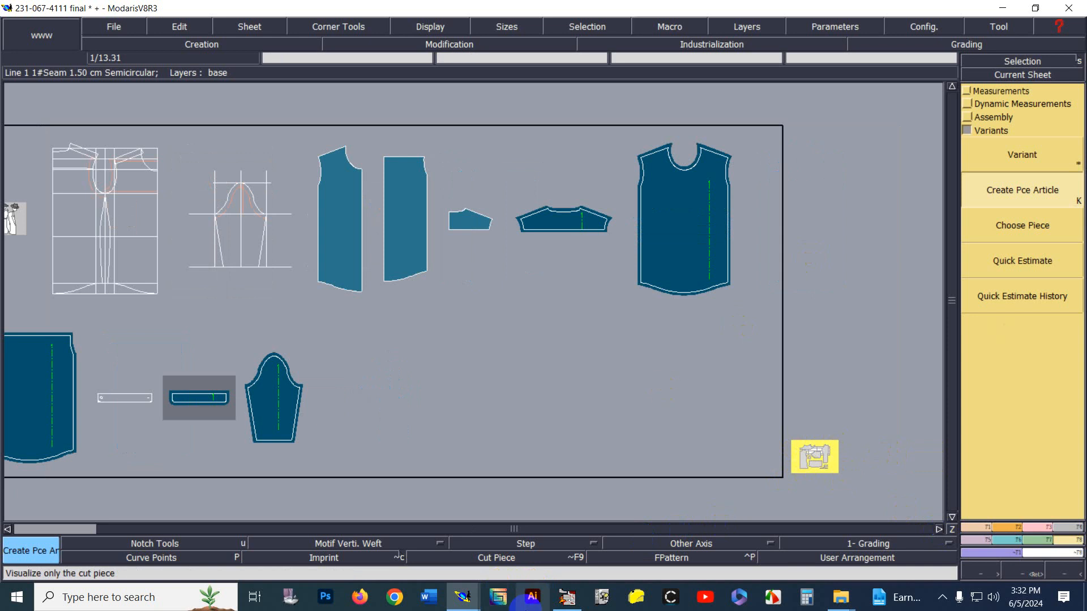
mouse_move(465, 598)
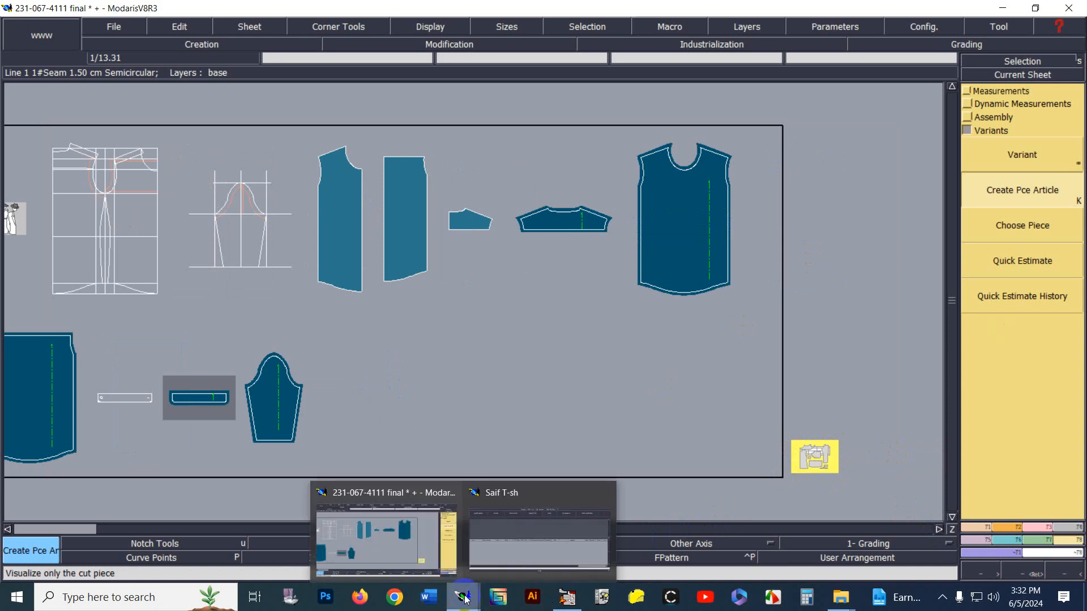
click(504, 528)
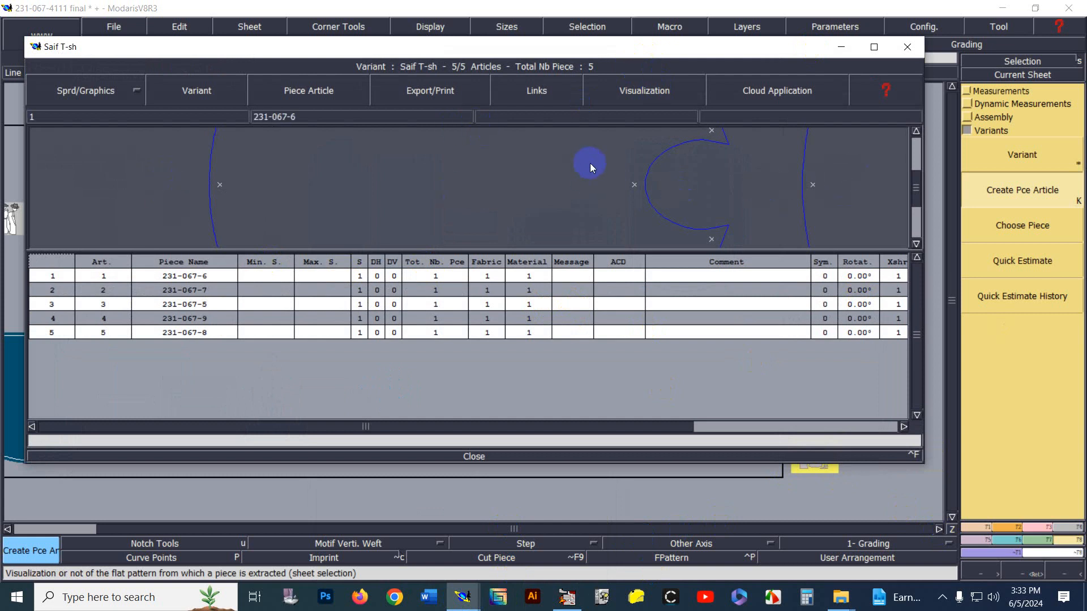
click(632, 94)
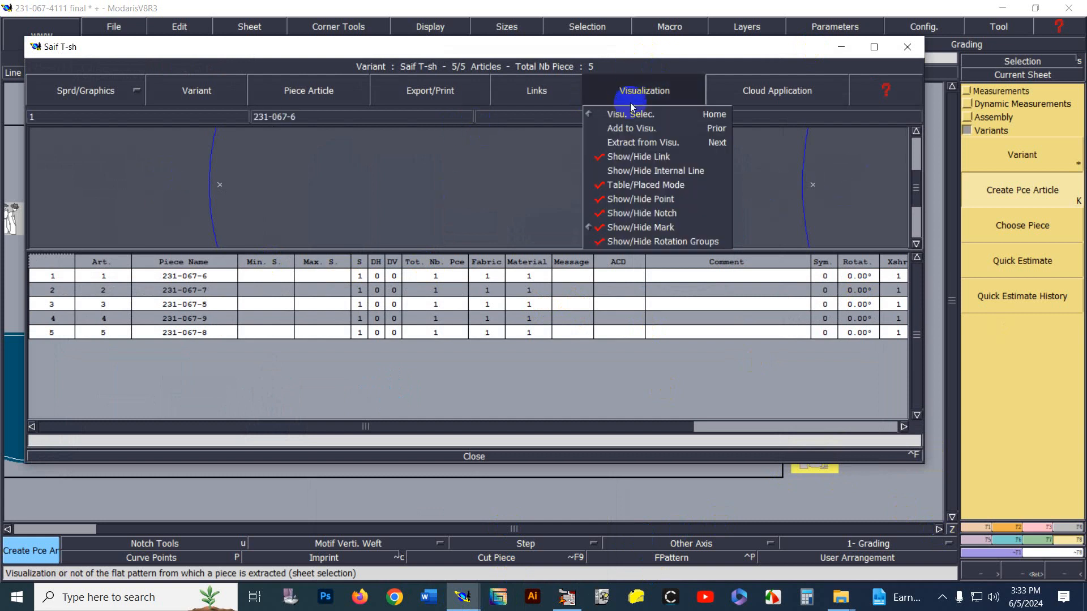
click(634, 110)
click(643, 106)
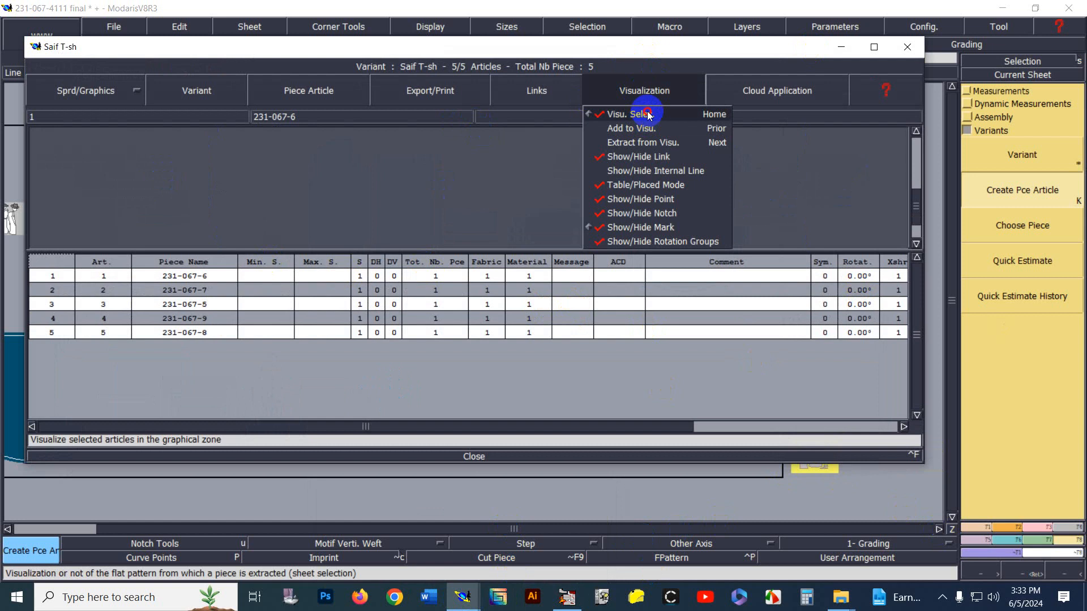
click(643, 112)
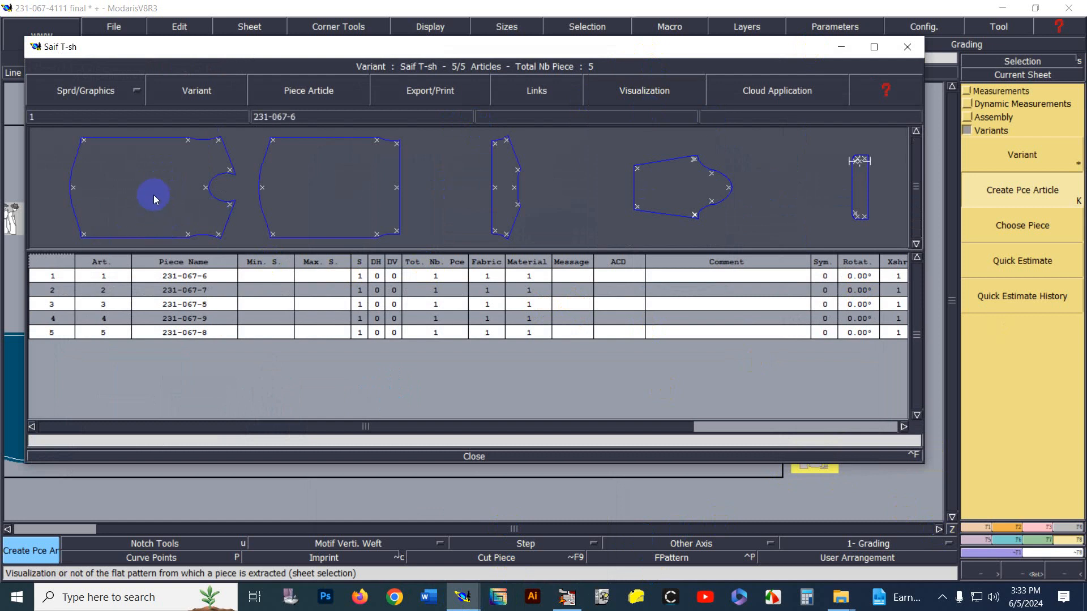
Step: Examine the variant table by highlighting articles through their numbers and piece names to match each with its outline
click(109, 274)
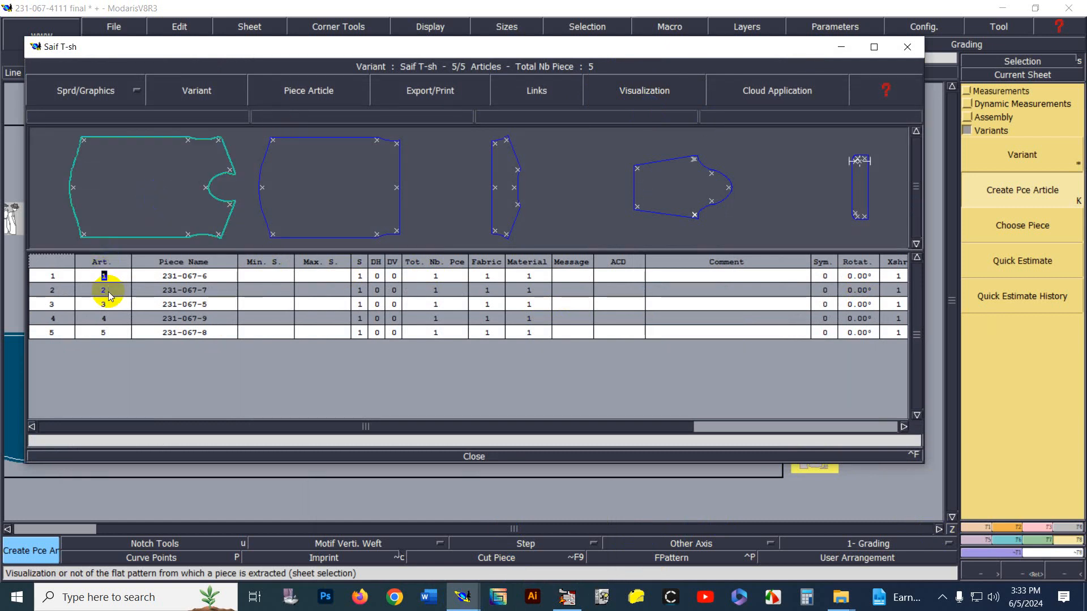
click(108, 291)
click(112, 304)
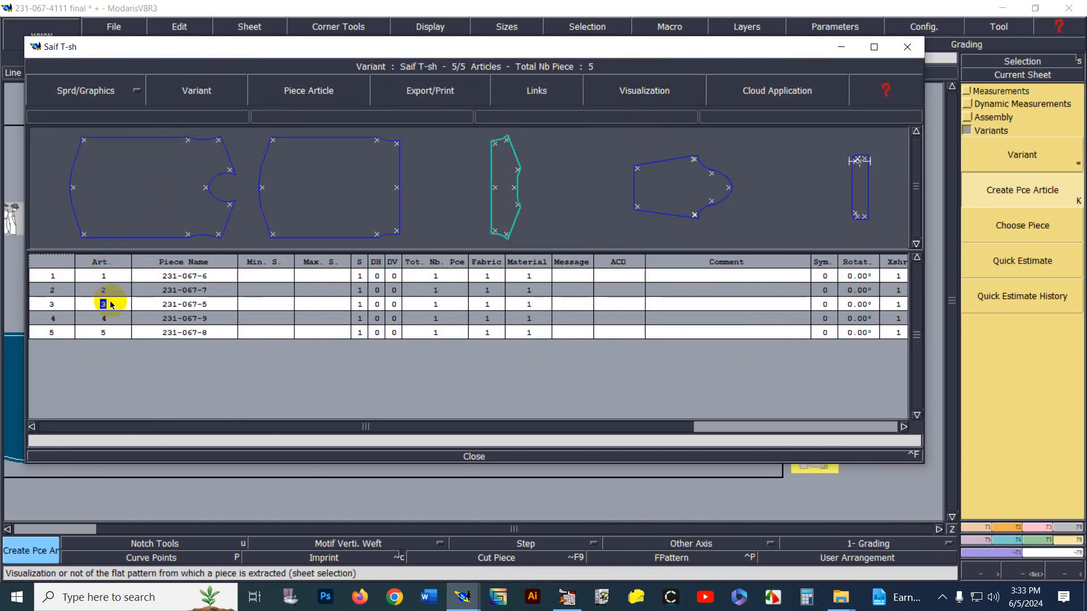
click(110, 318)
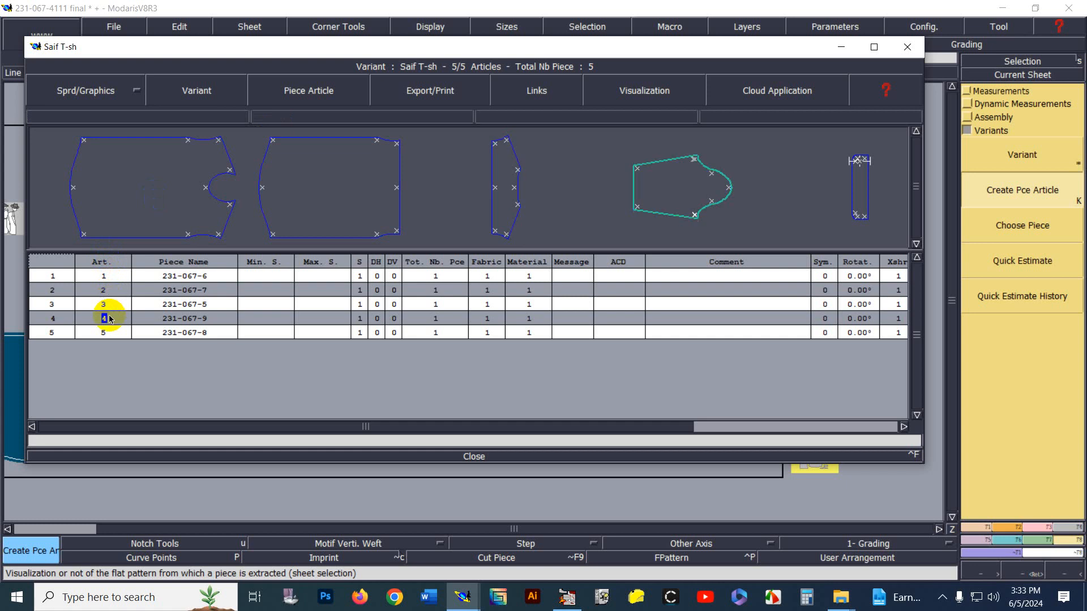
click(113, 332)
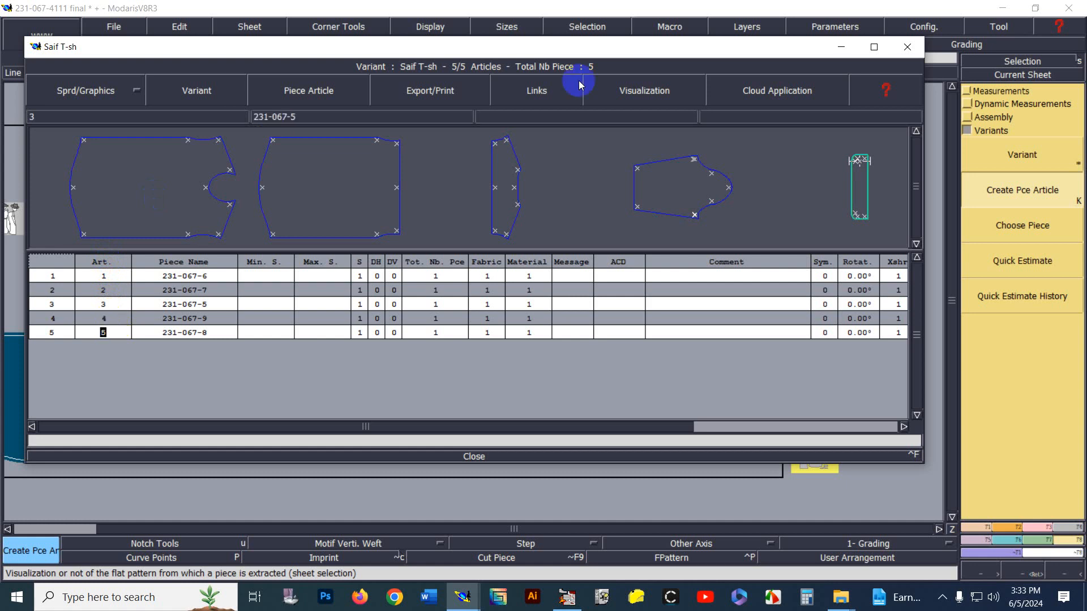
click(637, 88)
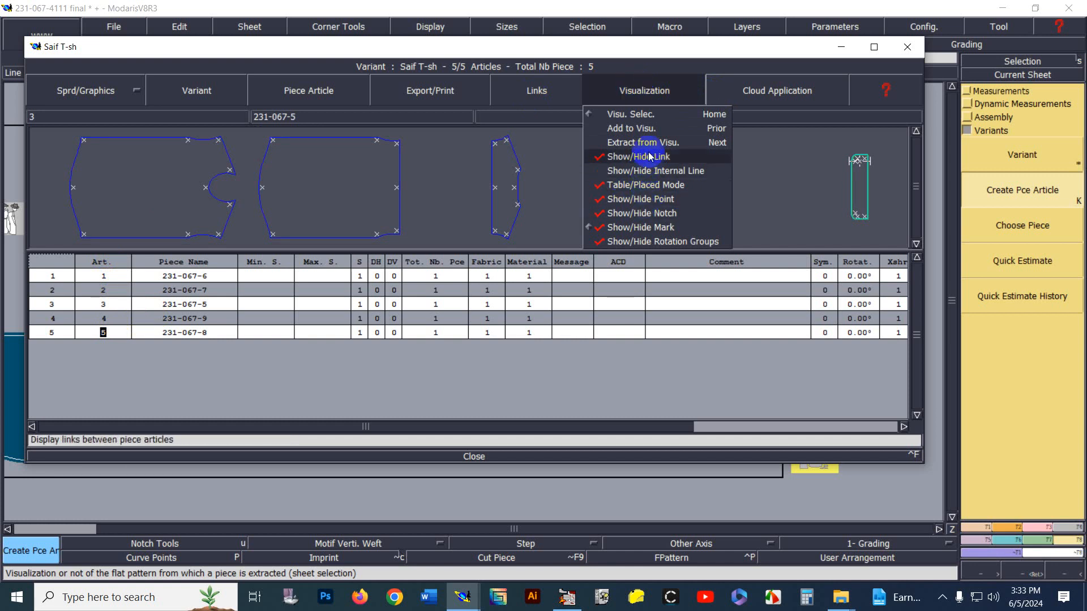
click(651, 98)
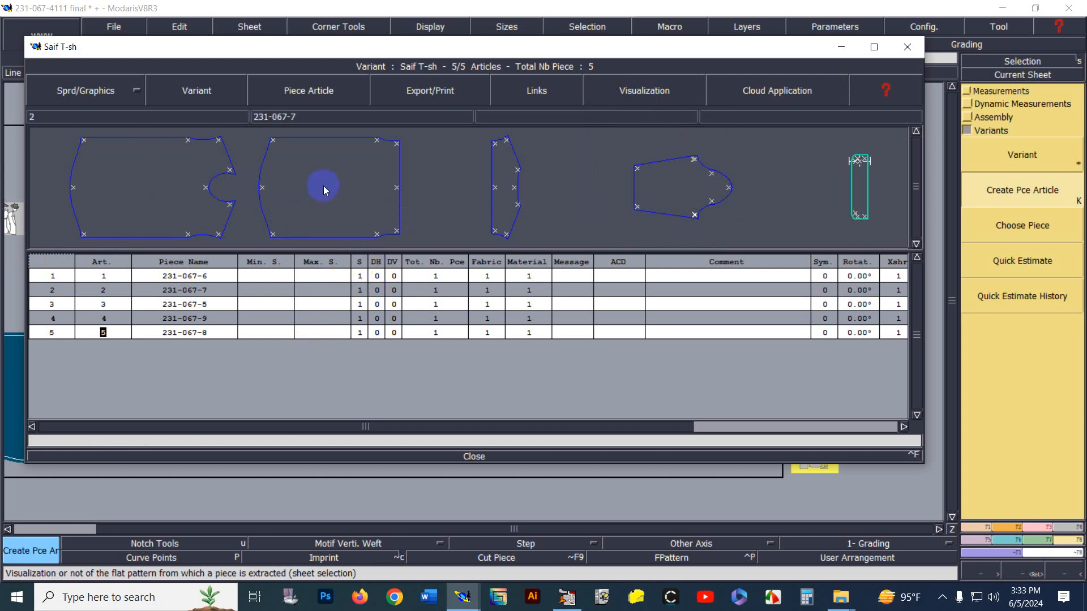
click(164, 278)
click(166, 290)
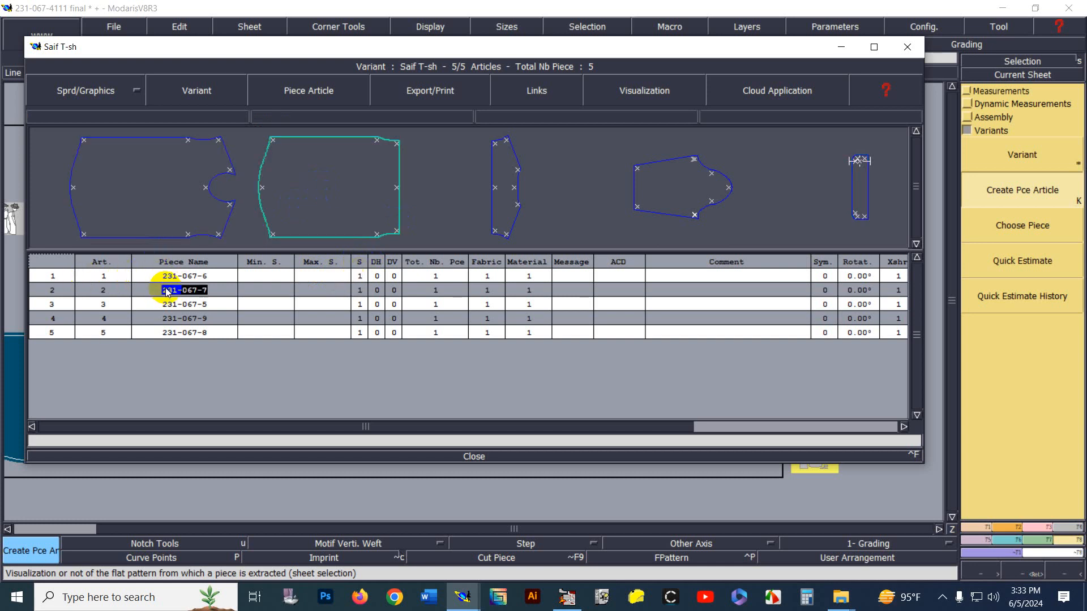
click(175, 303)
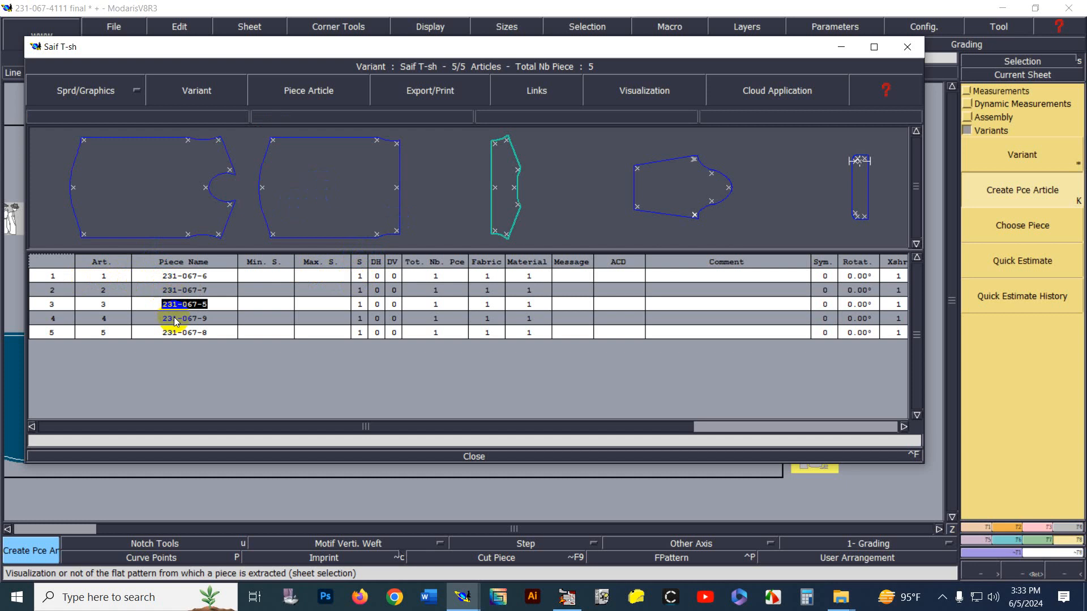
click(175, 319)
click(730, 188)
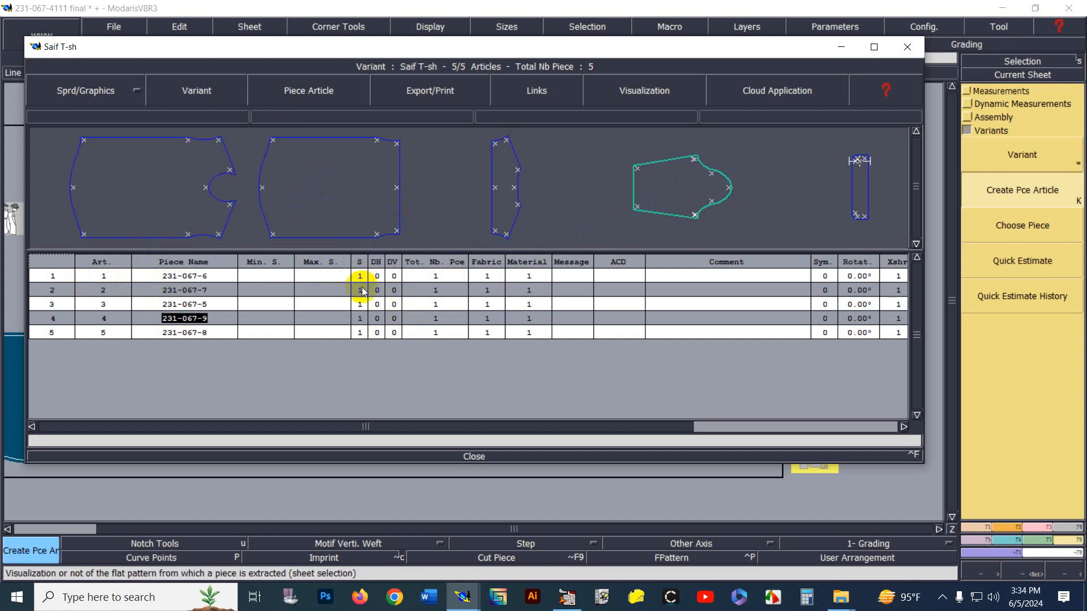
Step: For piece article 231-067-9, set the S quantity to 0 and the DH quantity to 1 in the variant table
click(360, 320)
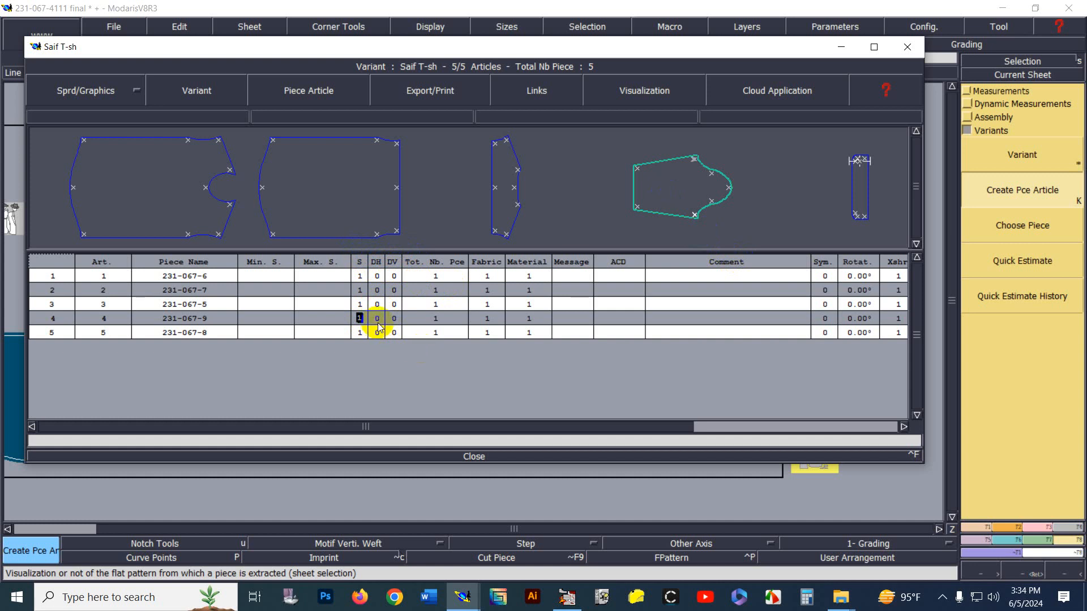
click(359, 319)
text(0)
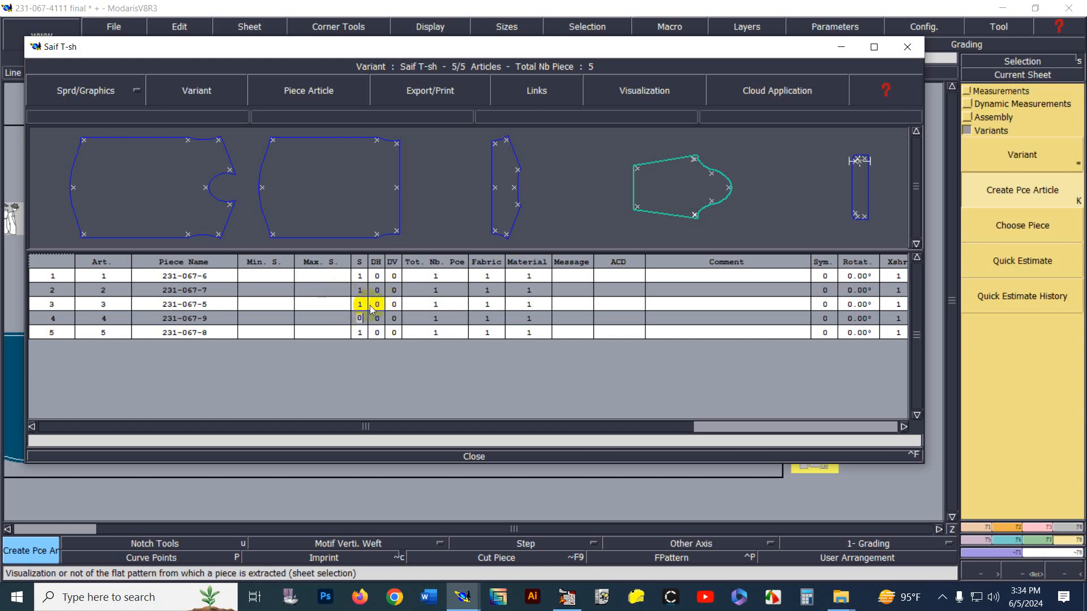
click(378, 319)
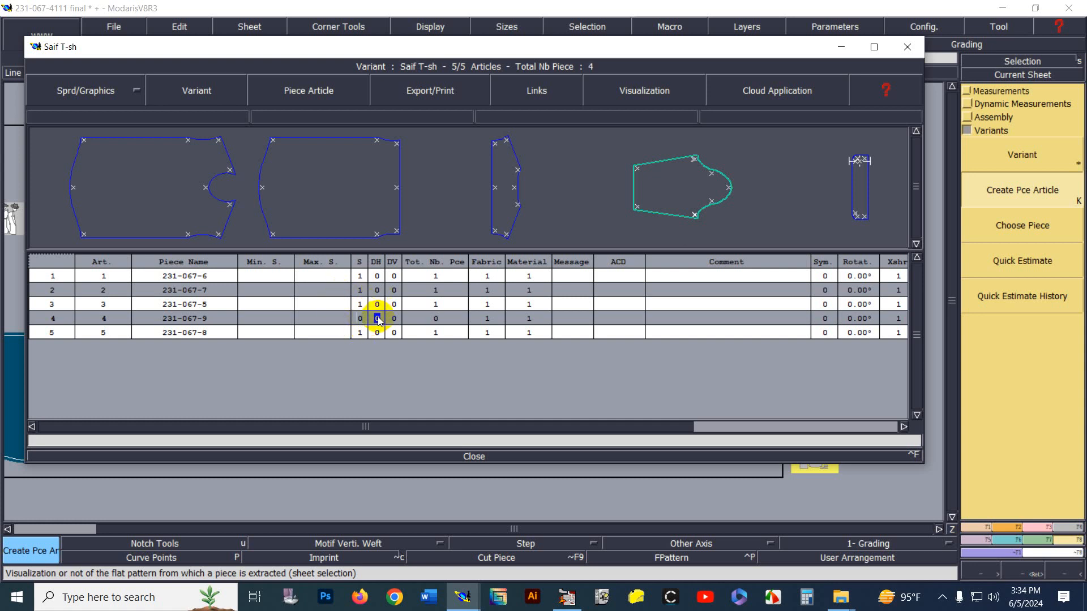
text(1)
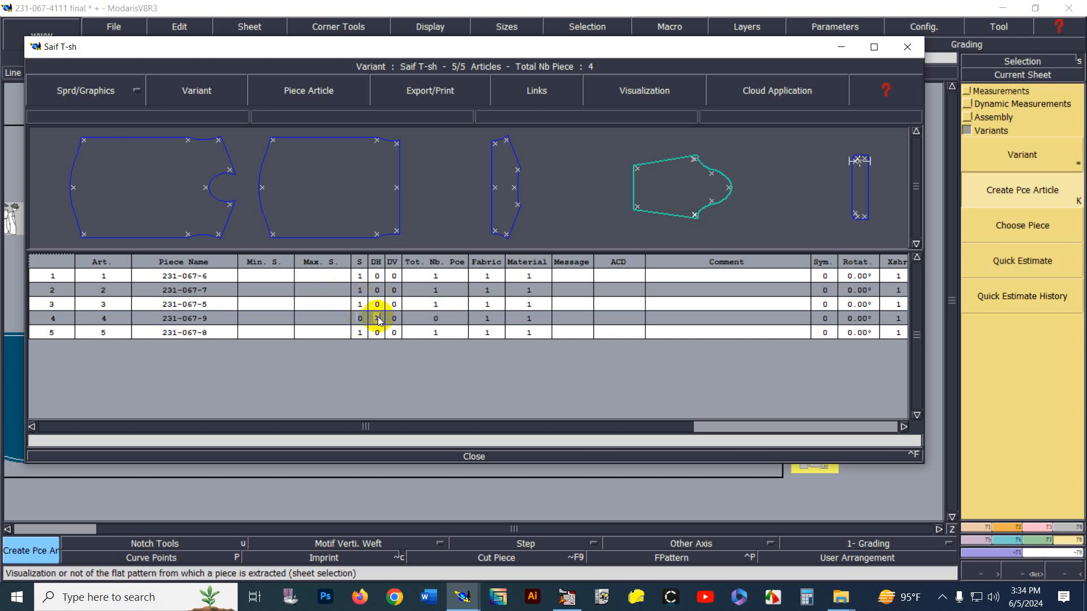
click(942, 596)
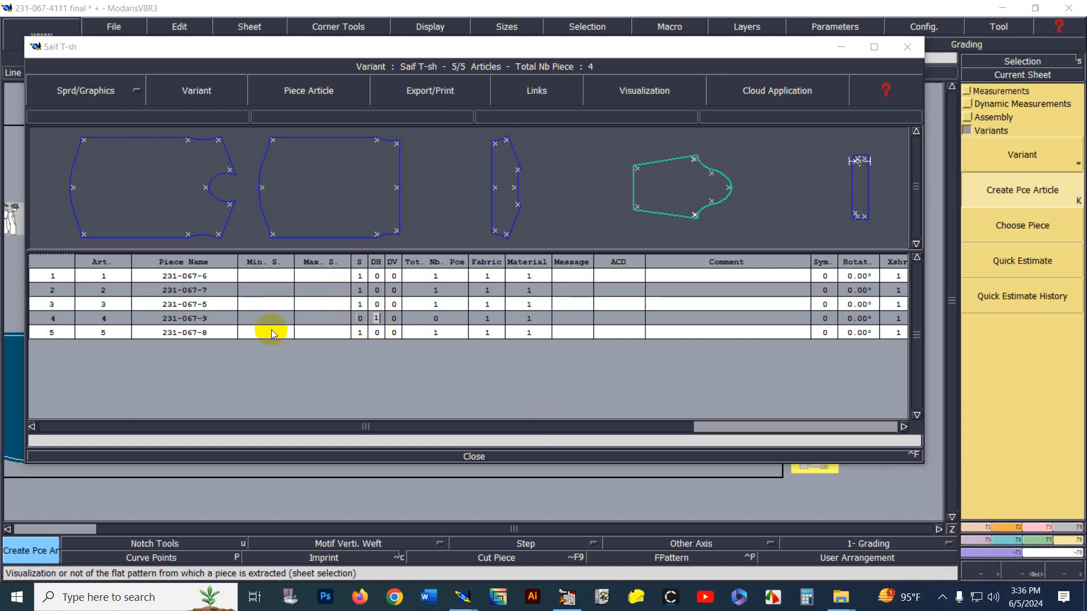
click(375, 333)
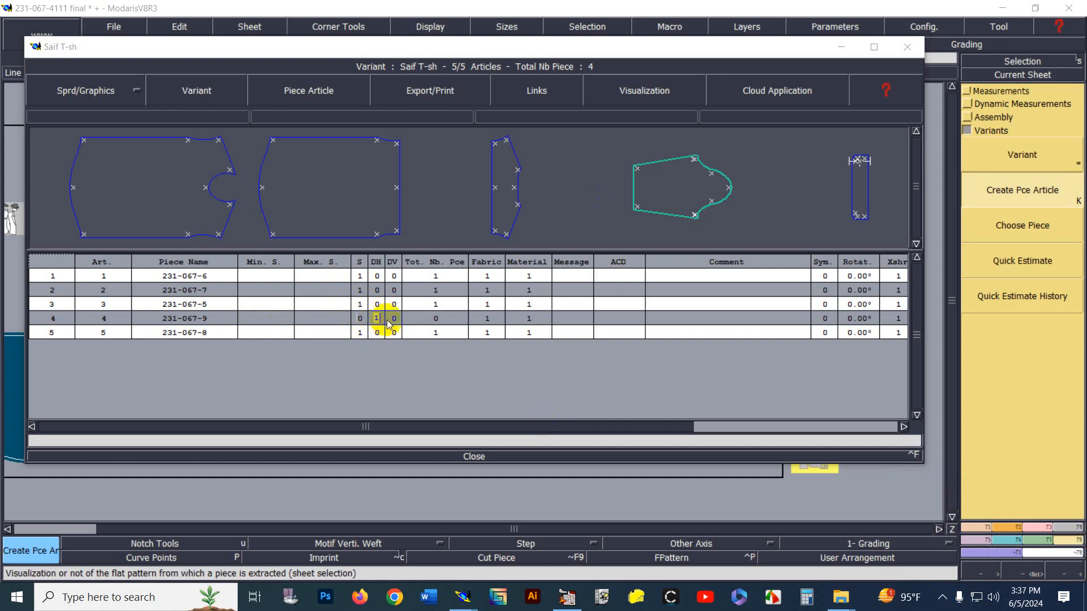
click(378, 319)
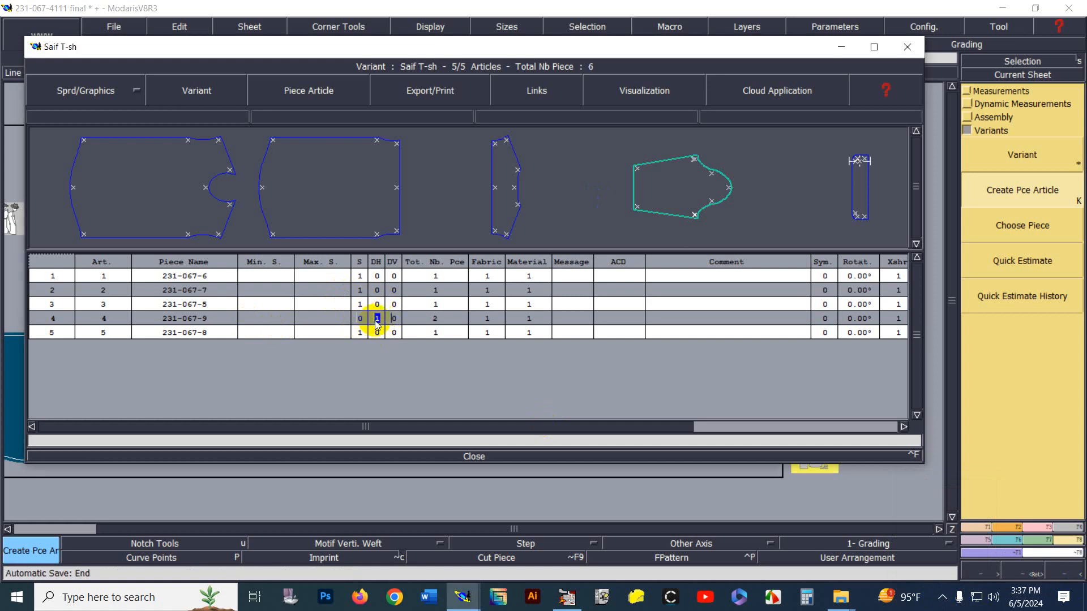
click(380, 265)
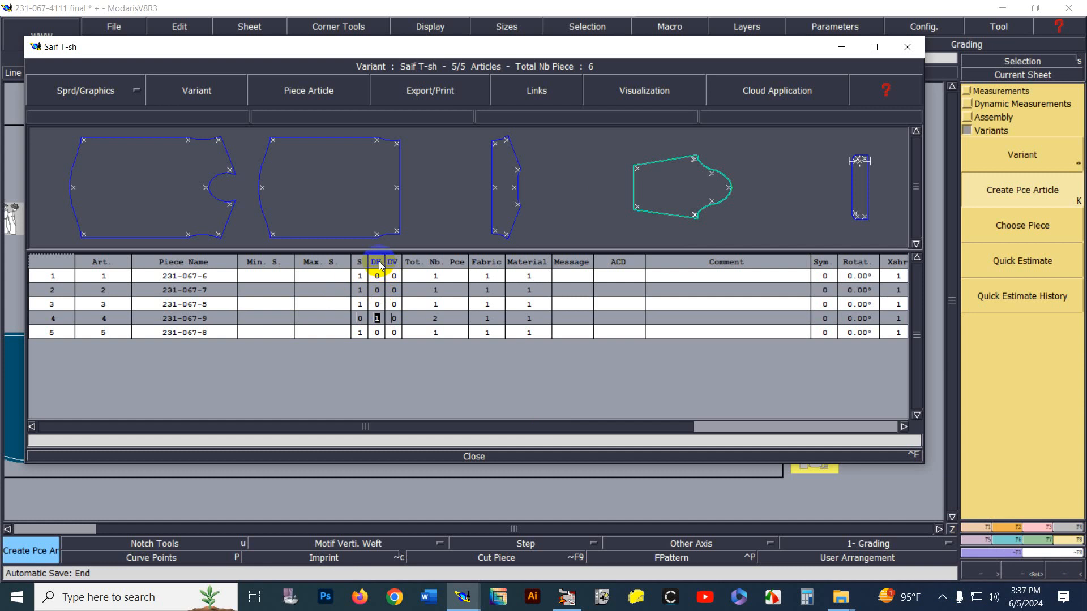
Step: For piece article 231-067-8, set the S quantity to 0 and the DH quantity to 1
click(157, 336)
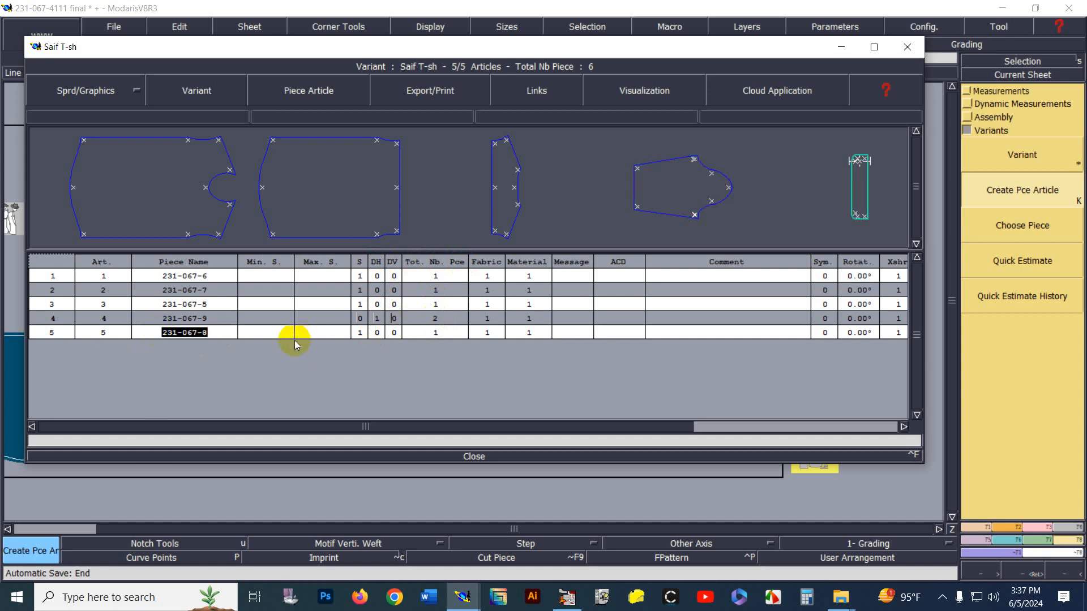
click(361, 334)
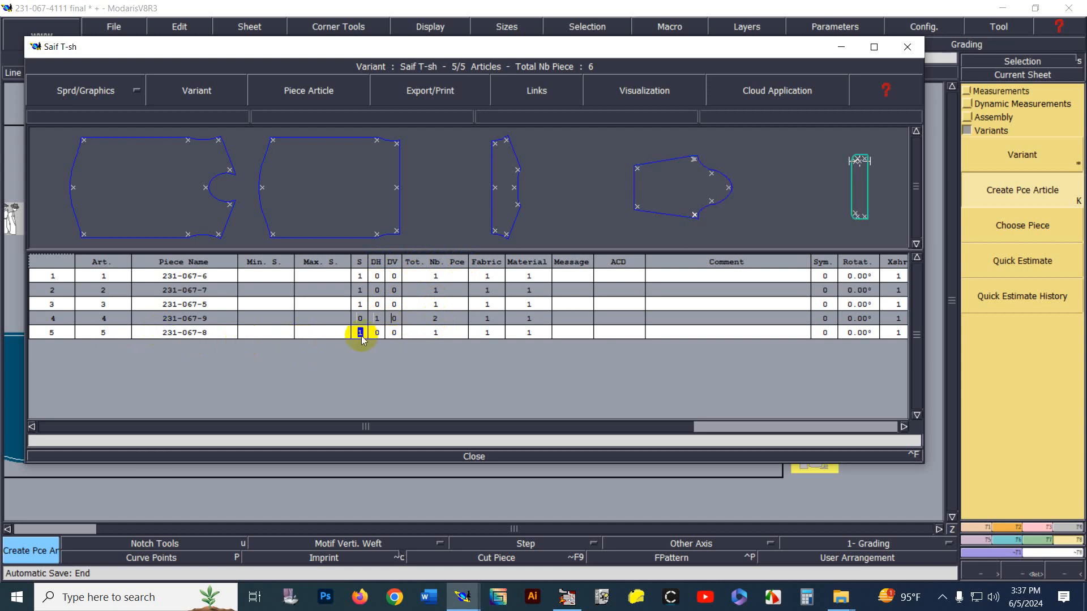
text(0)
click(376, 333)
text(1)
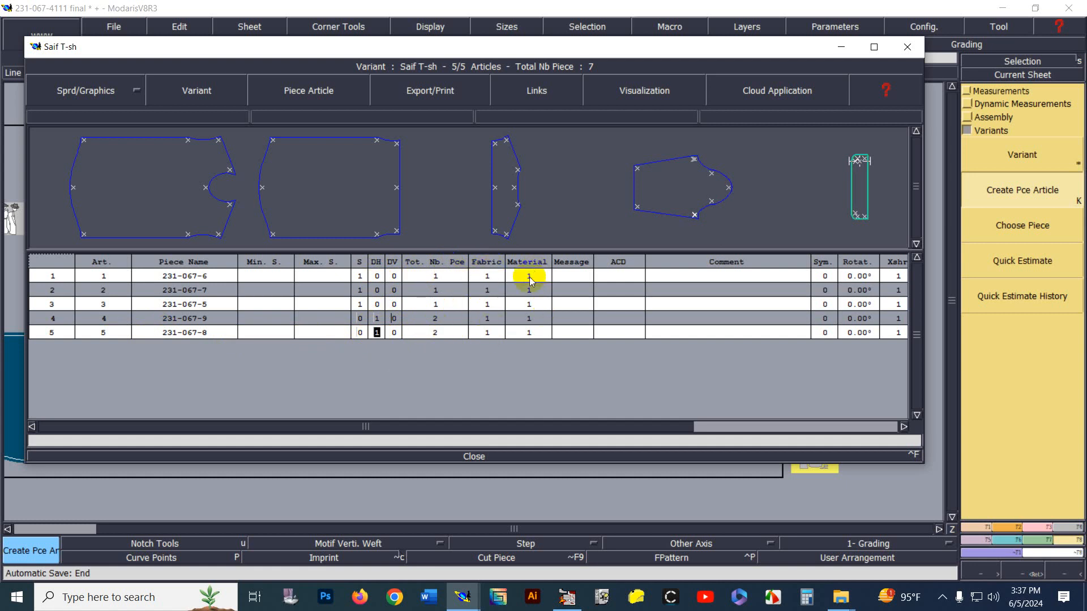
click(901, 426)
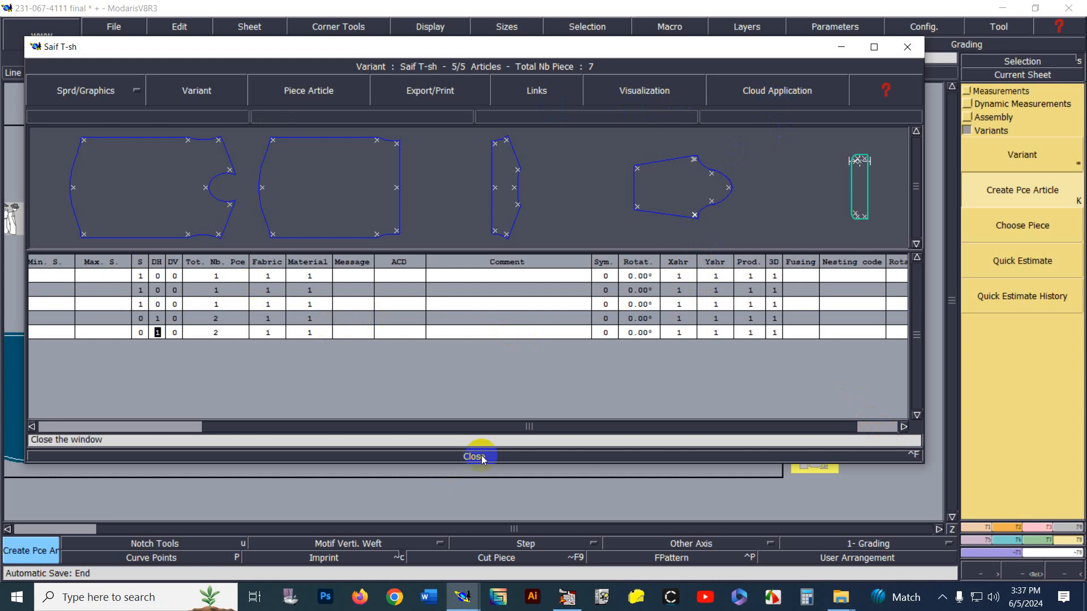
click(193, 91)
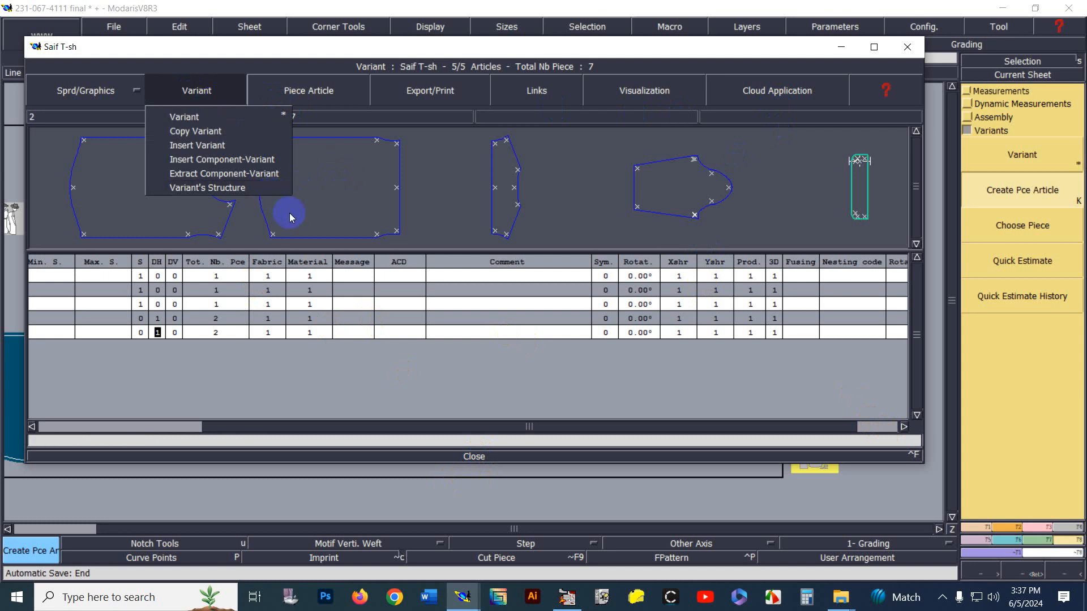
click(322, 92)
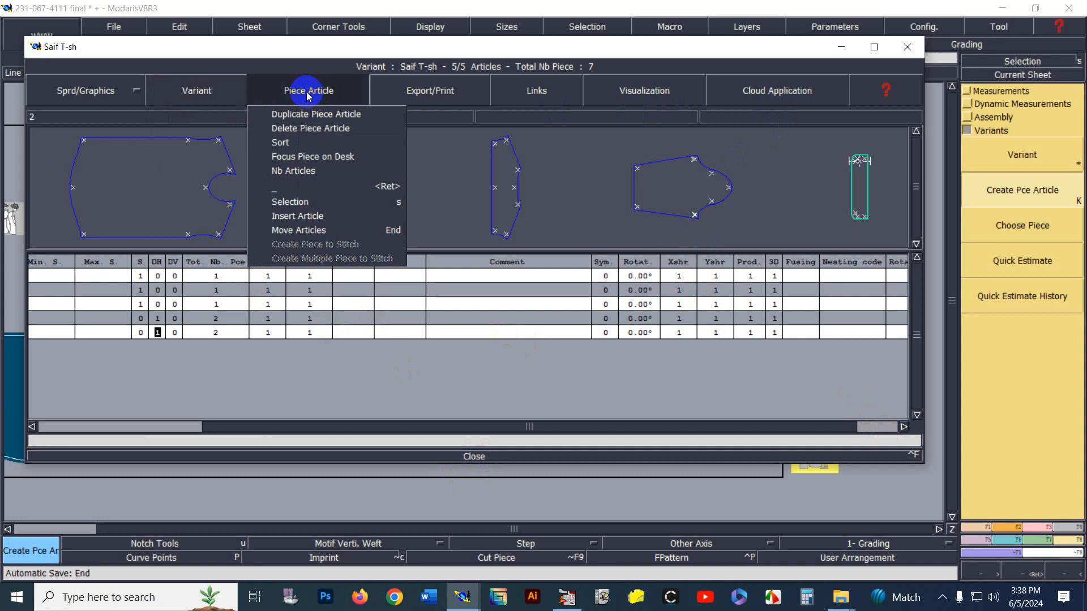
click(431, 91)
mouse_move(310, 102)
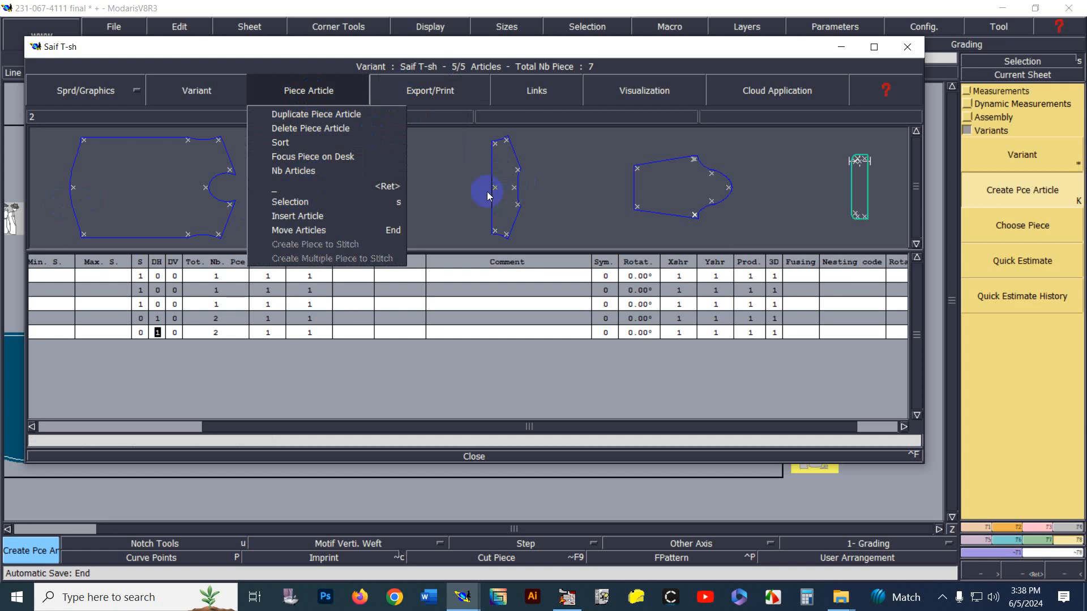
click(243, 97)
click(264, 96)
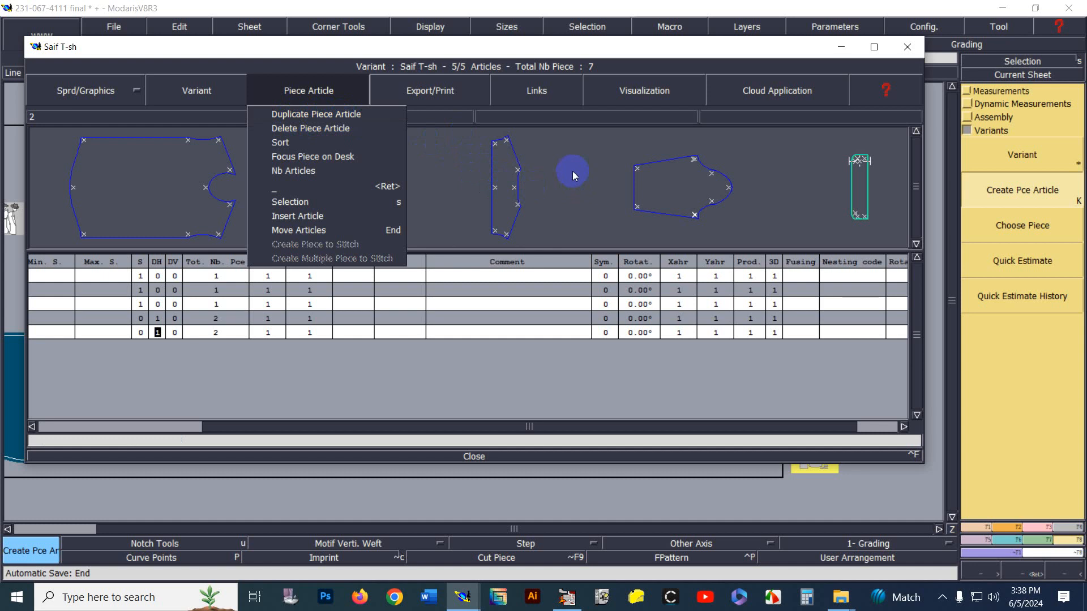
click(444, 92)
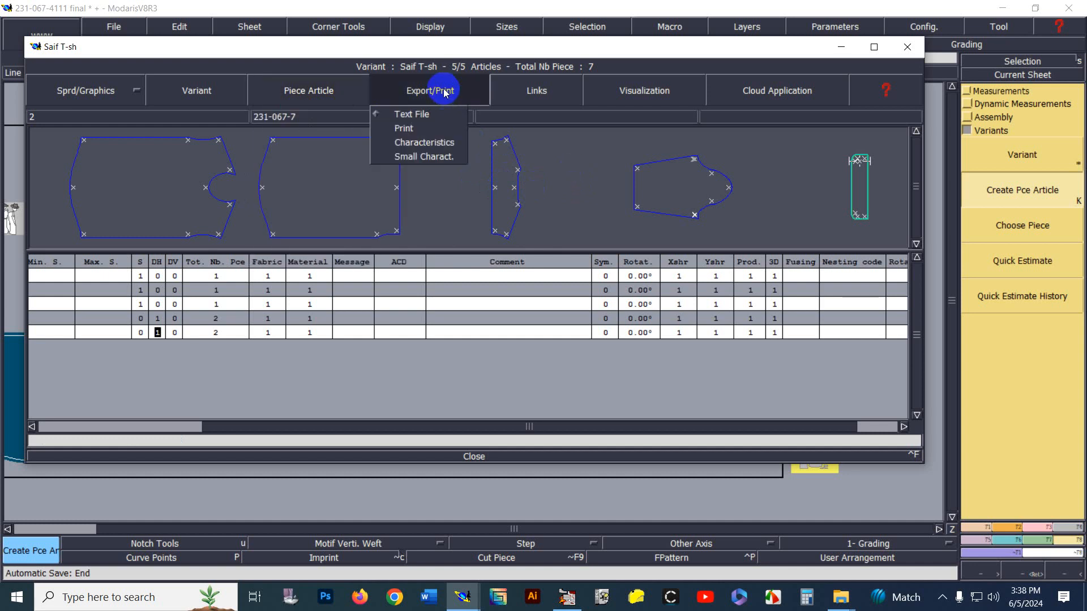
click(537, 92)
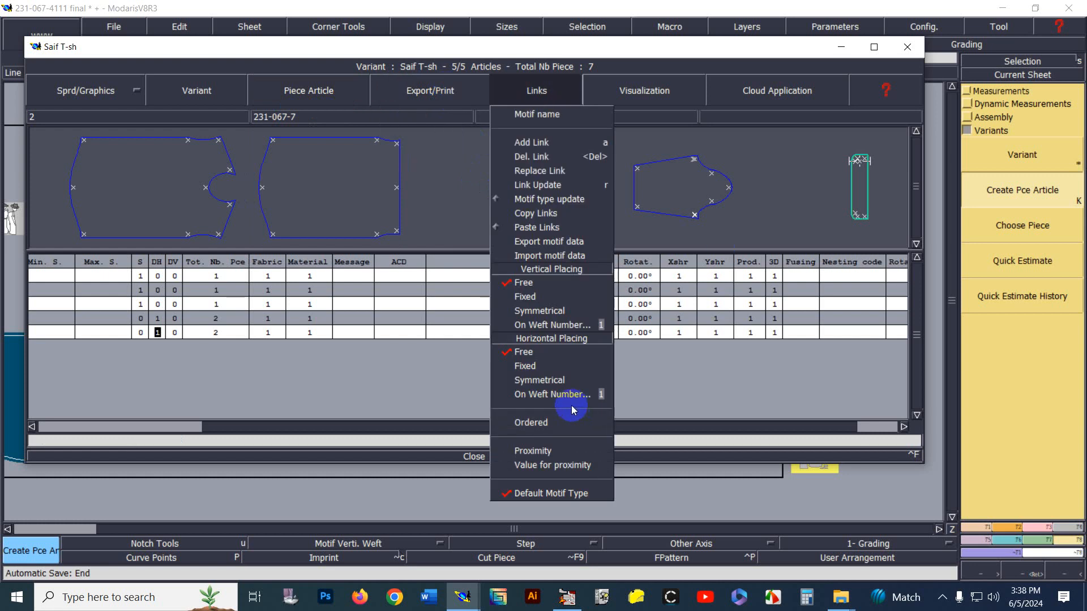
Step: Close the variant table window and arrange all sheets on the desk
click(471, 457)
click(469, 456)
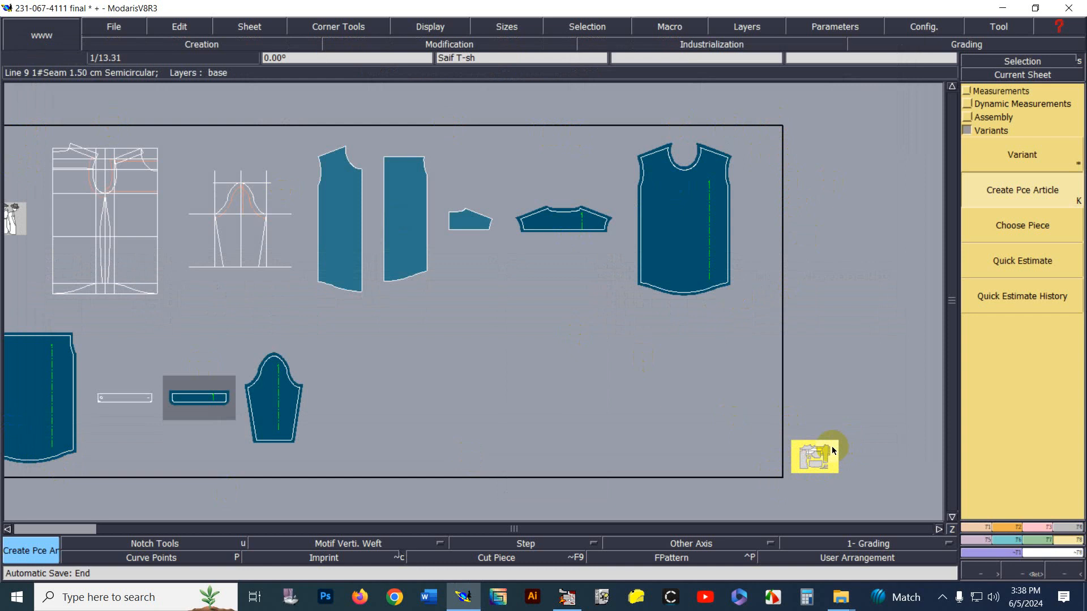
click(221, 28)
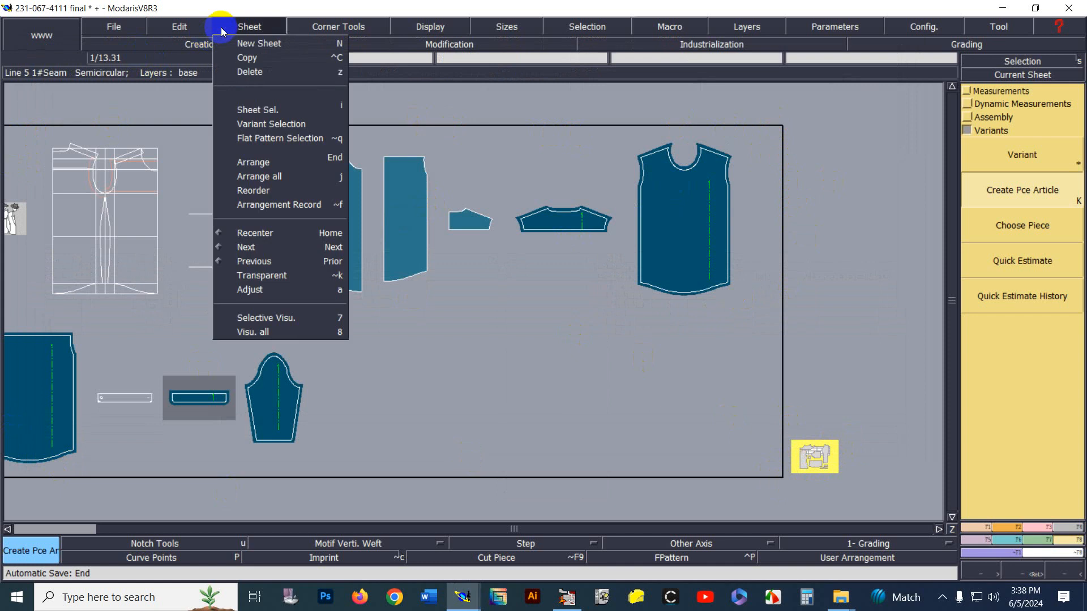
click(257, 176)
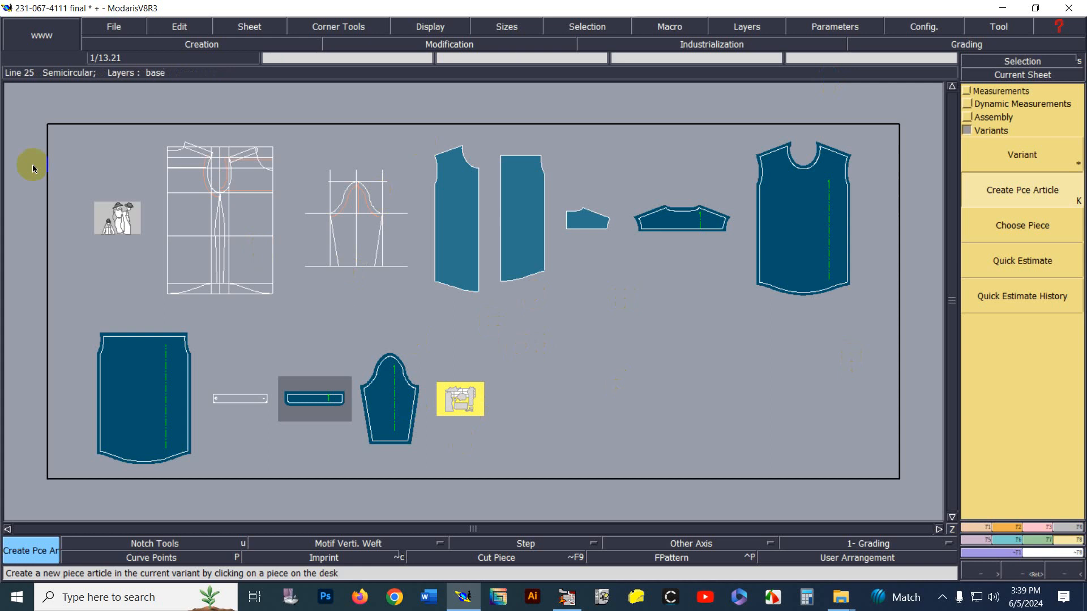
click(113, 27)
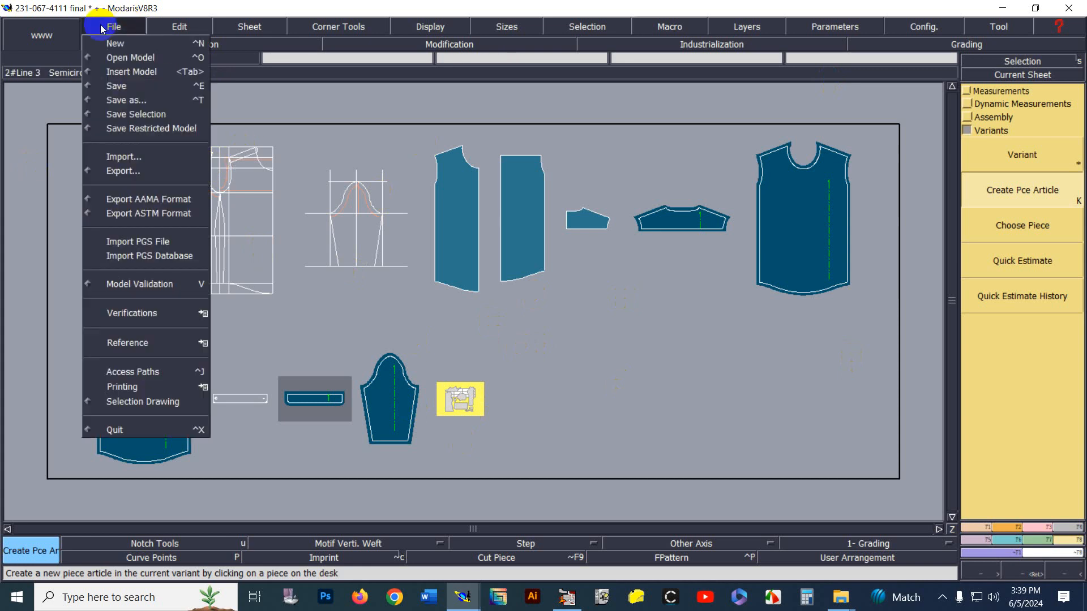
click(117, 87)
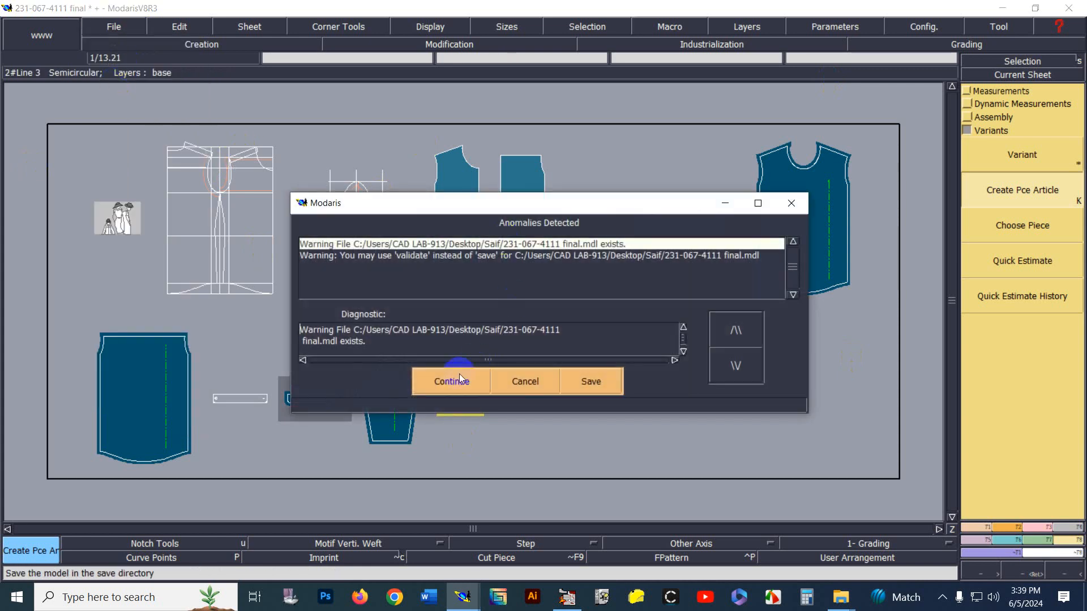
click(454, 377)
click(120, 28)
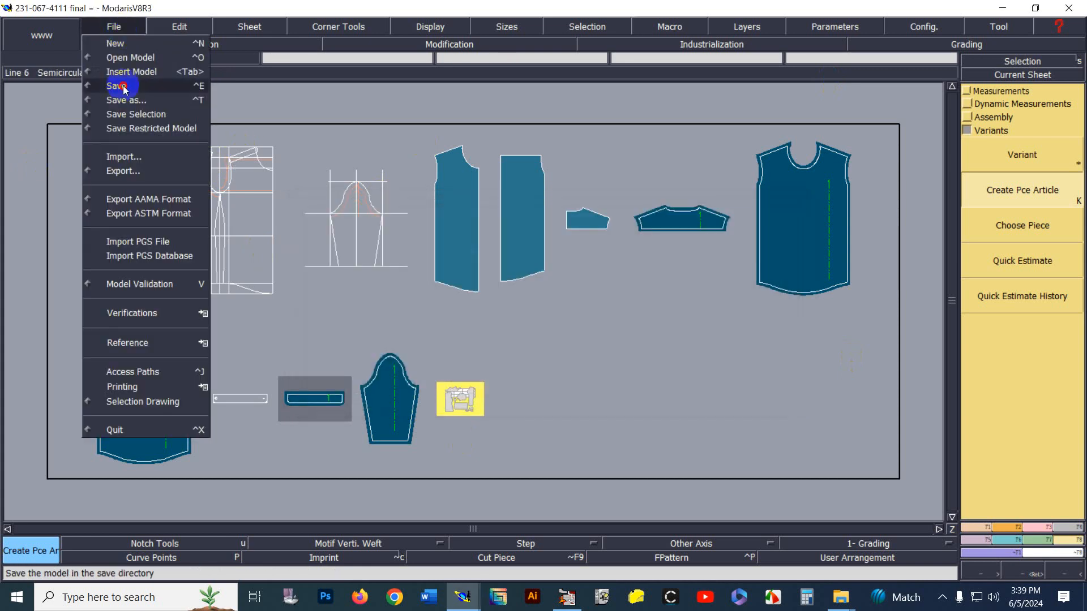
click(124, 86)
click(443, 381)
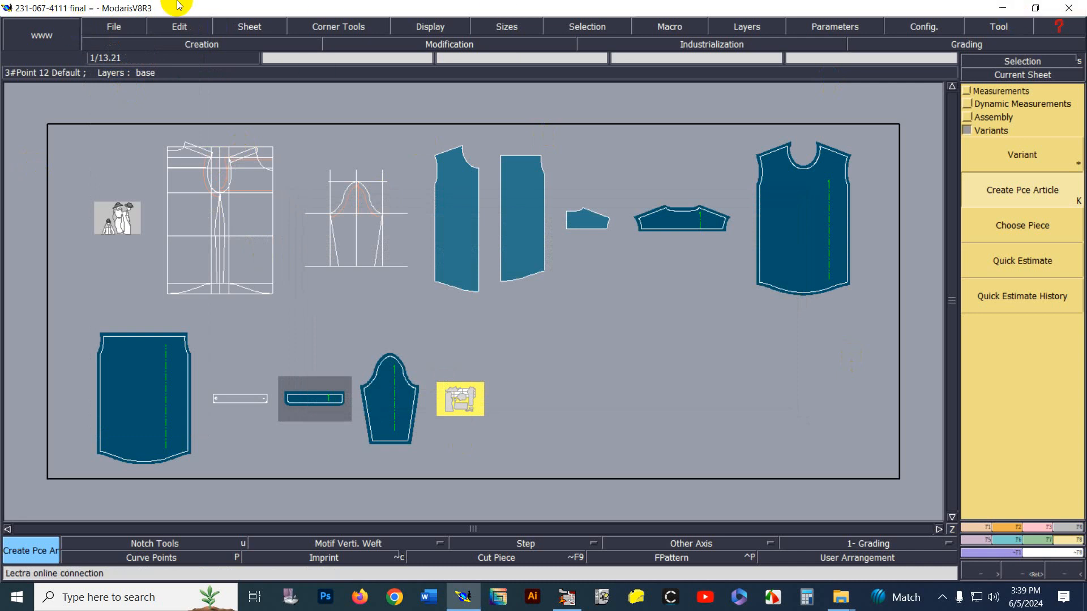
Step: Check the model, variant and export directories in the access paths configuration, and accept them as they are
click(98, 29)
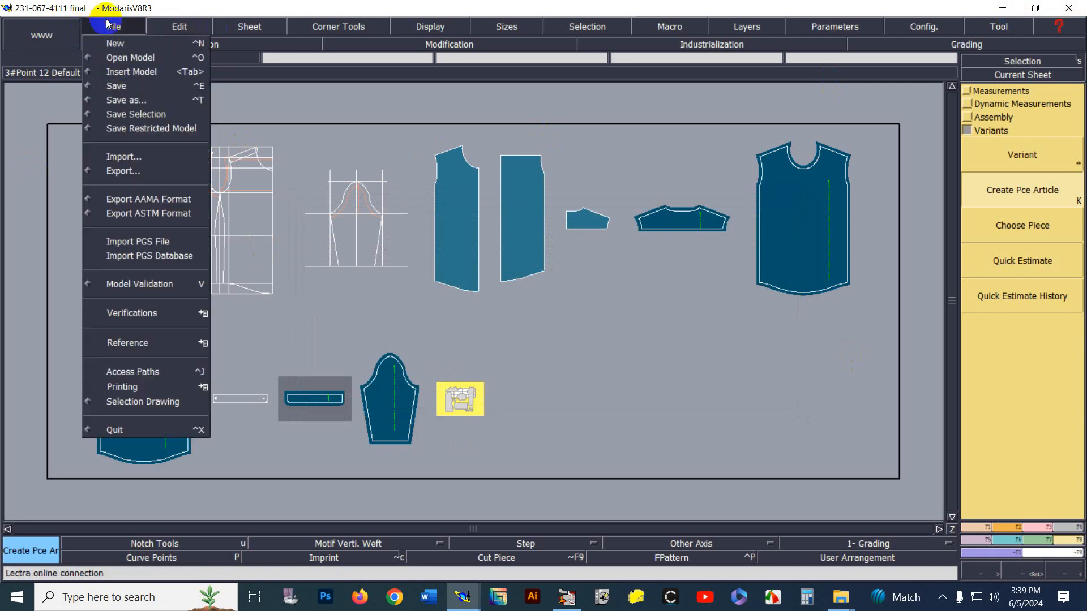
click(129, 369)
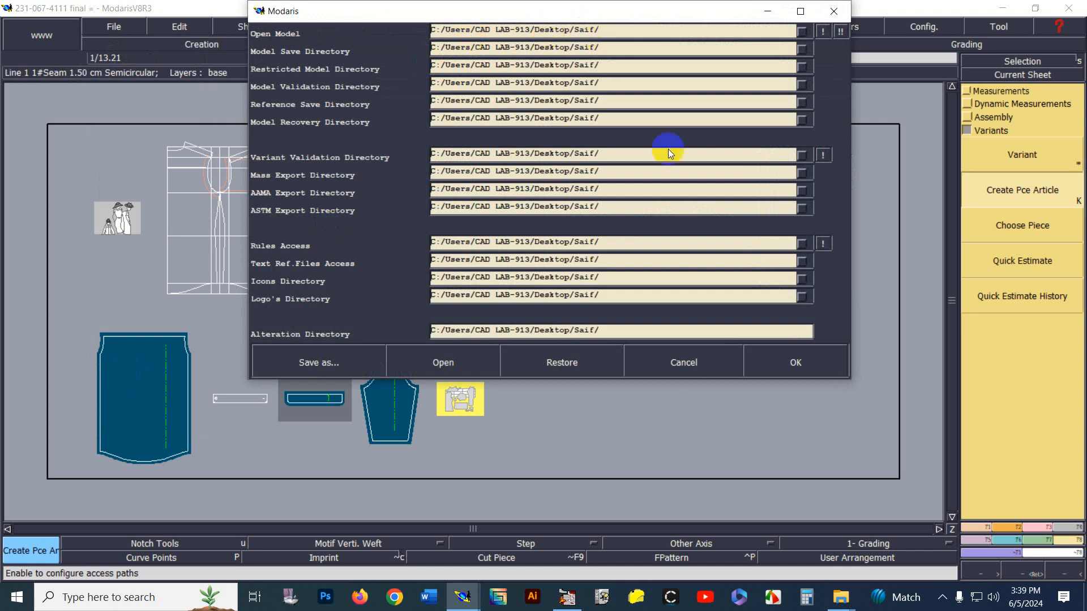
click(769, 361)
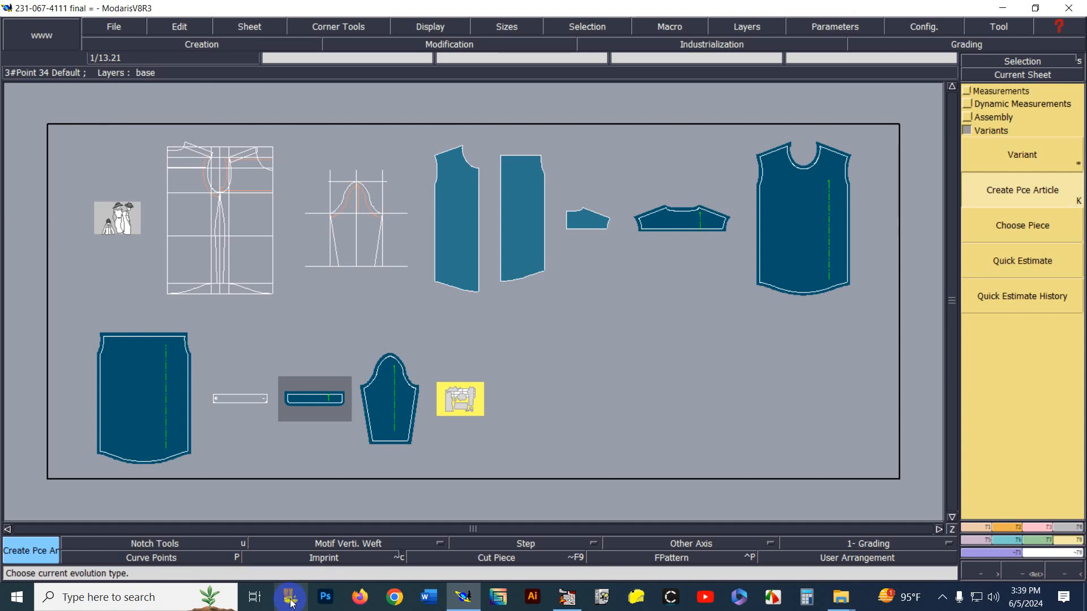
Step: Find MarkerManager V6R3 through the Windows search and launch it
click(98, 600)
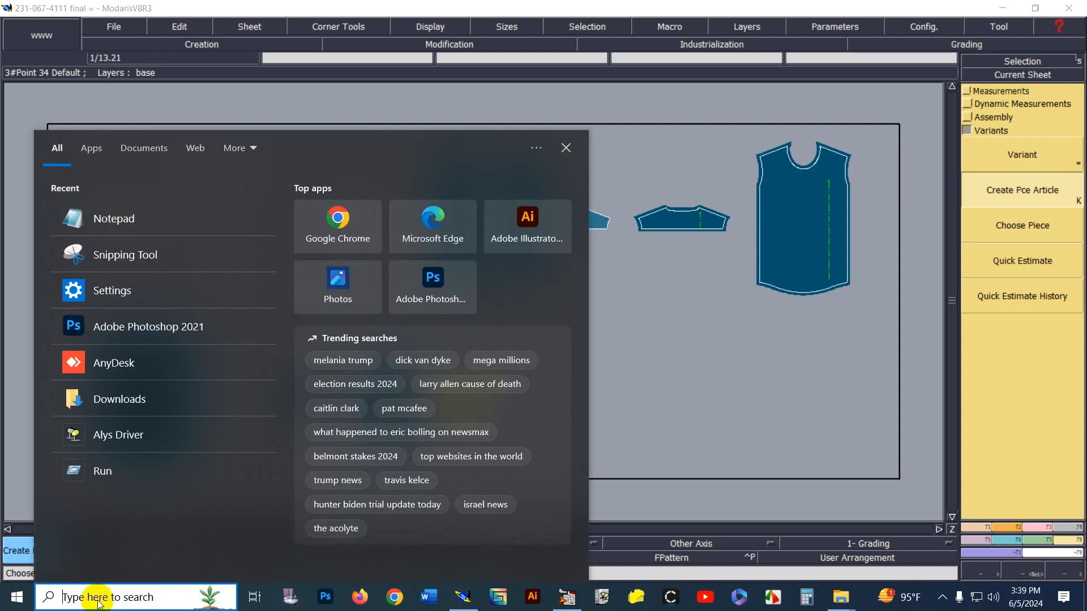
text(marker managedr)
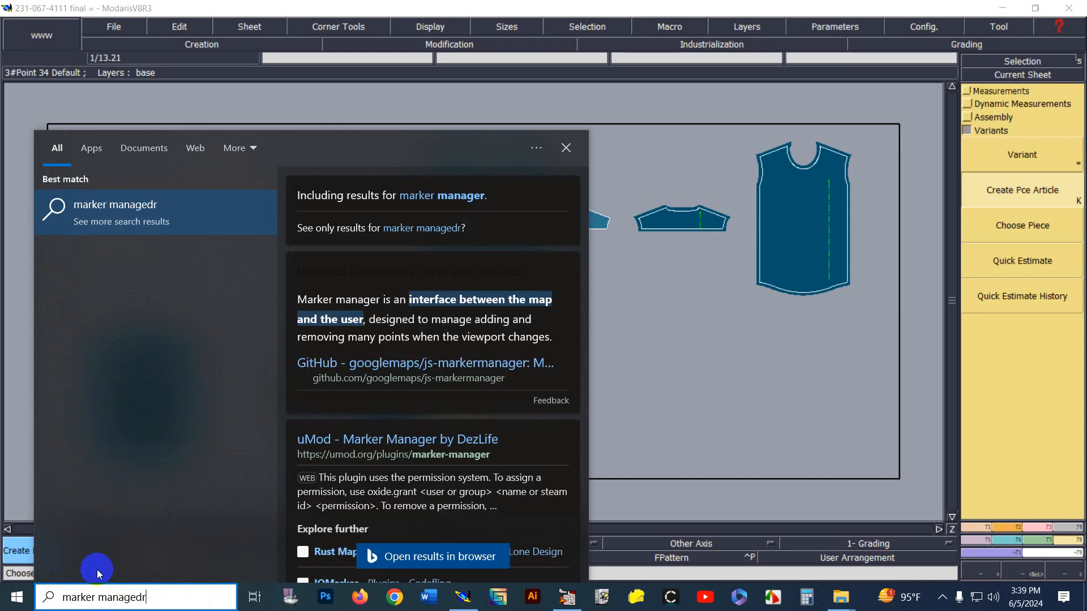
key(BackSpace)
key(BackSpace)
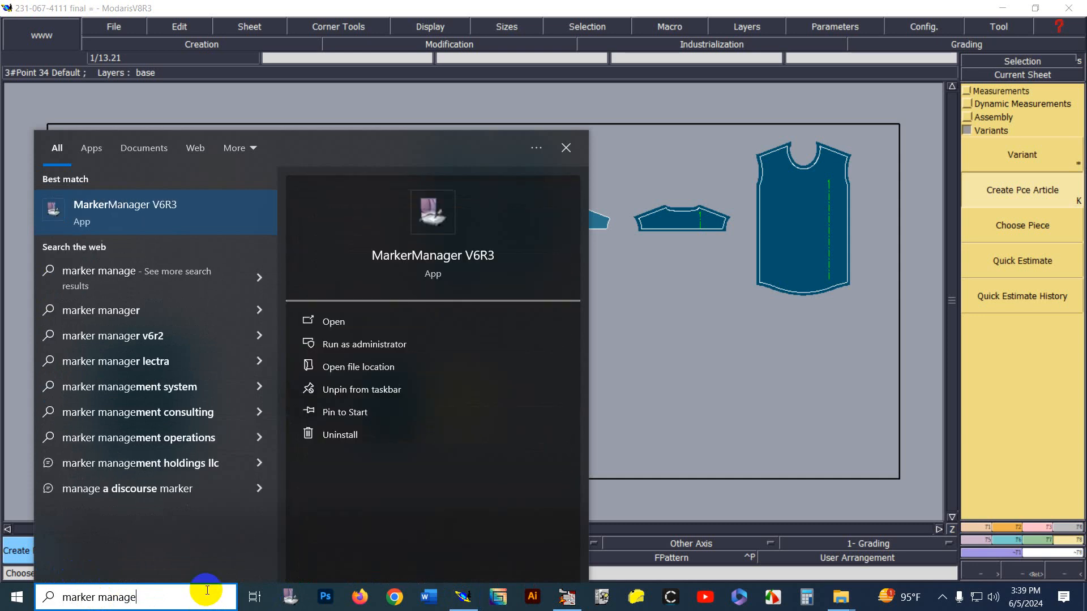
click(185, 206)
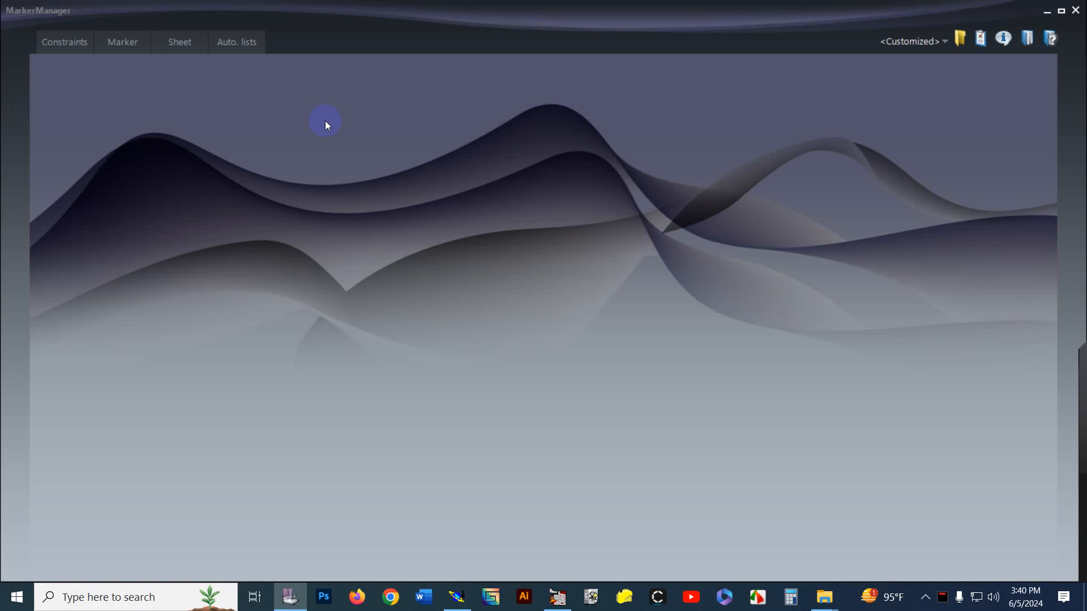
Step: Set the access paths' reading folder for markers to the Saif folder on the Desktop, using the same folder for all data
click(960, 39)
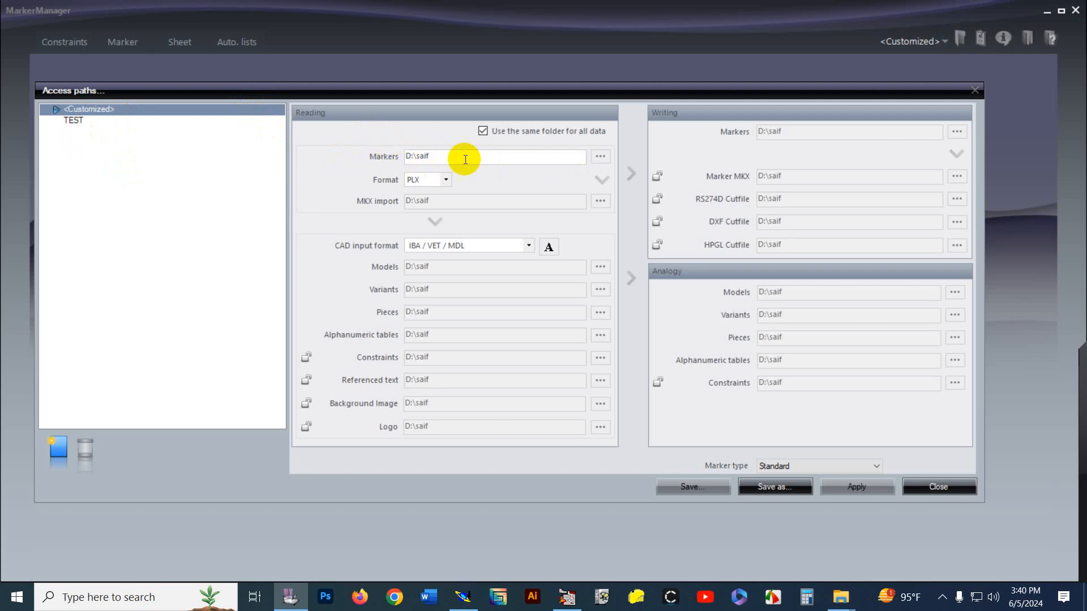
click(599, 157)
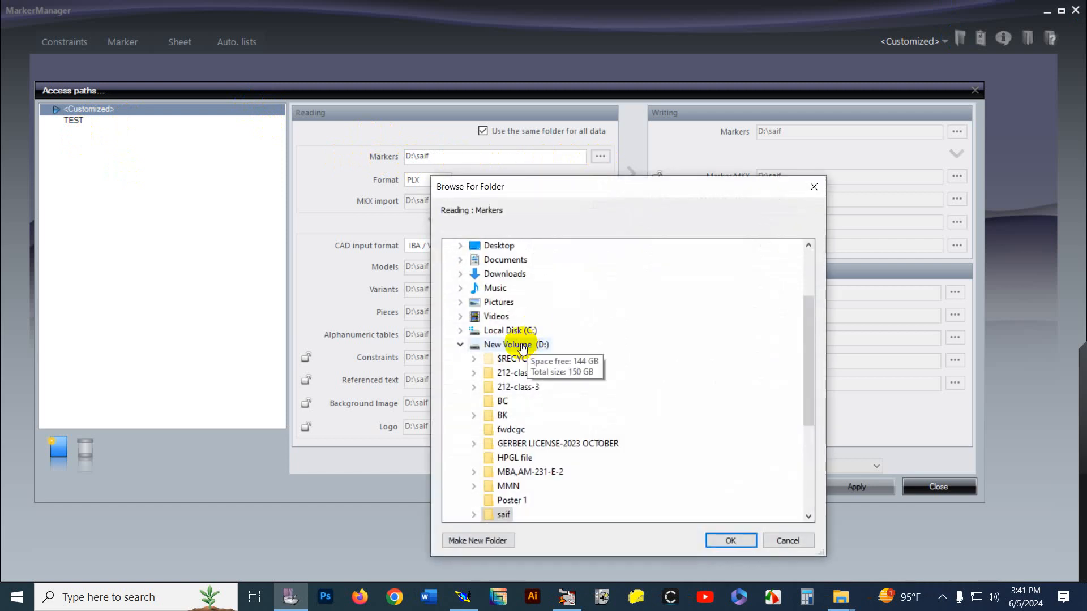
scroll(530, 362, down, 1)
scroll(535, 447, up, 4)
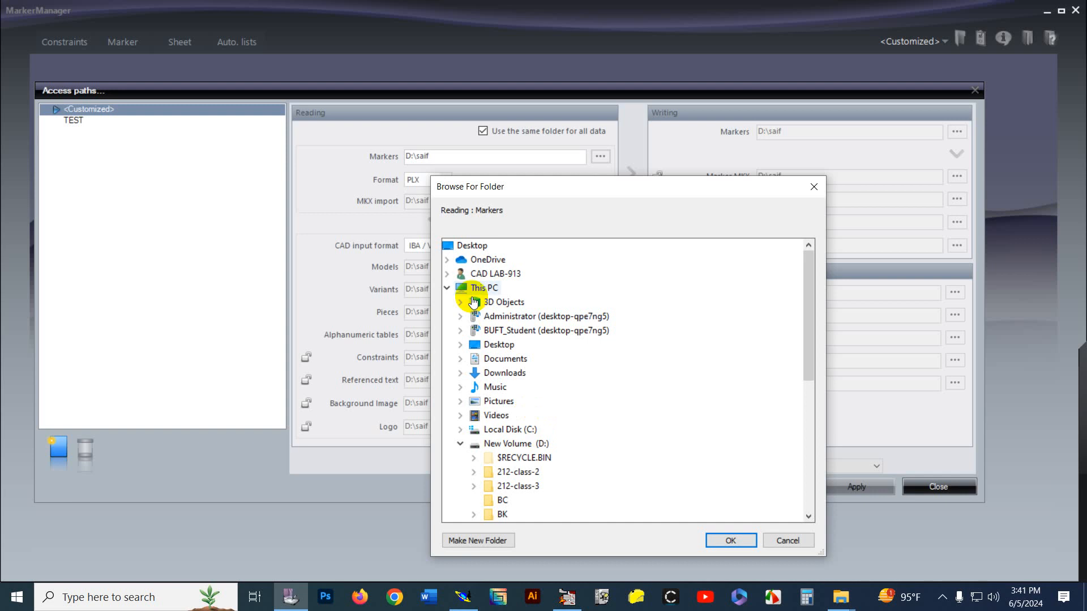
click(450, 245)
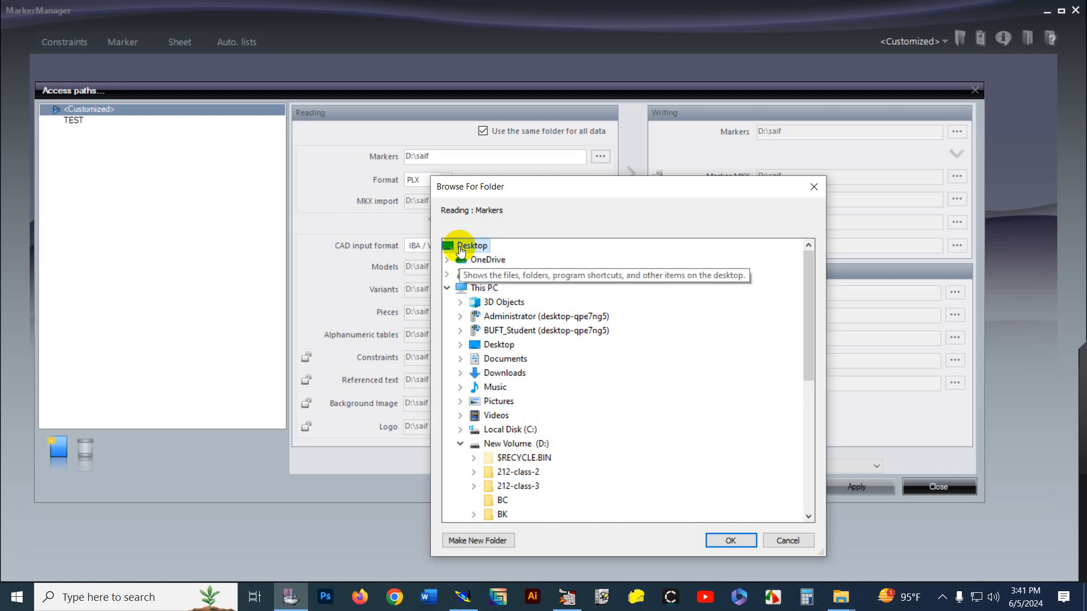
click(450, 289)
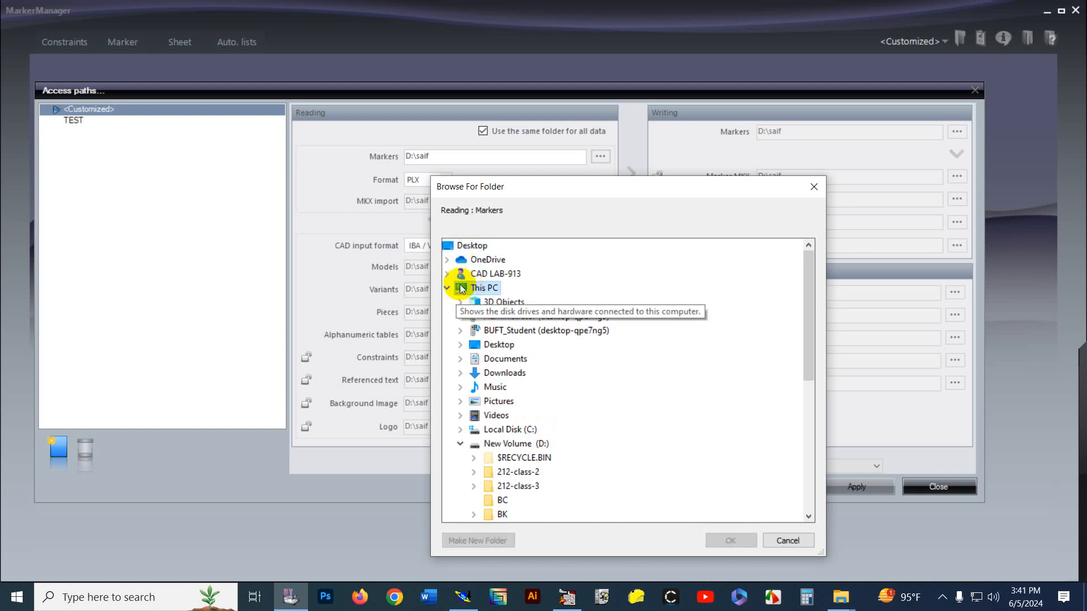
double_click(497, 346)
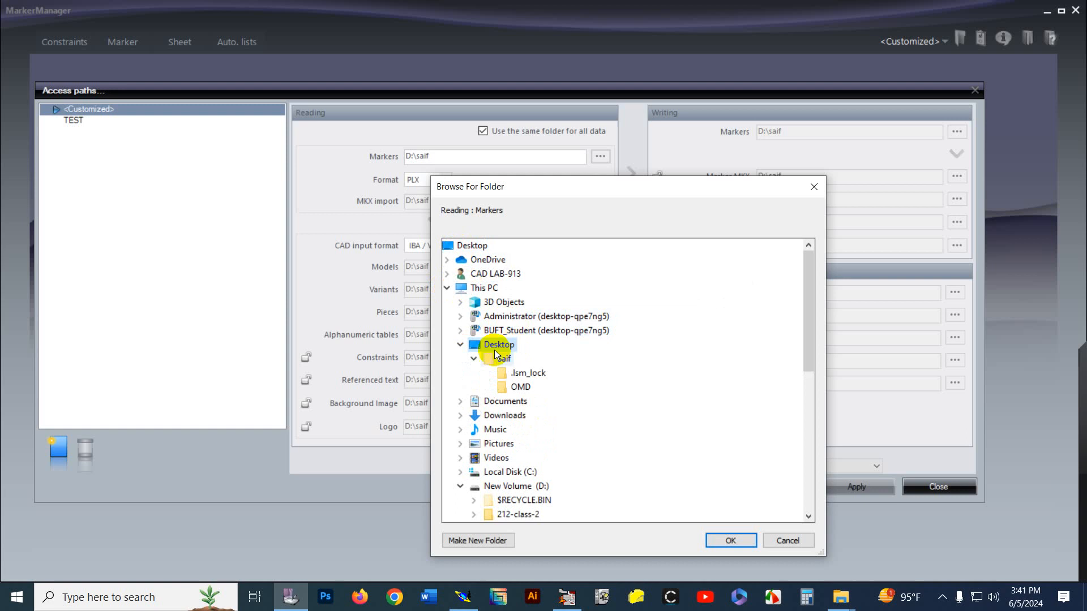
click(504, 360)
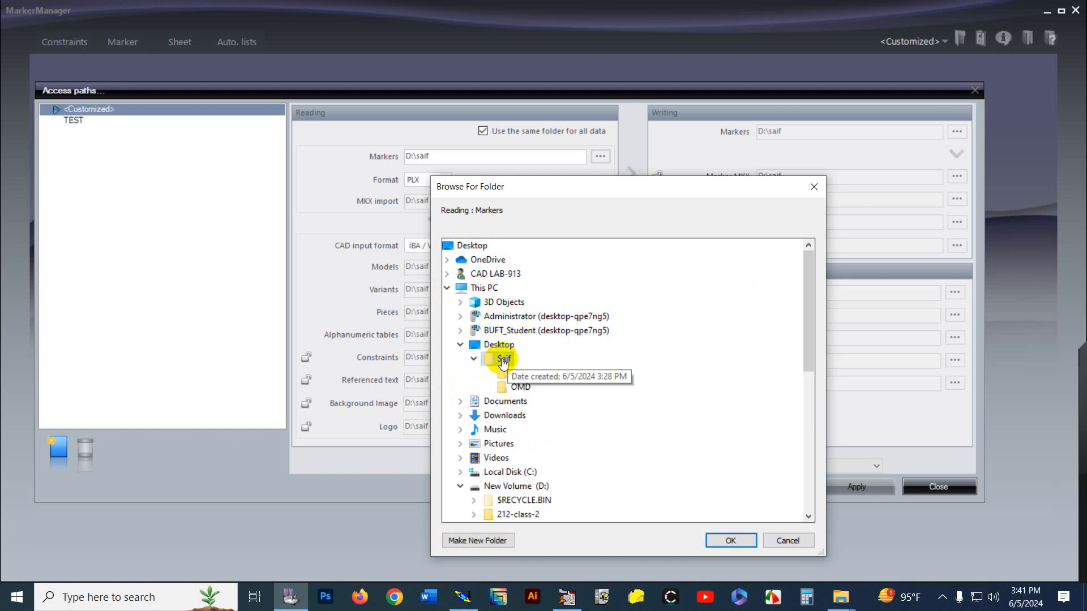
click(730, 540)
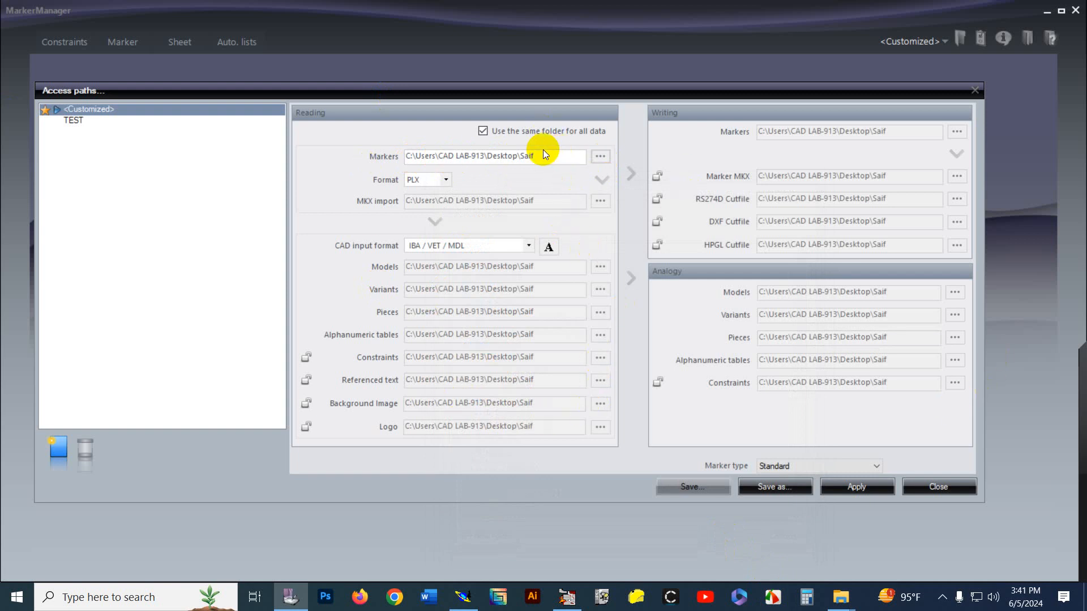
click(483, 132)
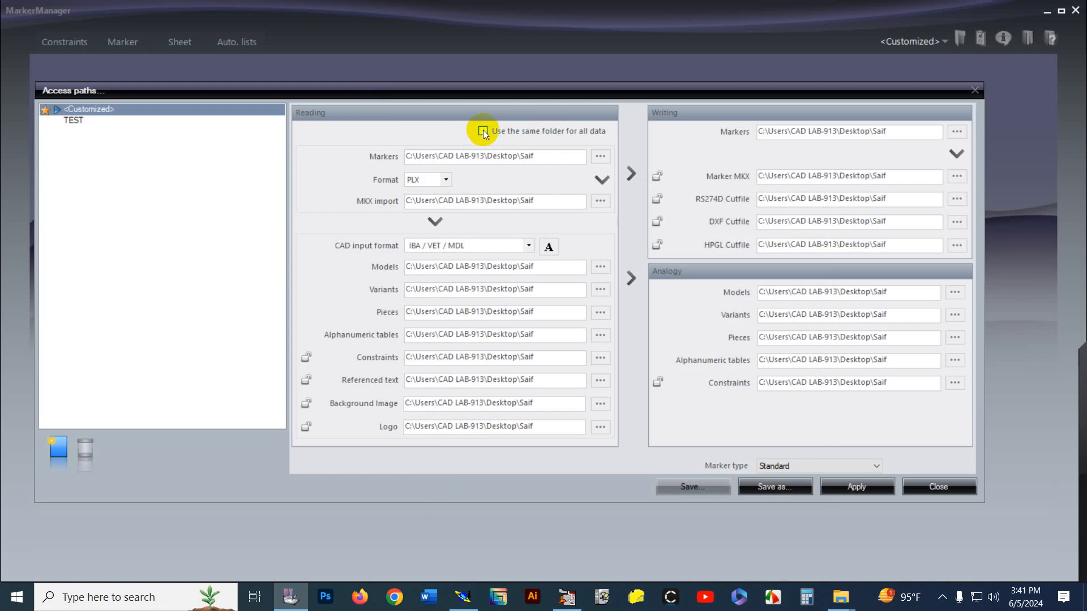
click(483, 131)
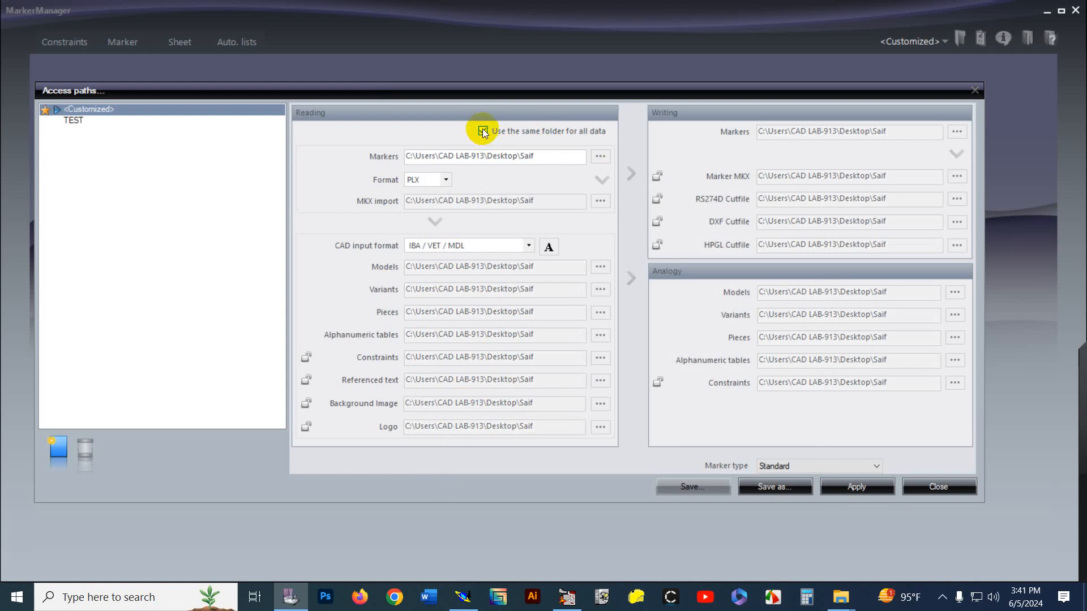
click(483, 132)
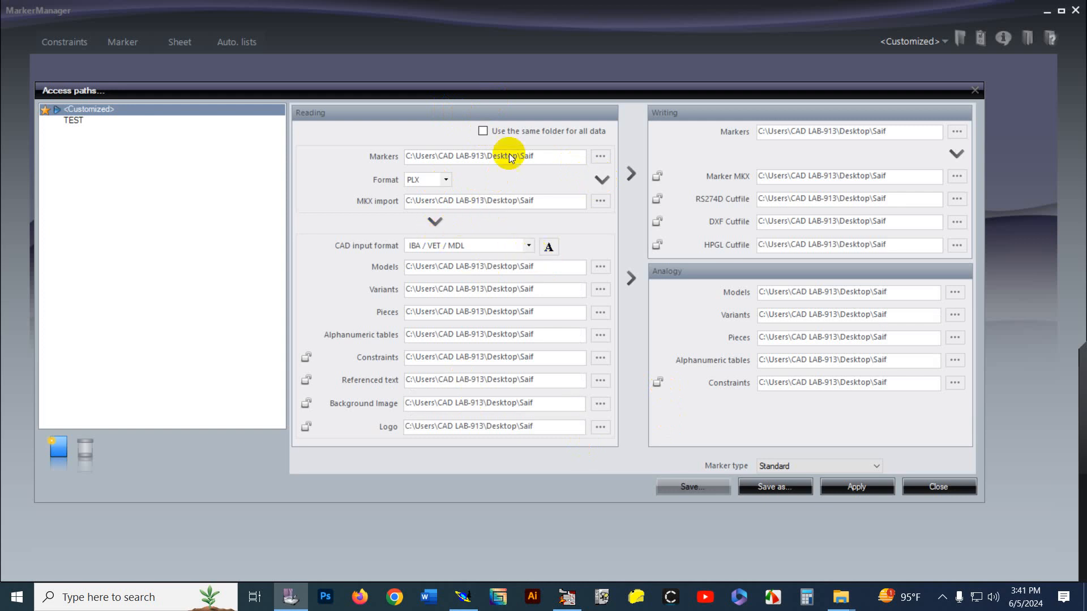
click(482, 131)
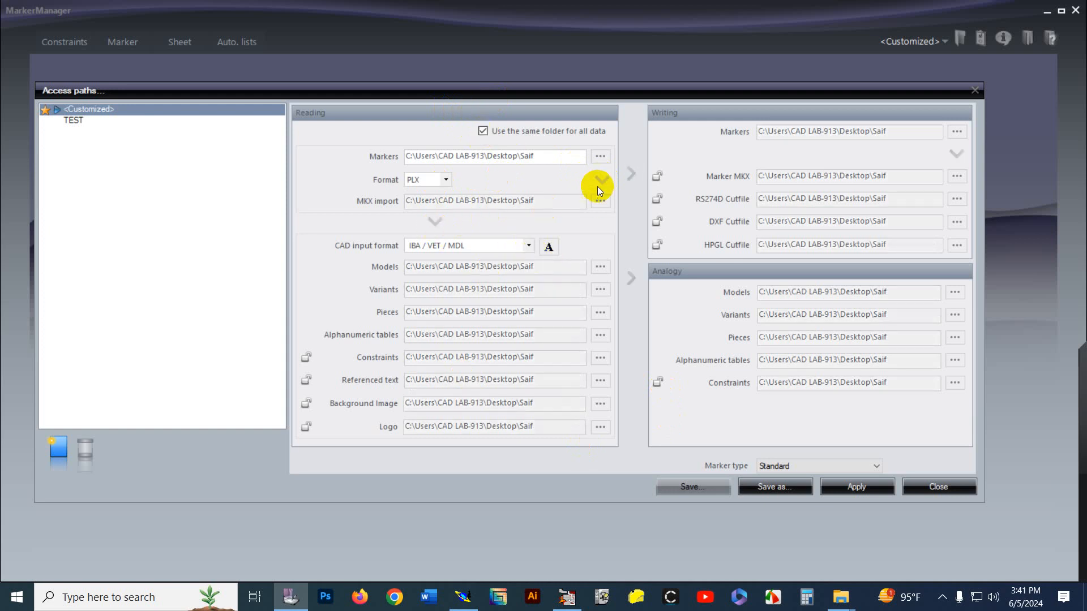
click(483, 131)
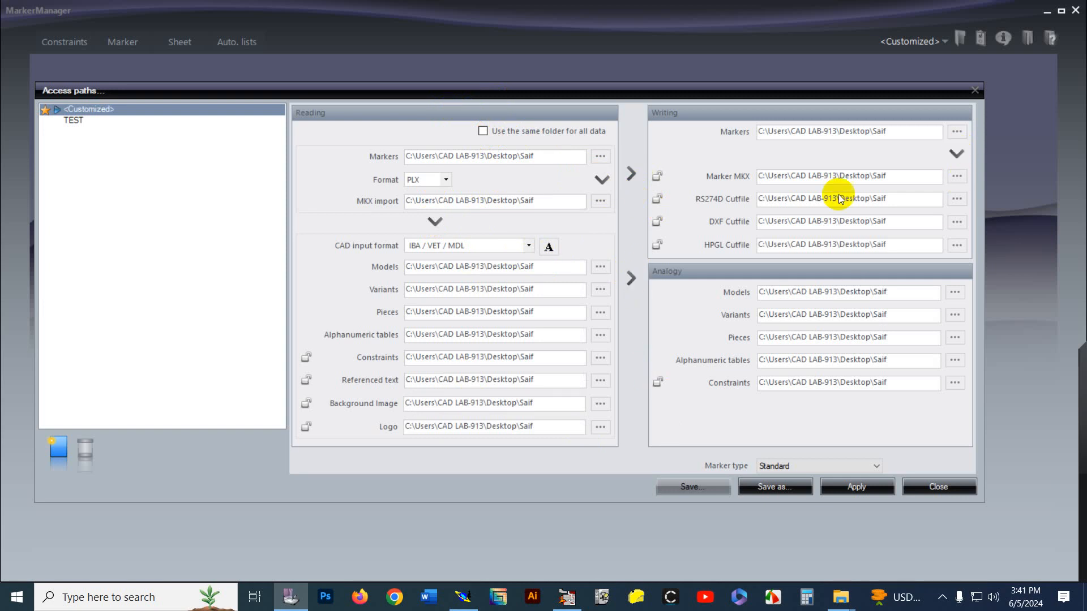
click(601, 156)
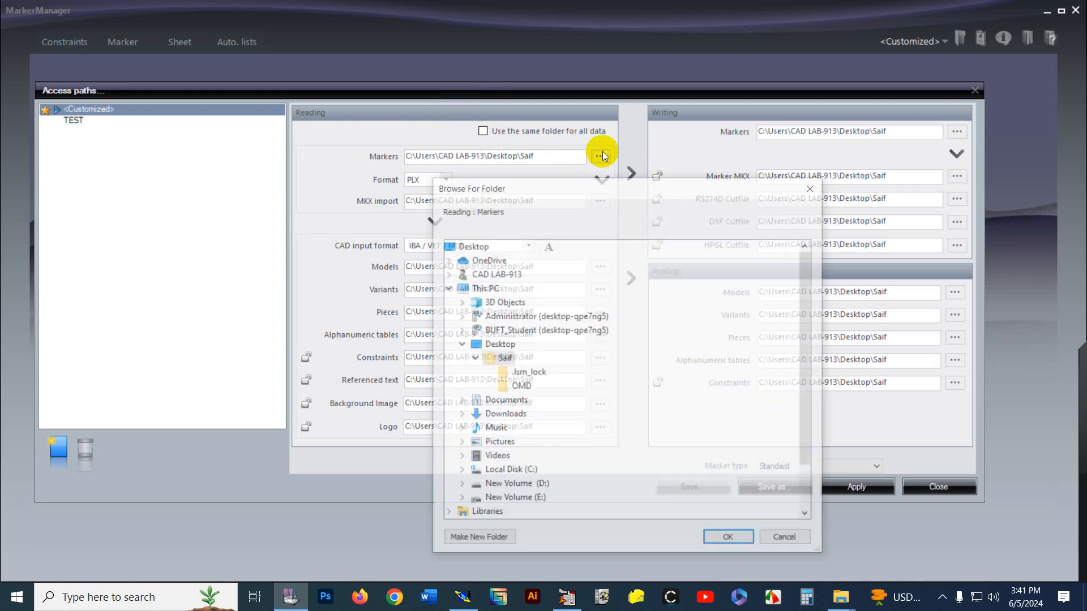
click(751, 534)
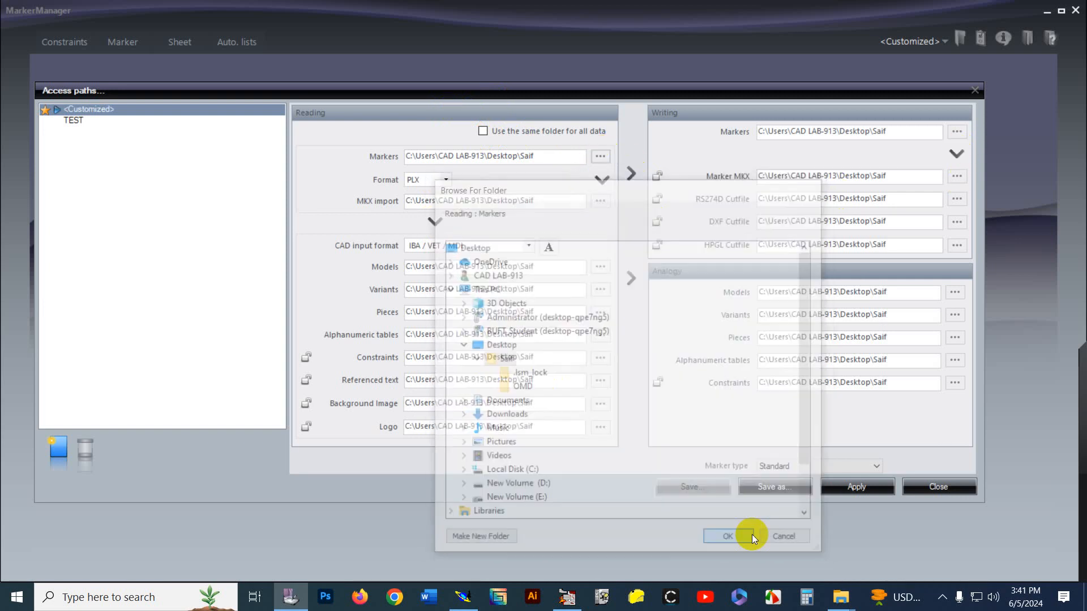
click(483, 131)
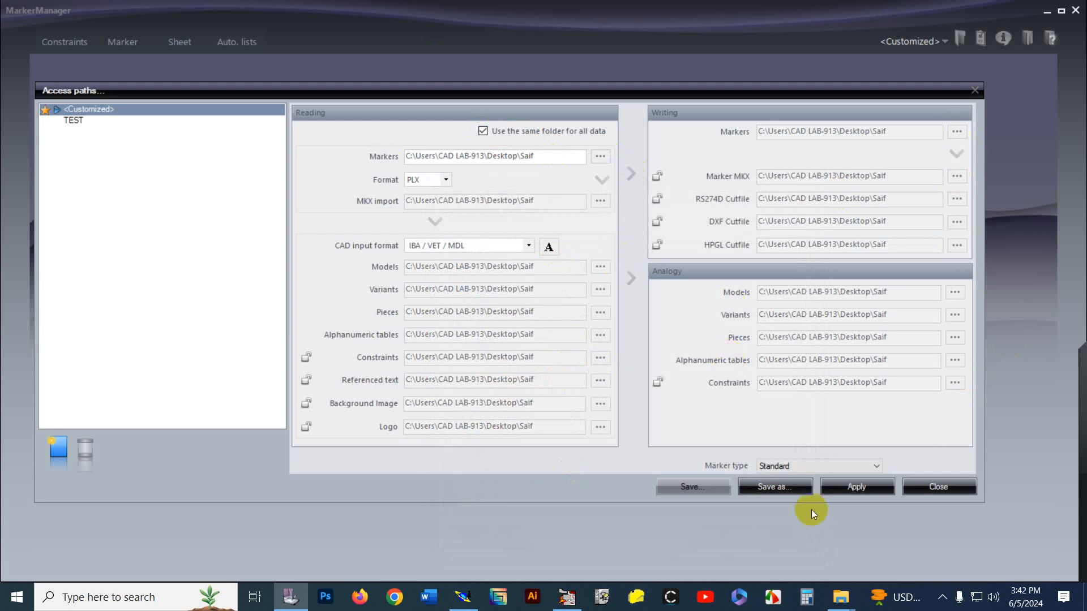
Step: Apply the customized access paths and close their configuration
click(843, 487)
click(948, 492)
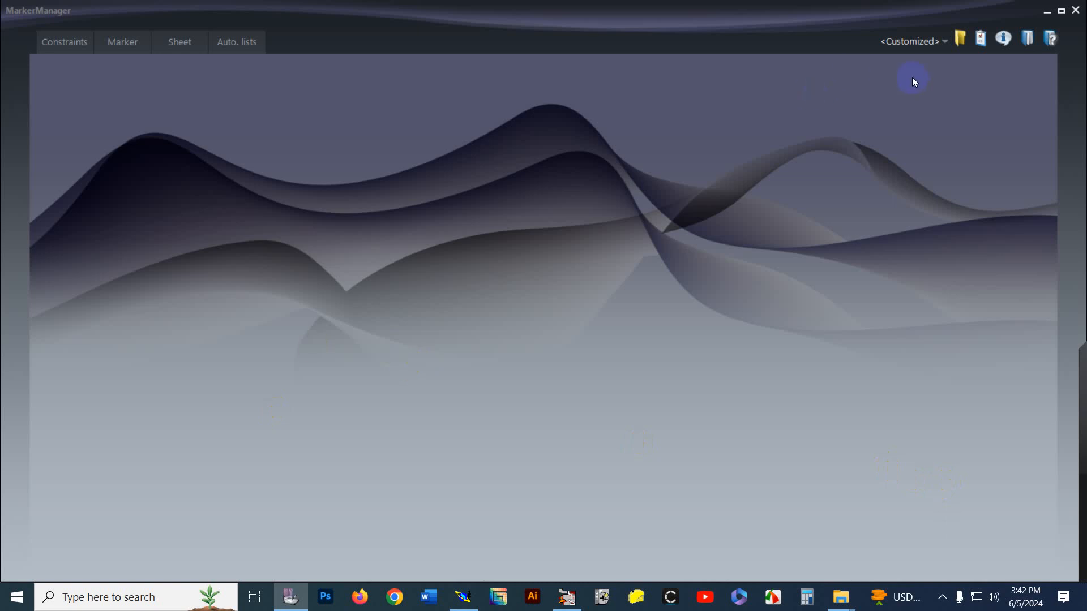
Step: Open the marker definition and name the marker "Saif T-shirt"
click(133, 41)
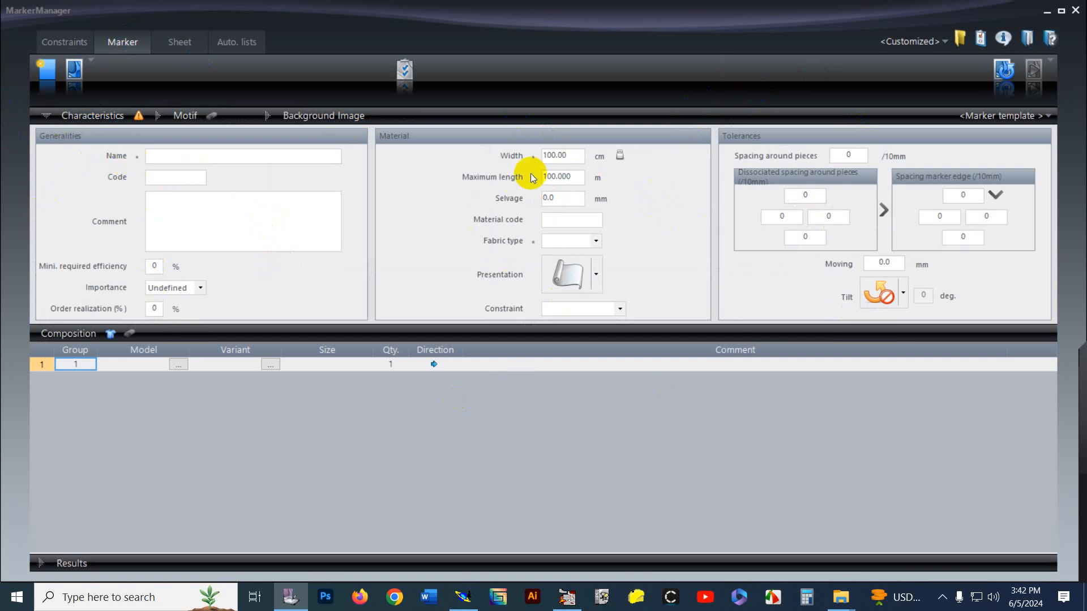
click(170, 156)
text(Saif T-shiret)
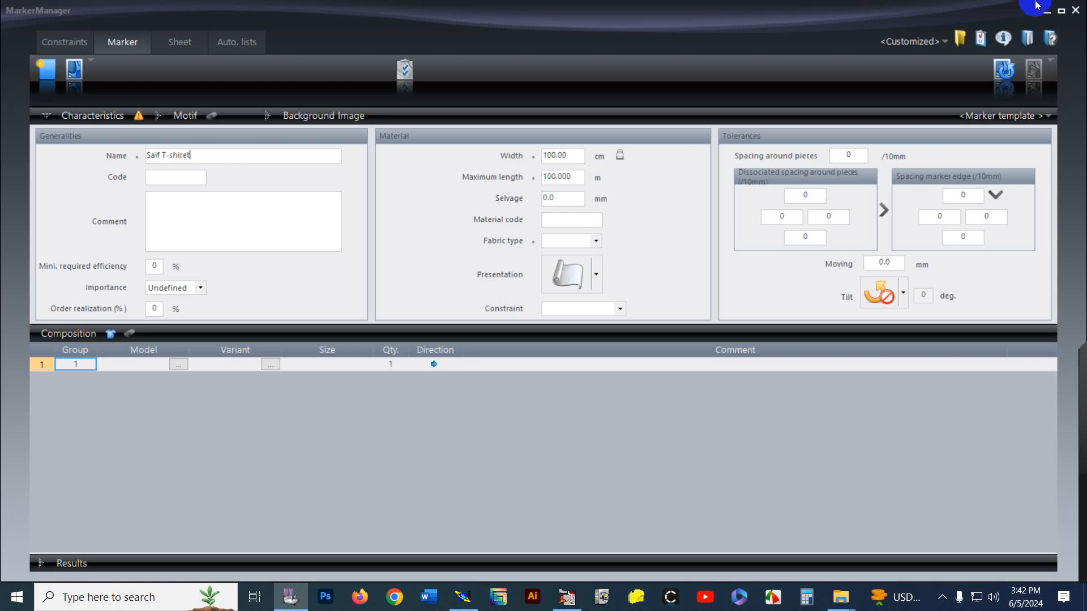
key(BackSpace)
key(BackSpace)
key(BackSpace)
text(rt)
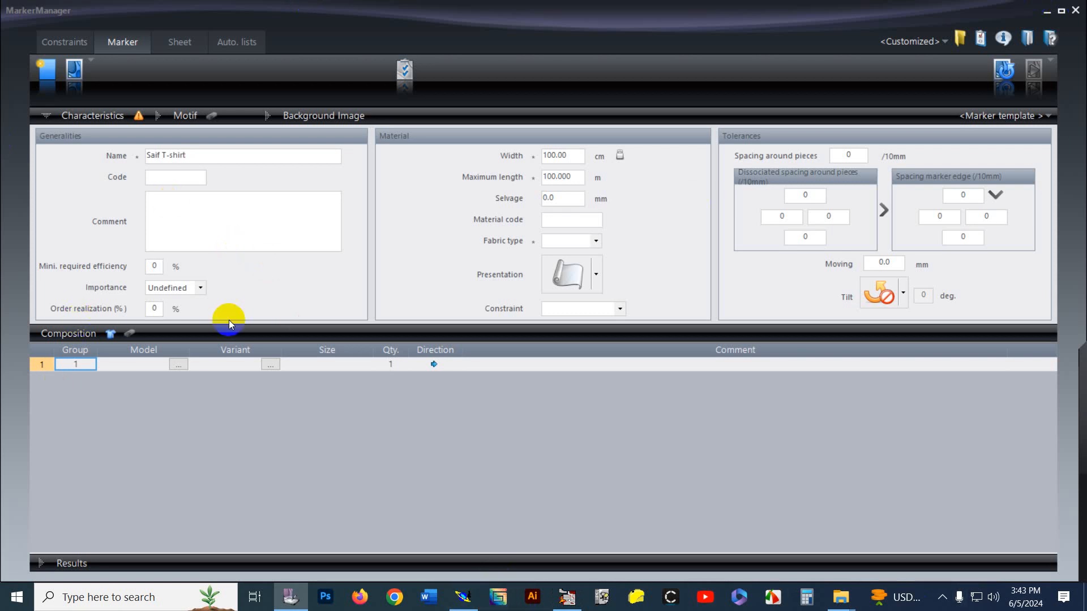
Step: Give the marker code 1 and the comment "Boys Shirt, S-12 pcs, M-12"
click(177, 175)
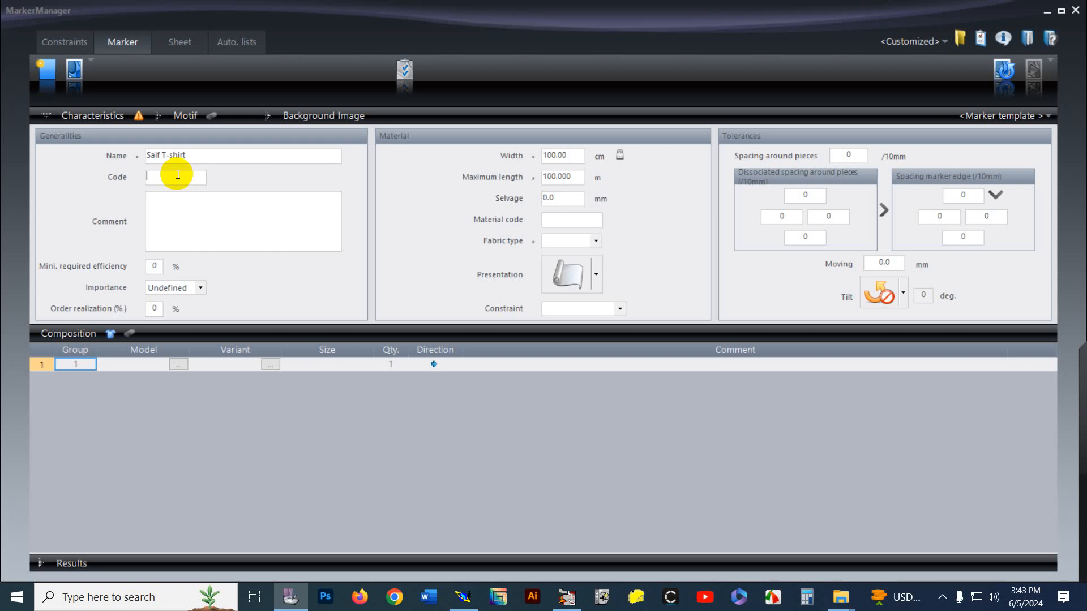
text(1)
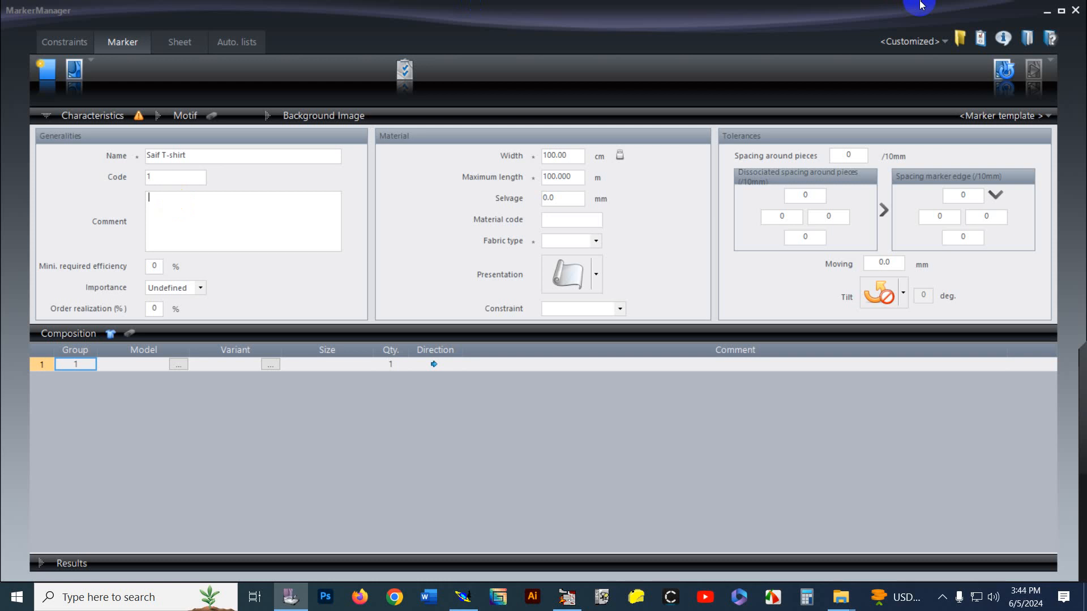
text(Boys Shirt, S-12 pcs, M-12)
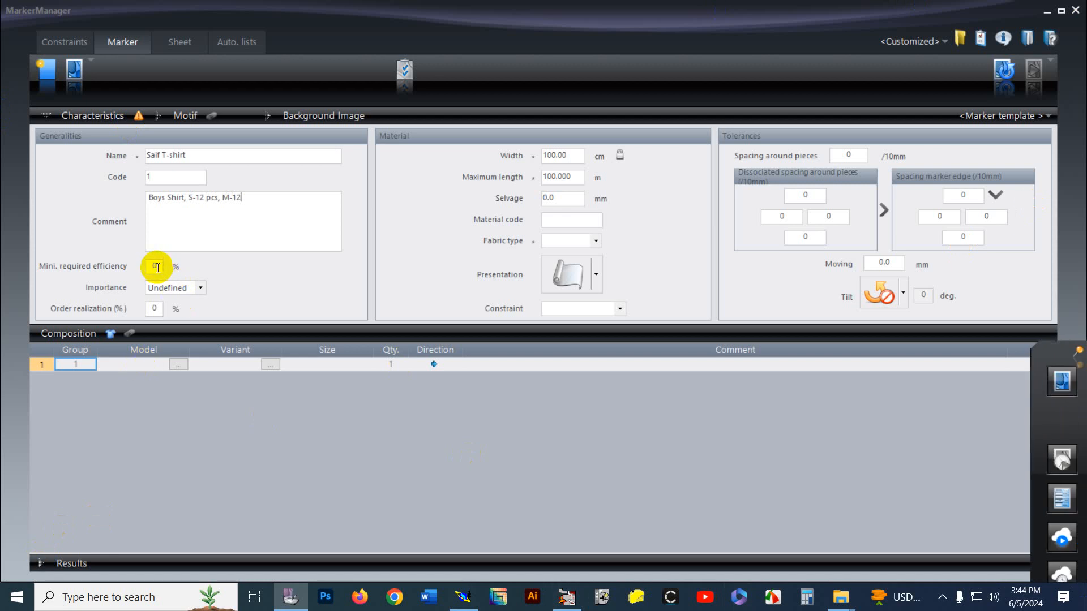
click(1065, 338)
click(825, 557)
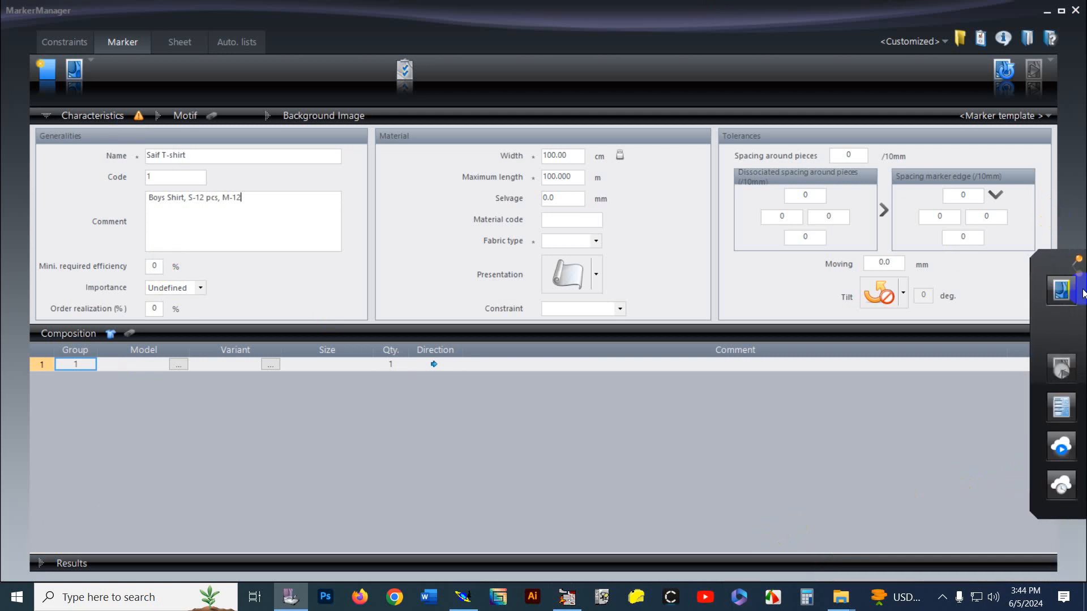
Step: Set the marker's minimum required efficiency to 90 % and its importance to Normal
click(164, 268)
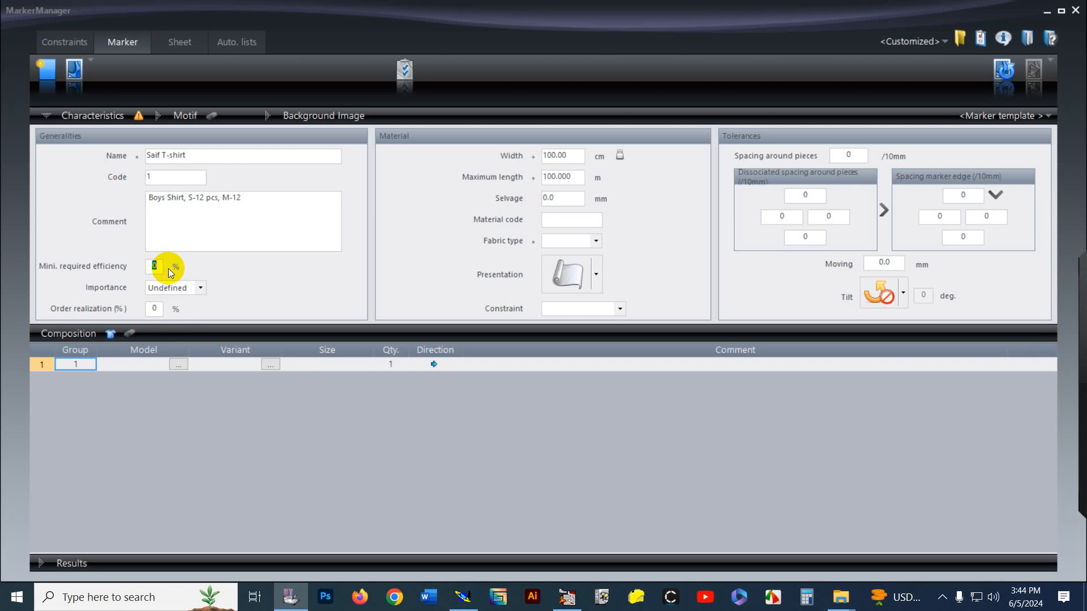
text(90)
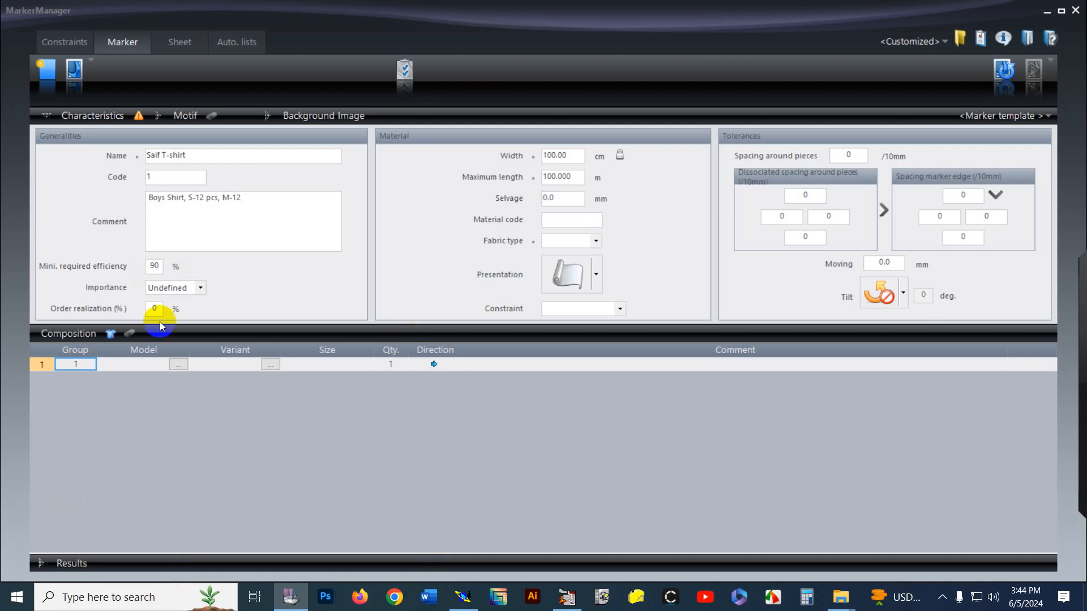
click(175, 287)
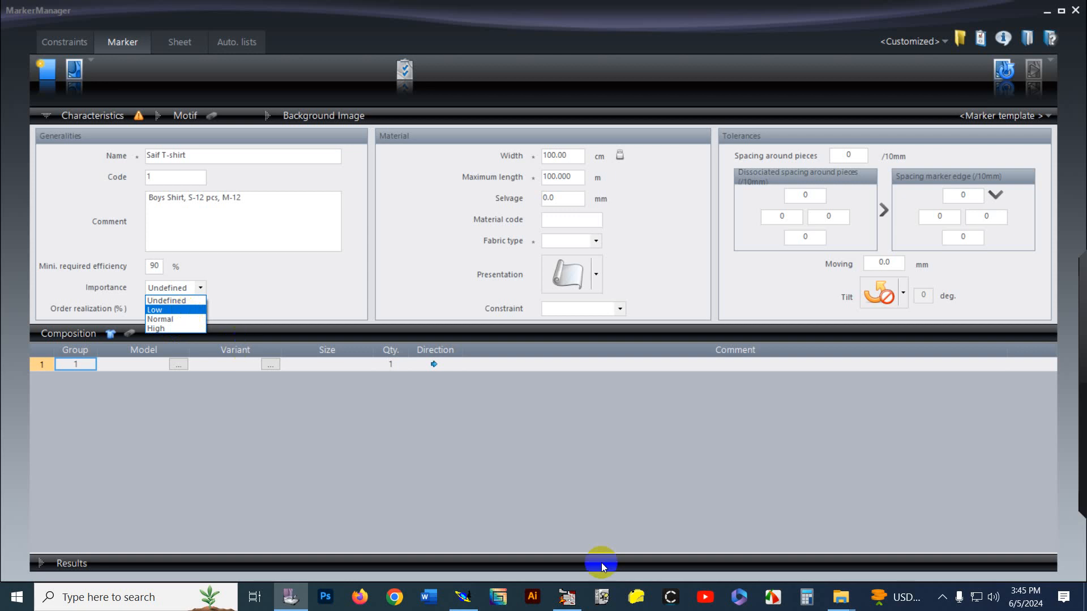
click(566, 597)
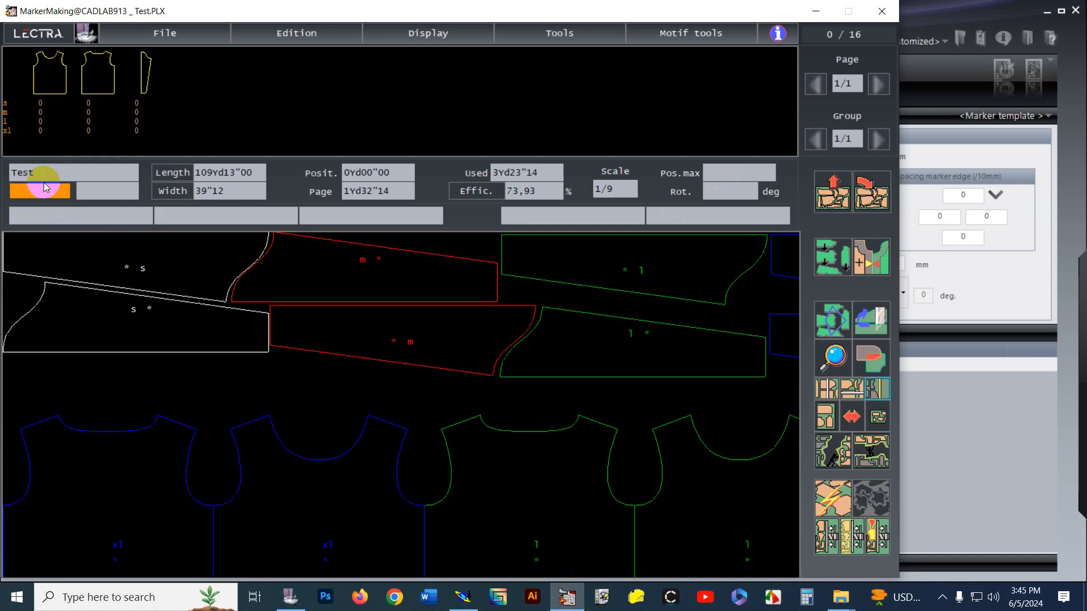
click(44, 182)
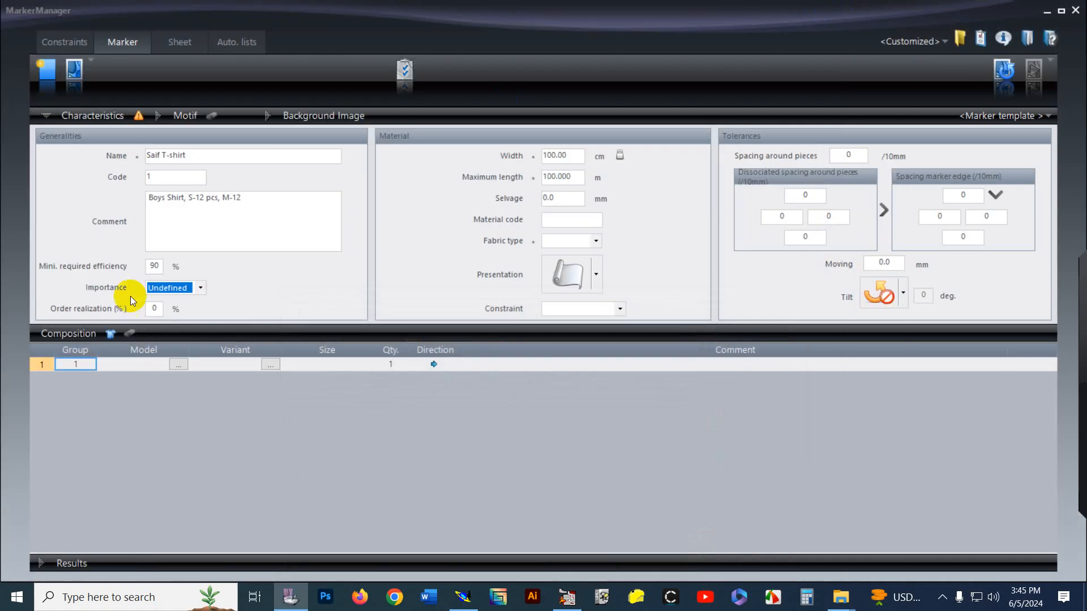
click(182, 288)
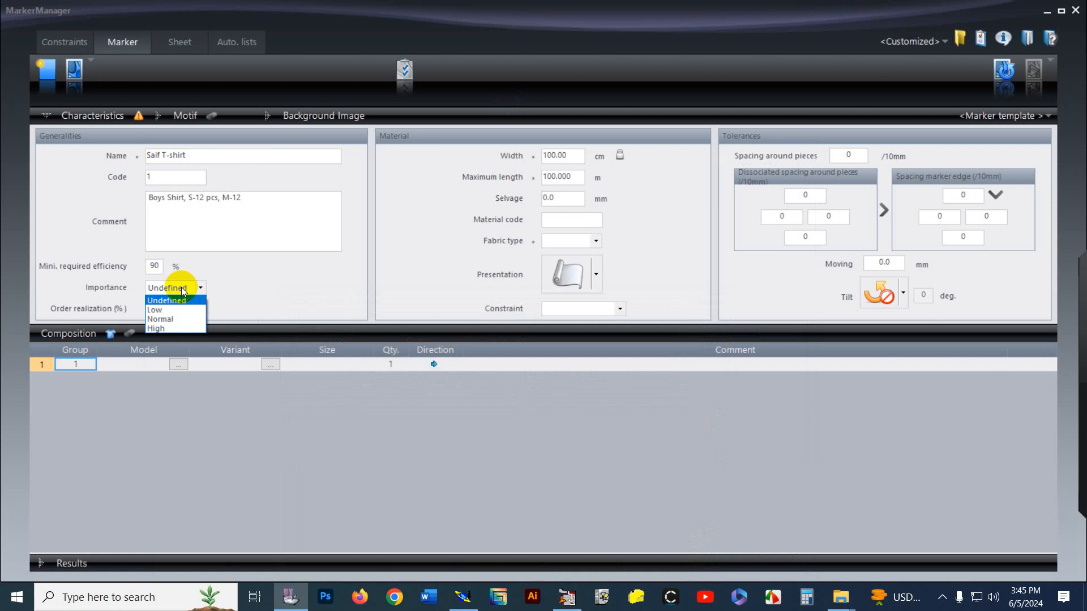
click(165, 319)
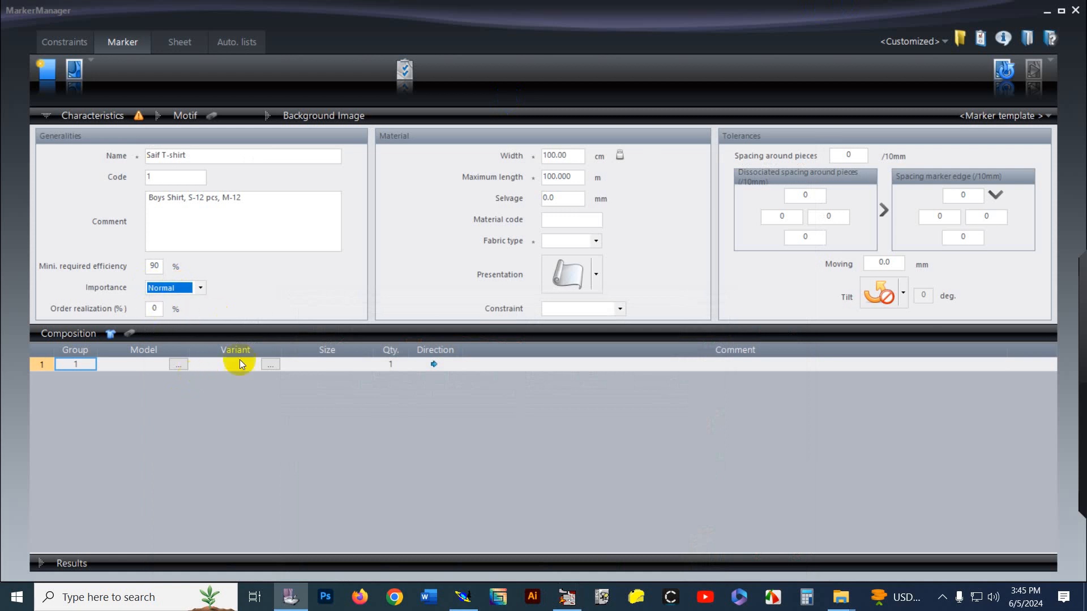
Step: Look briefly at the Test.PLX marker in MarkerMaking, and set the new marker's order realization to 50 %
click(566, 596)
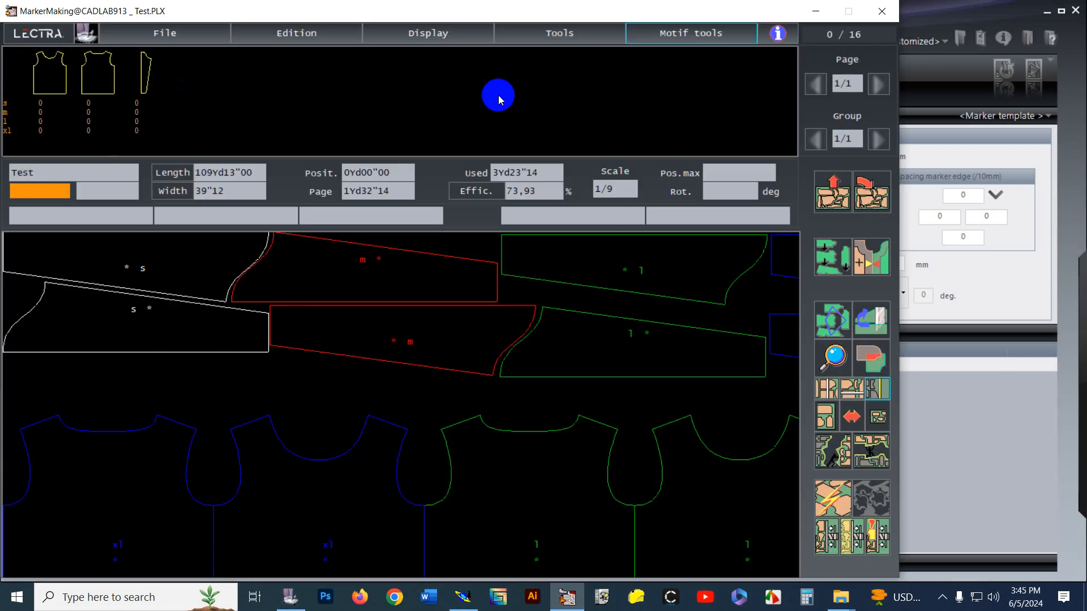
click(819, 9)
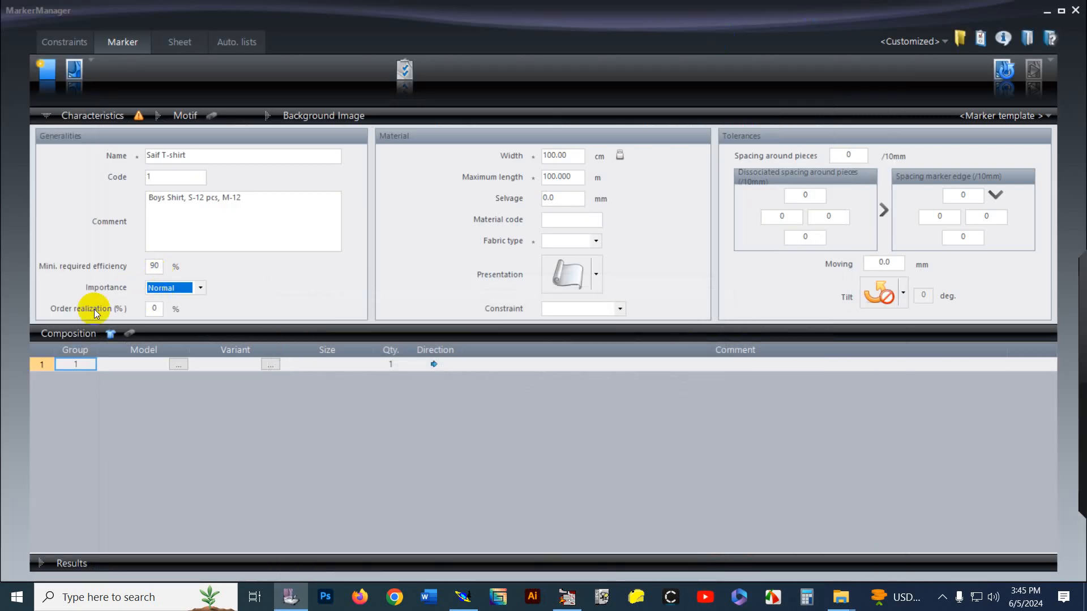
click(151, 311)
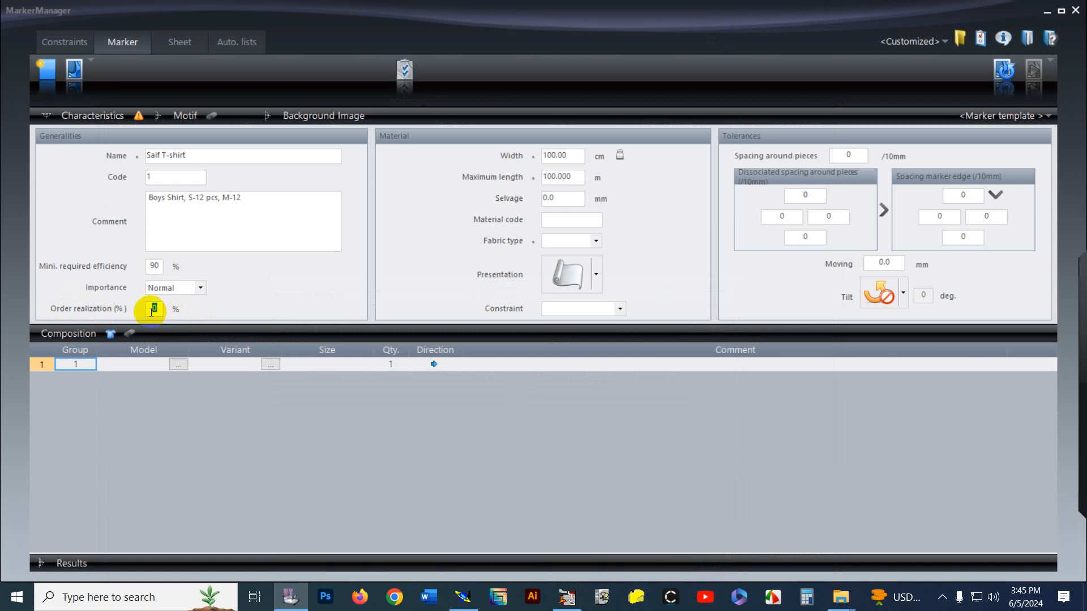
text(50)
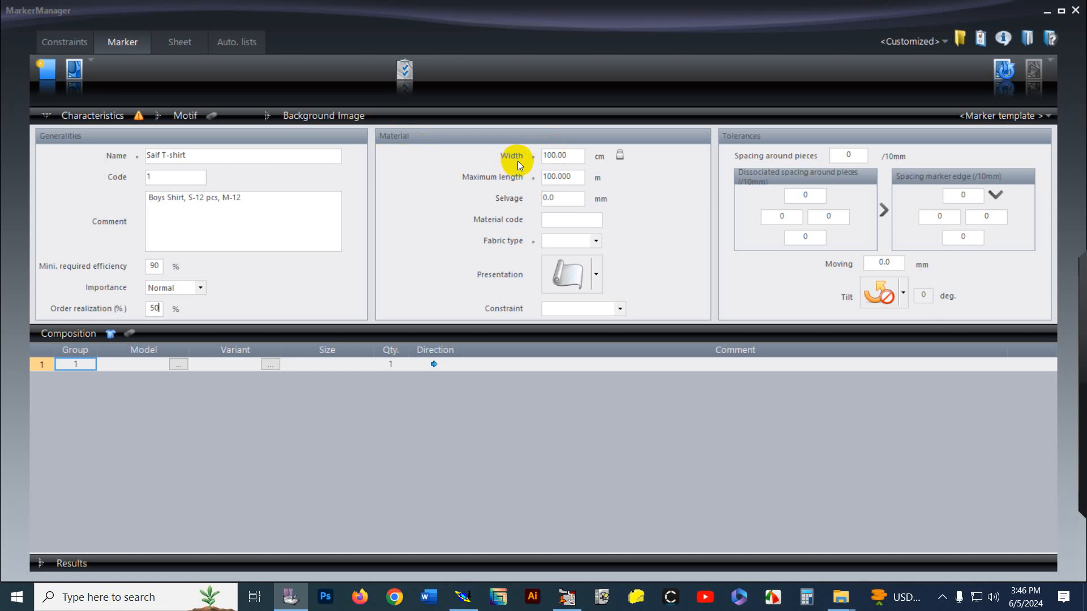
Step: Multiply 54 by 2.54 in Calculator to convert the fabric width, and set the marker's material width to 137 cm
click(572, 155)
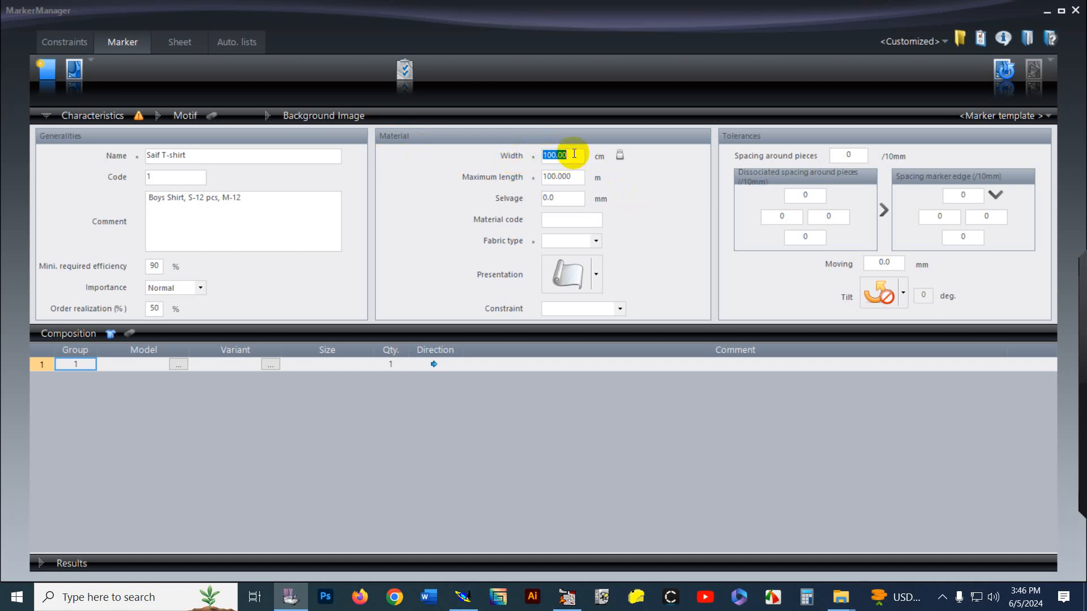
click(574, 154)
click(806, 597)
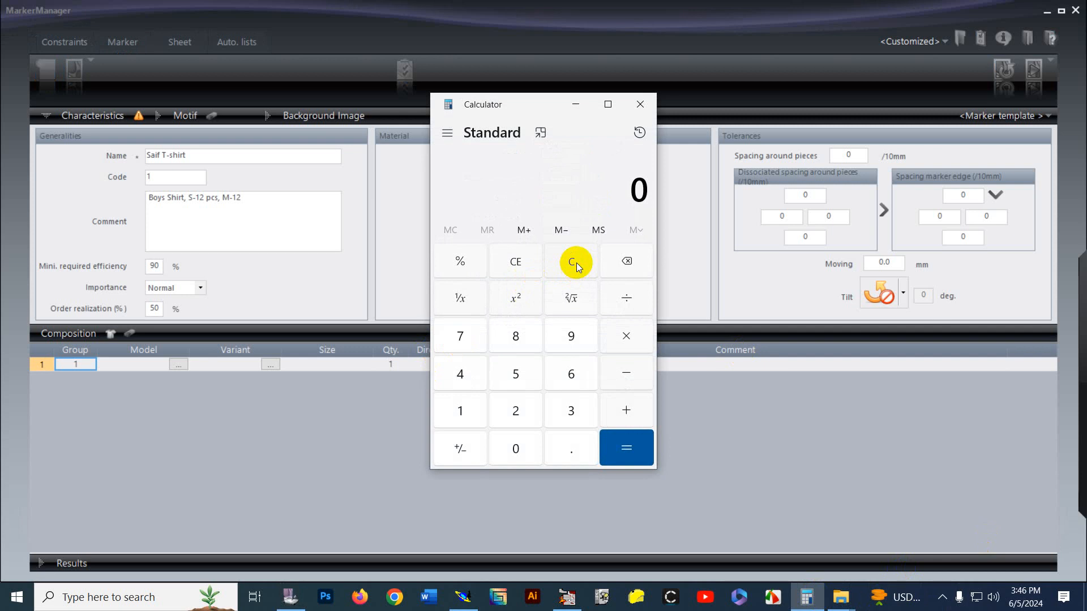
text(54)
key(asterisk)
text(2.54)
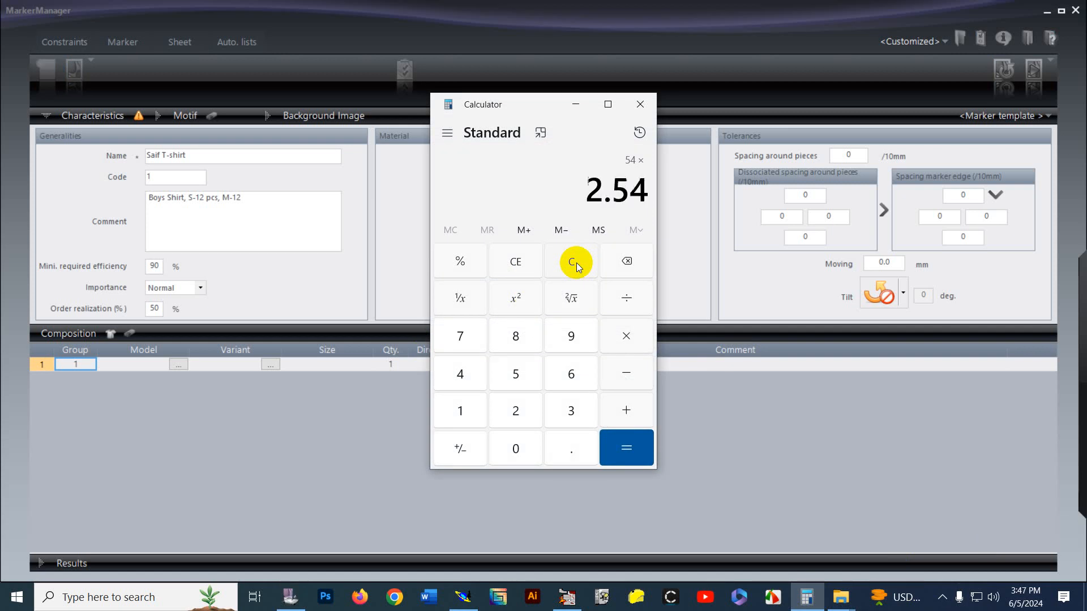
key(Return)
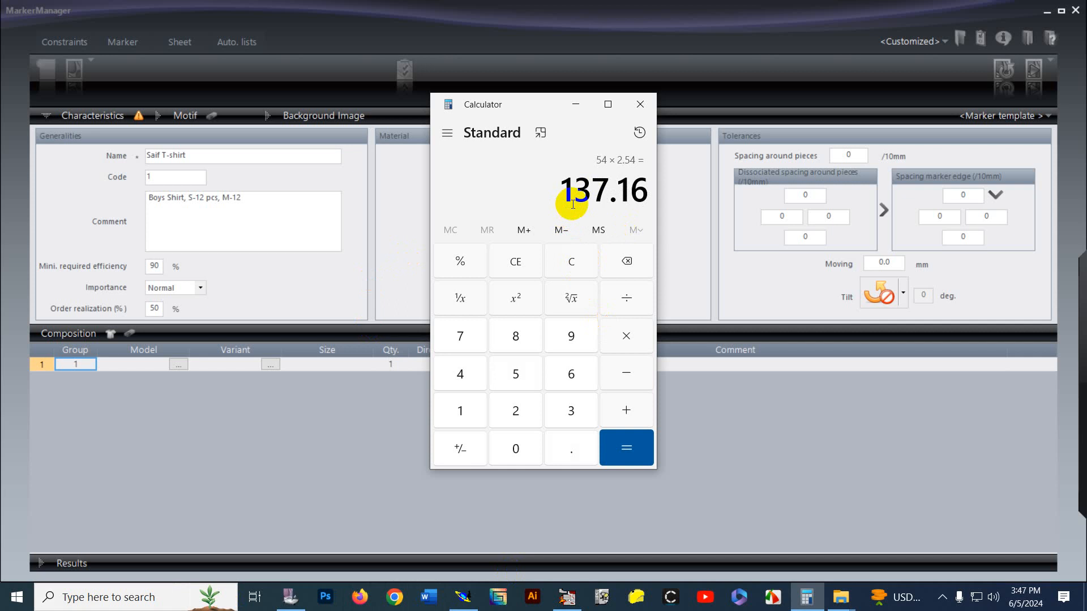
click(641, 104)
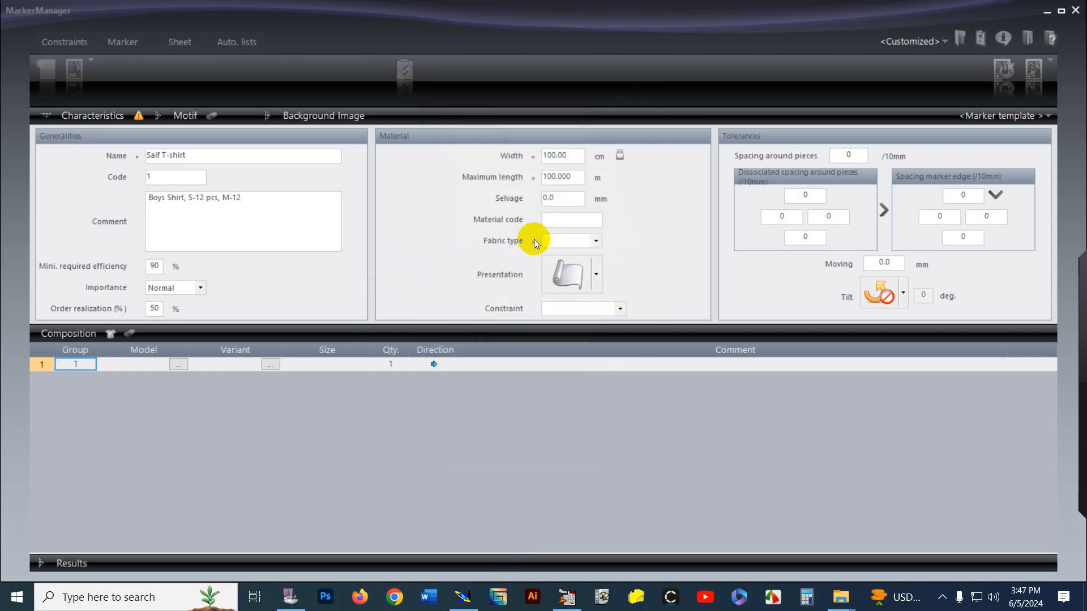
click(533, 158)
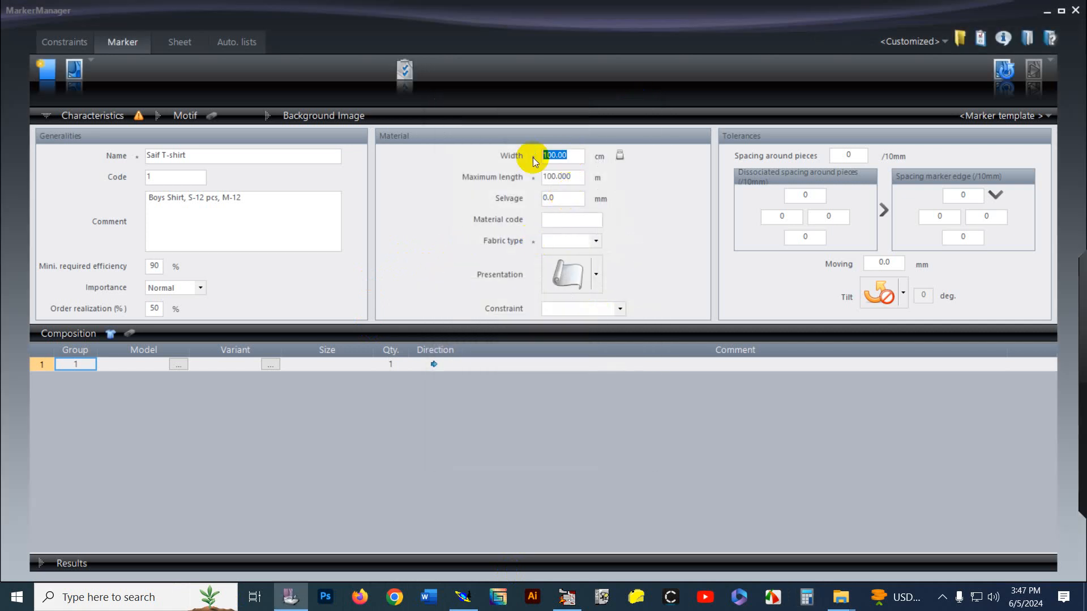
text(137)
click(553, 198)
click(578, 201)
click(585, 218)
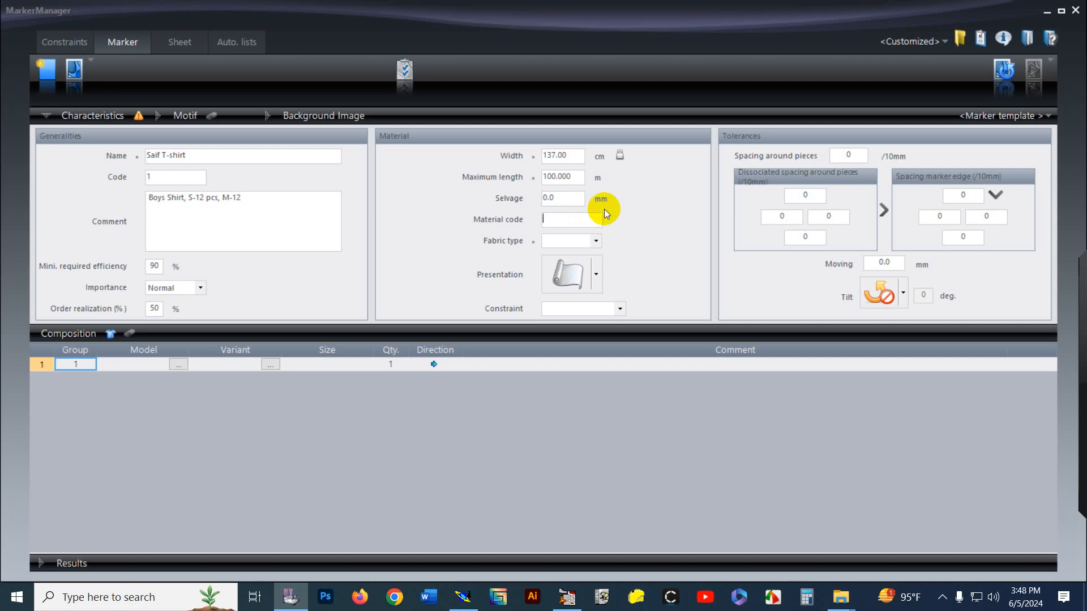
text(1)
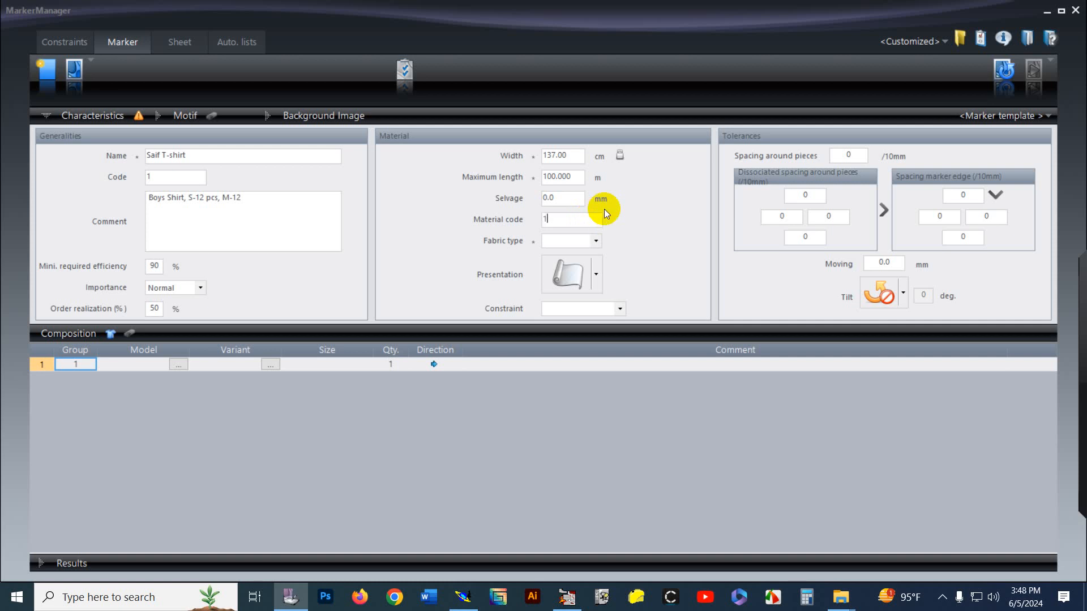
key(BackSpace)
Step: Set the marker's fabric type to 1 and its presentation to Single ply
click(548, 239)
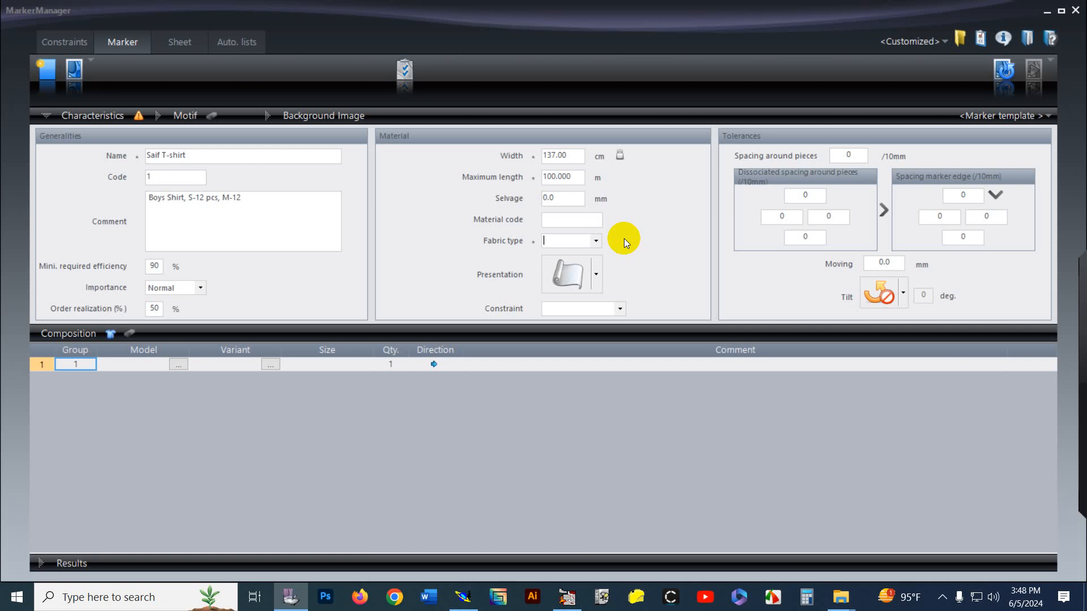
text(1)
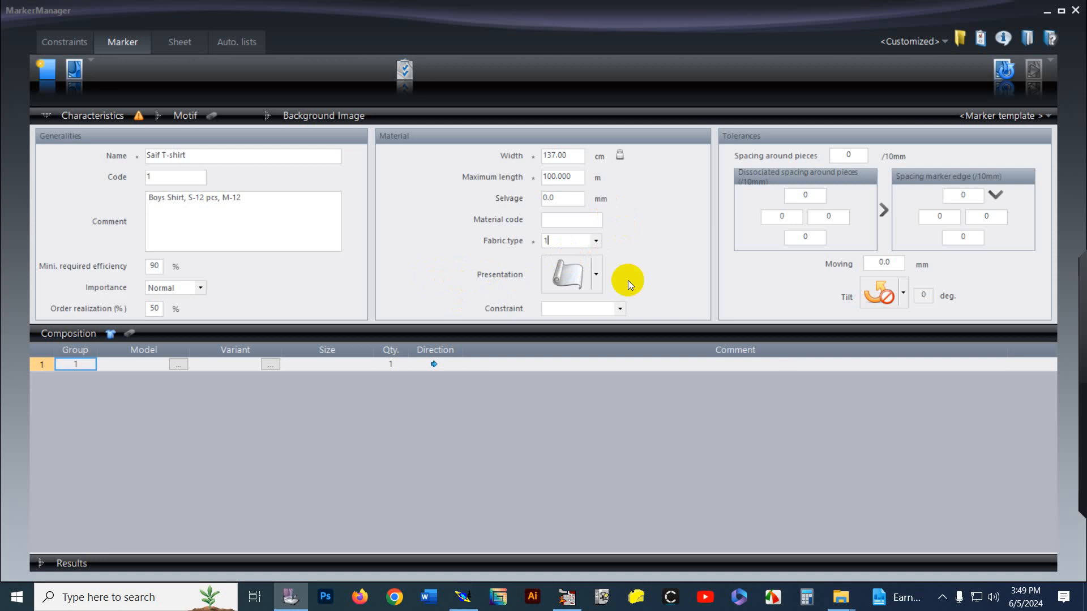
click(596, 277)
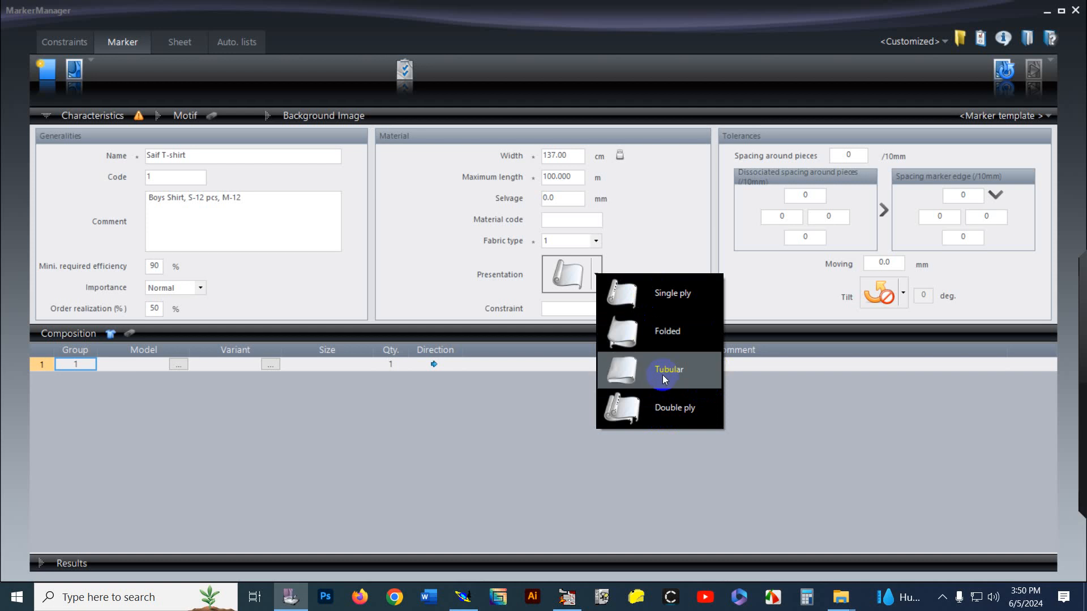
click(690, 299)
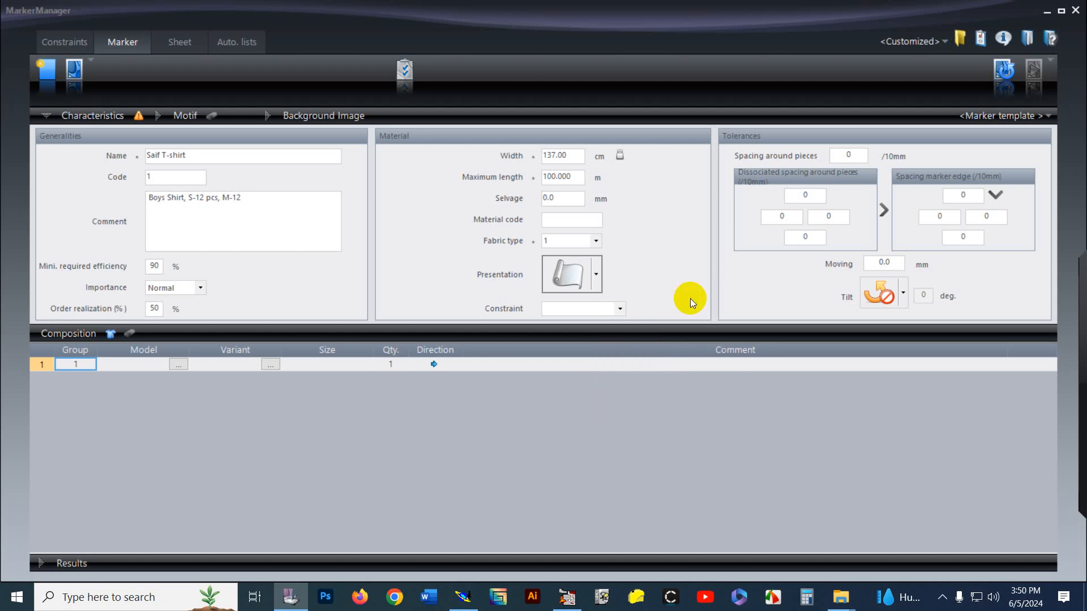
click(565, 309)
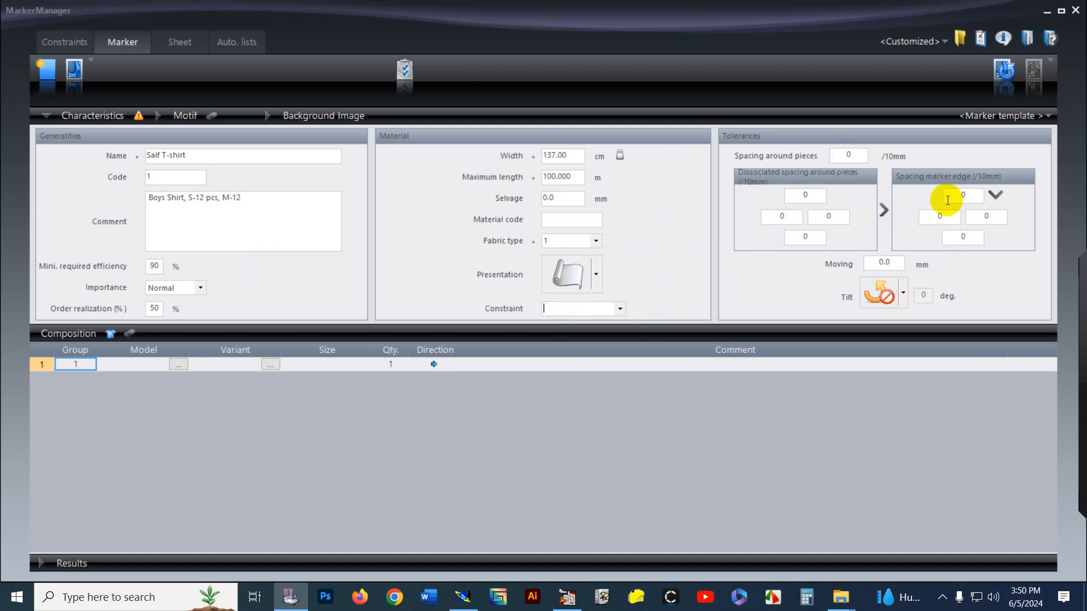
click(903, 290)
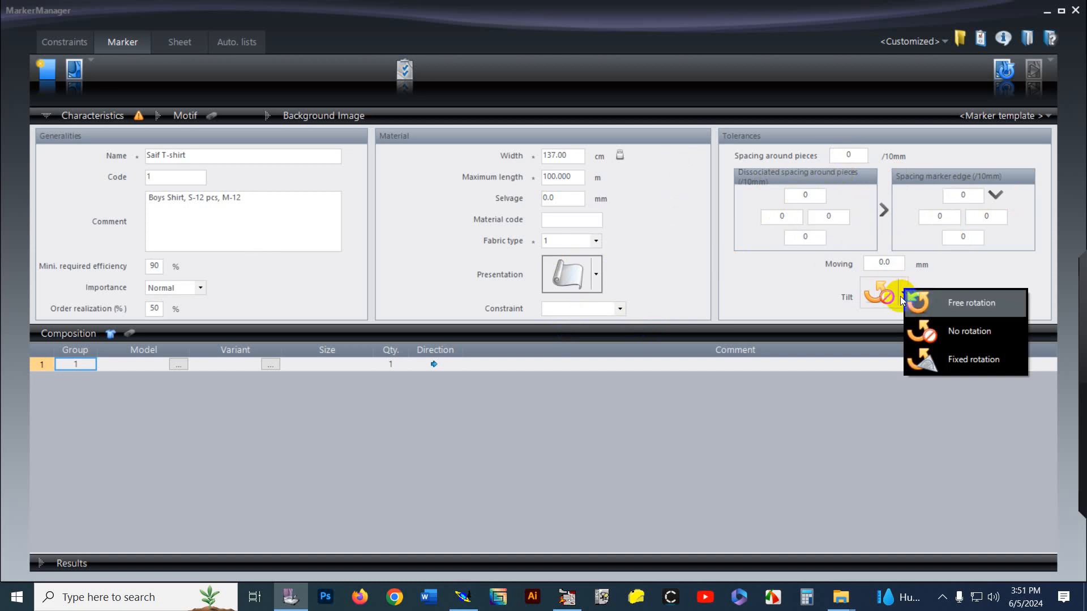
click(888, 296)
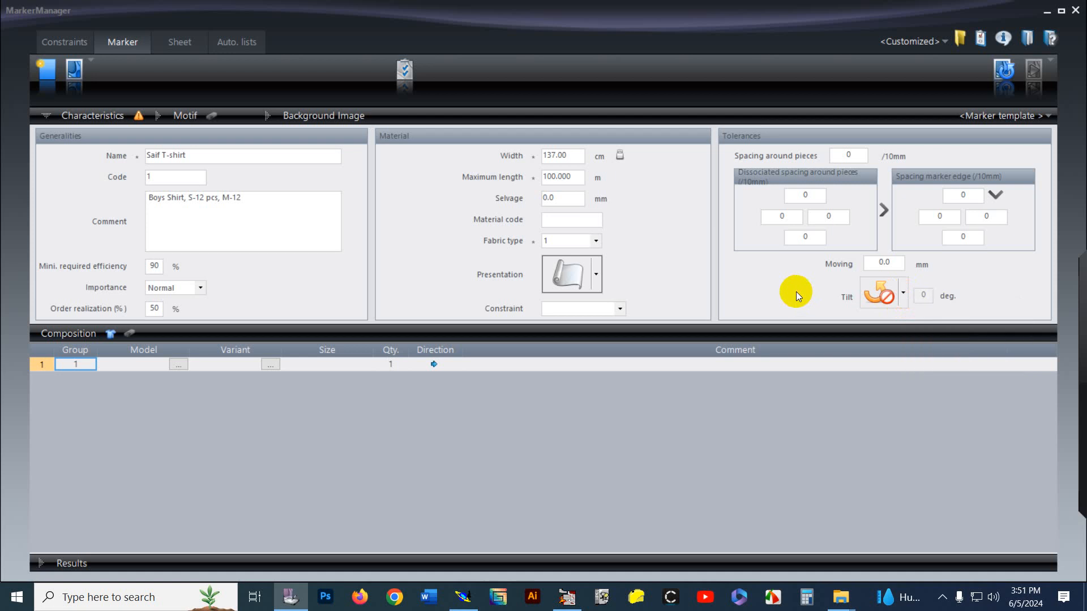
click(902, 295)
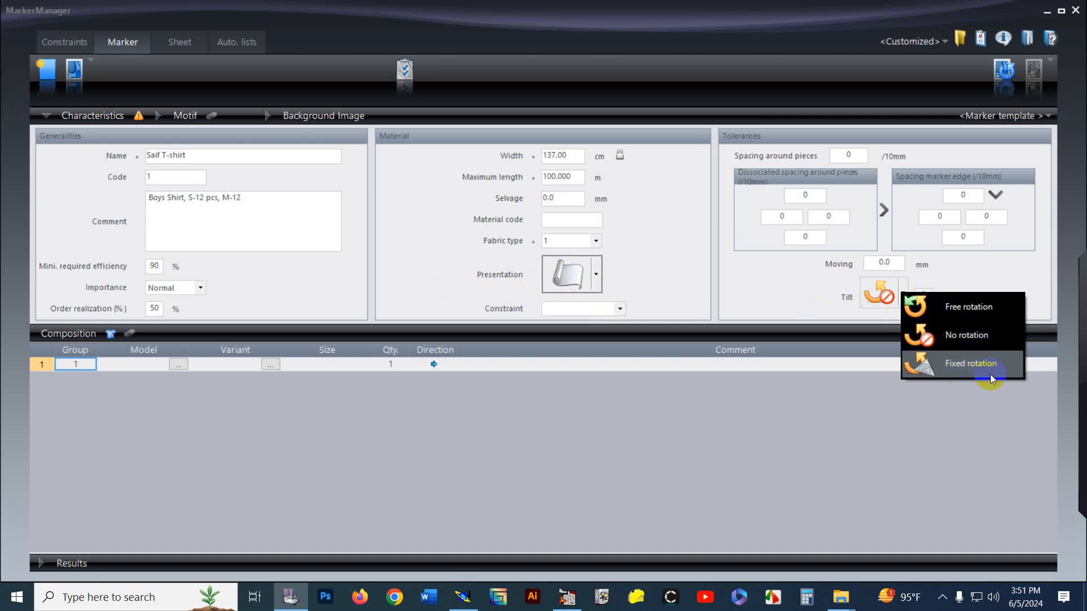
click(803, 300)
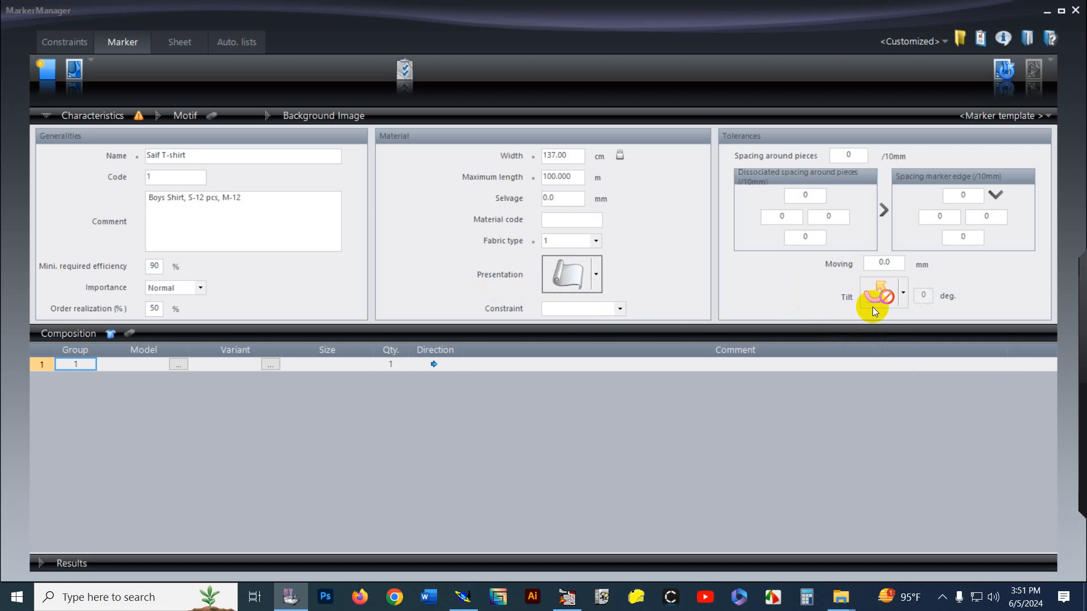
click(904, 295)
click(798, 291)
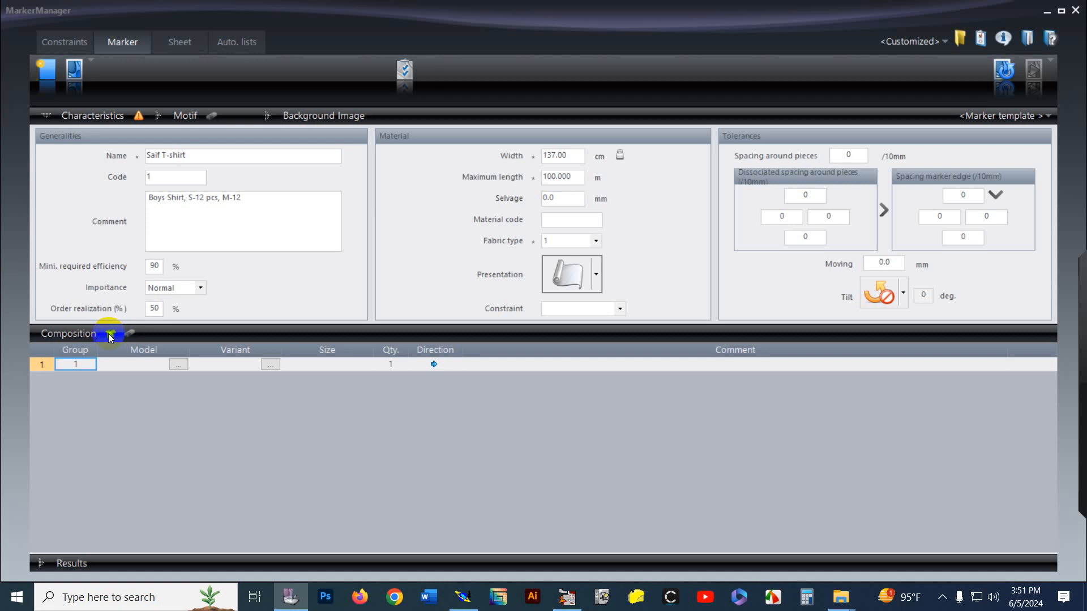
click(110, 336)
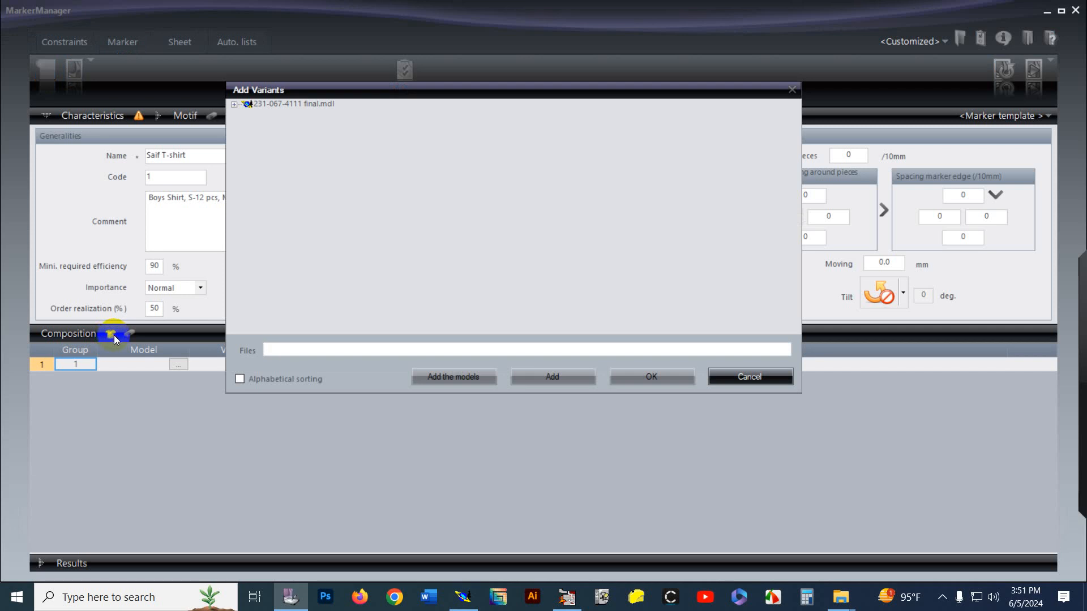
drag(298, 98, 273, 115)
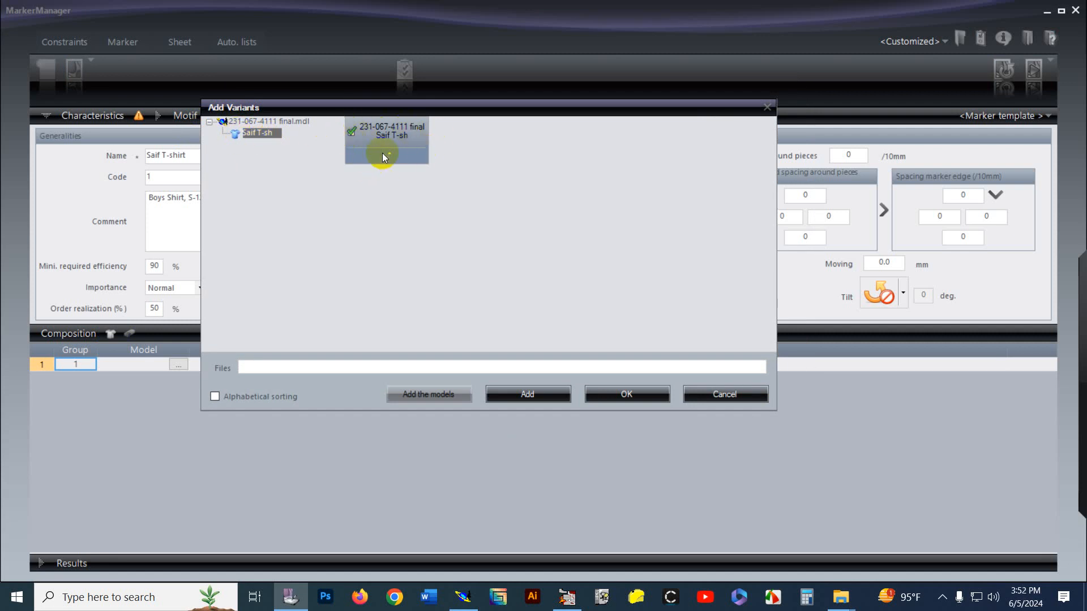
click(350, 133)
click(618, 387)
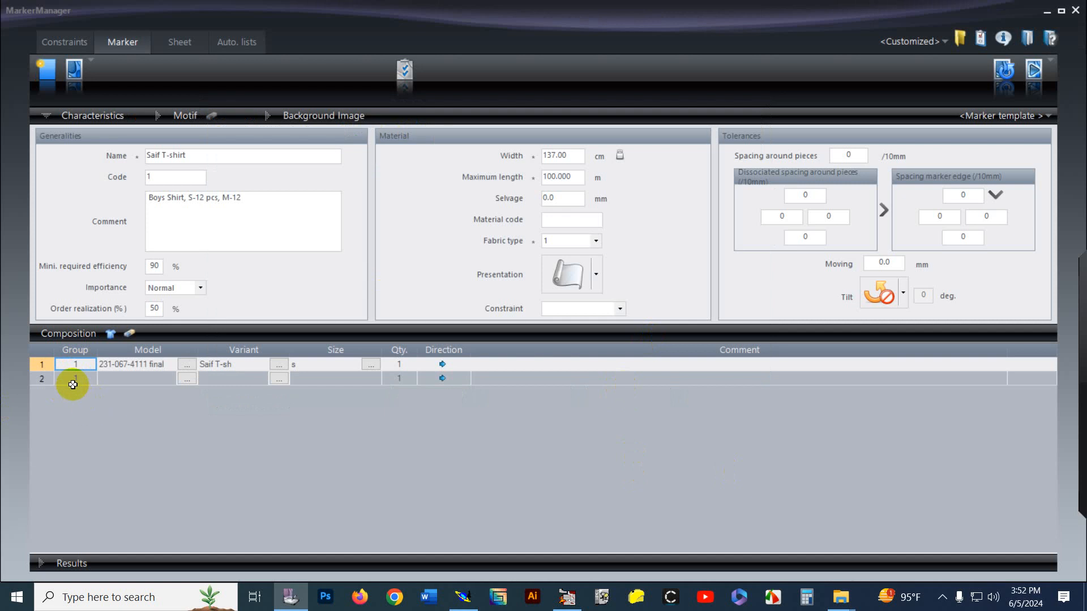
Step: Erase the marker composition
click(941, 597)
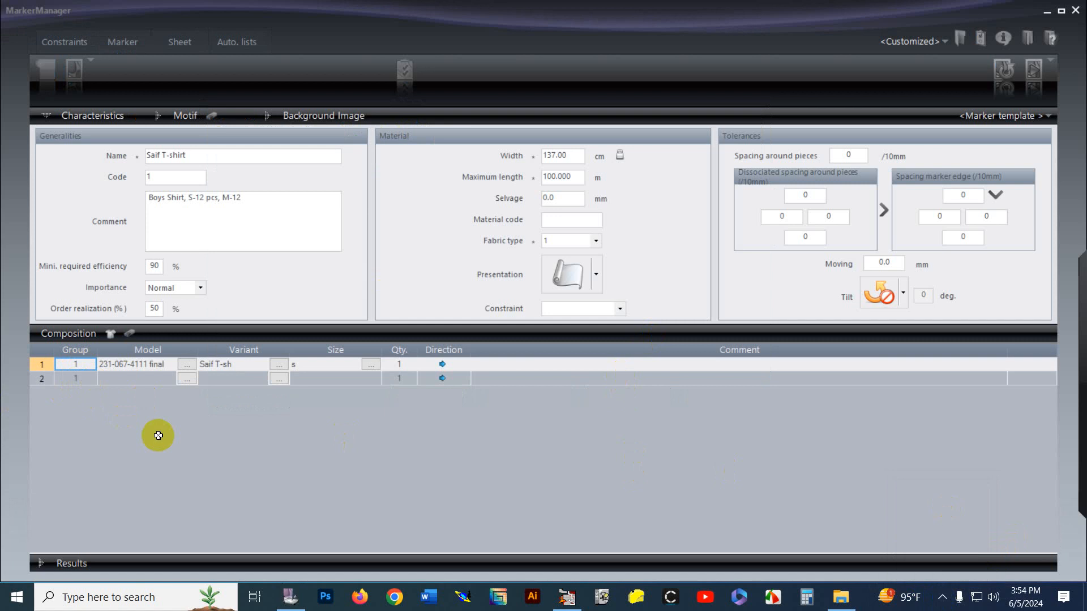
click(109, 364)
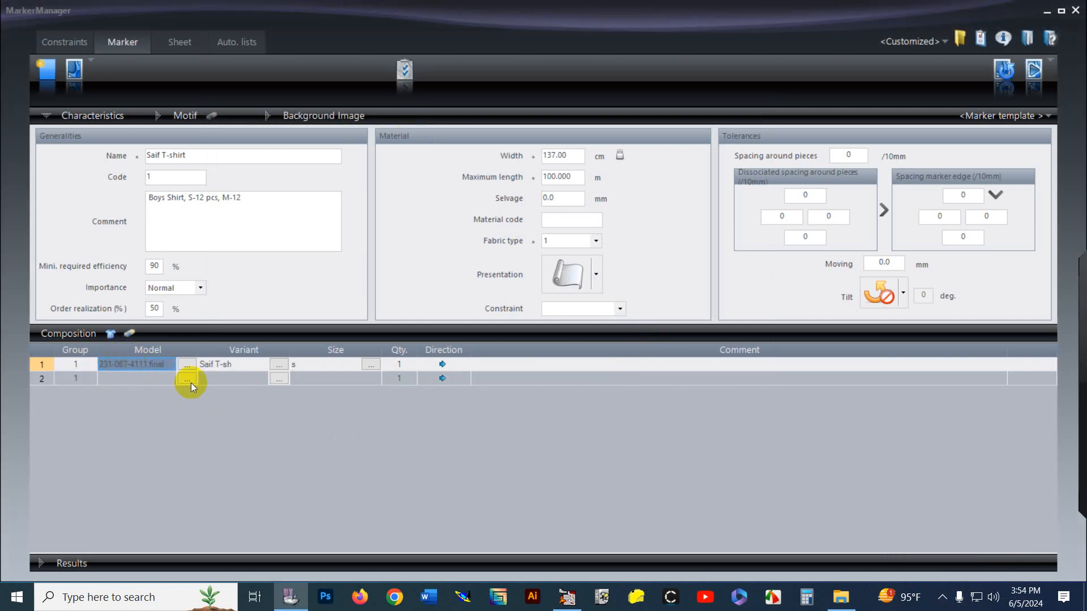
click(130, 334)
click(115, 351)
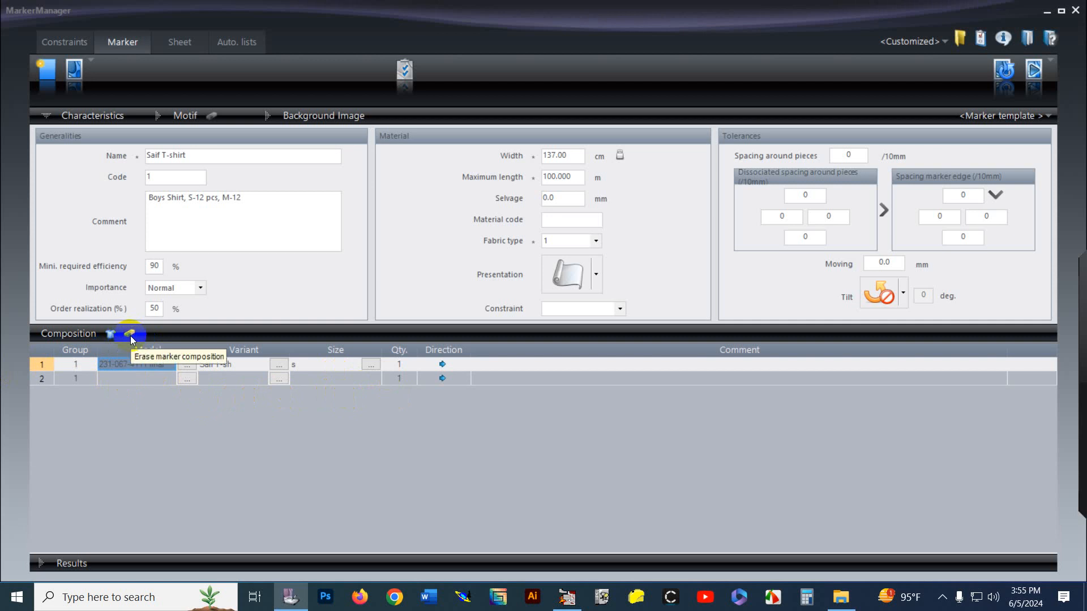
click(132, 334)
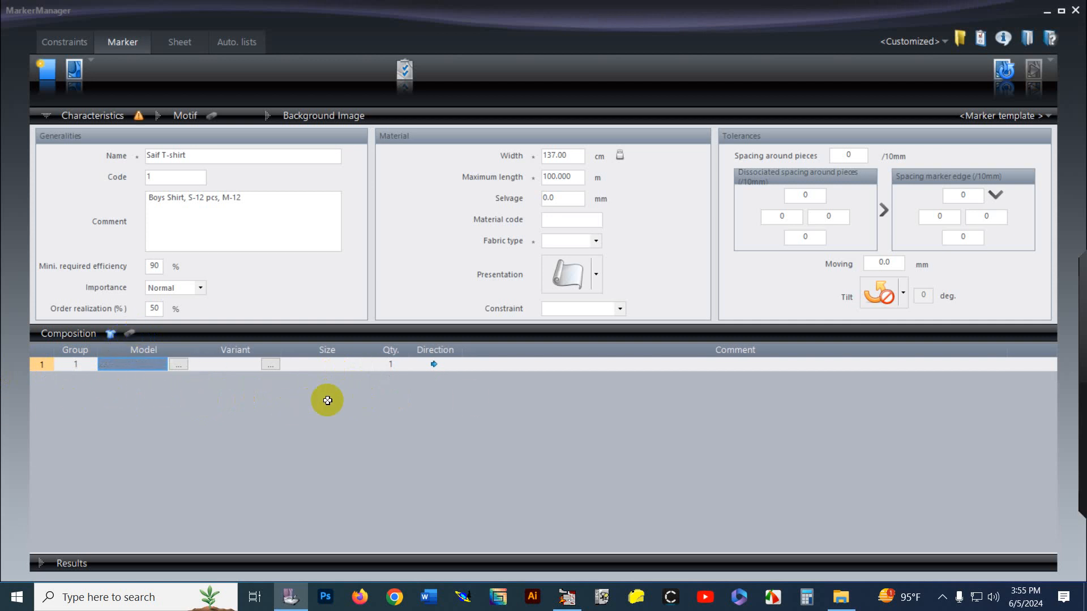
click(110, 334)
click(210, 121)
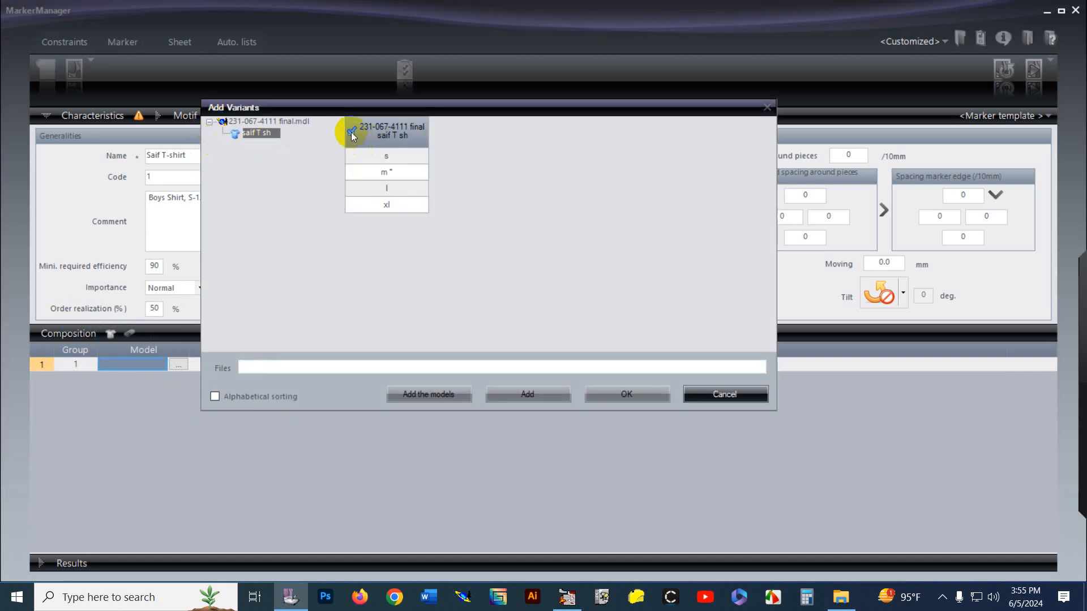
click(351, 131)
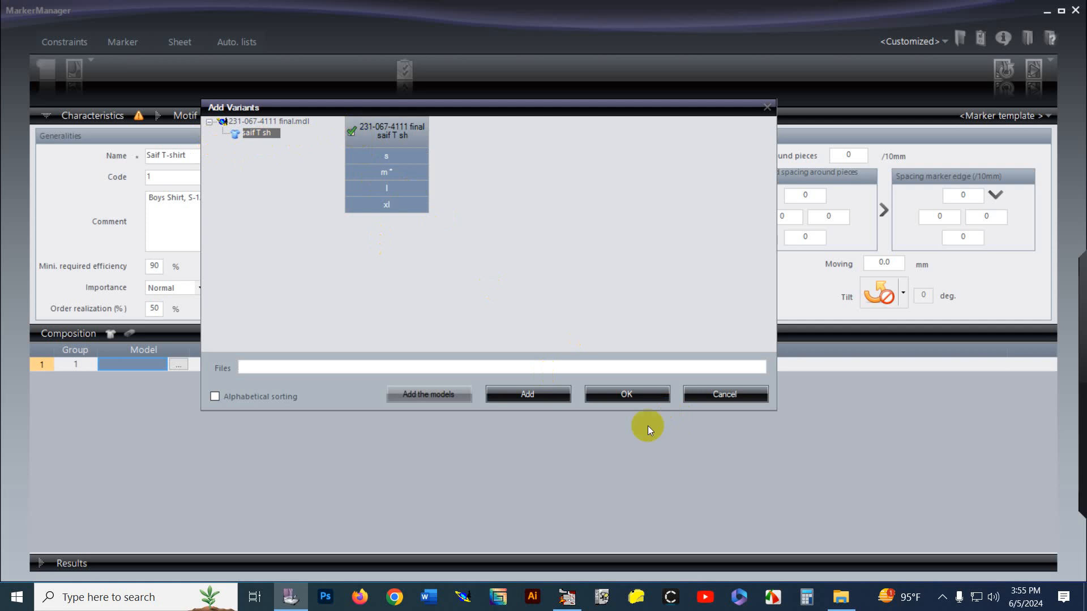
click(628, 396)
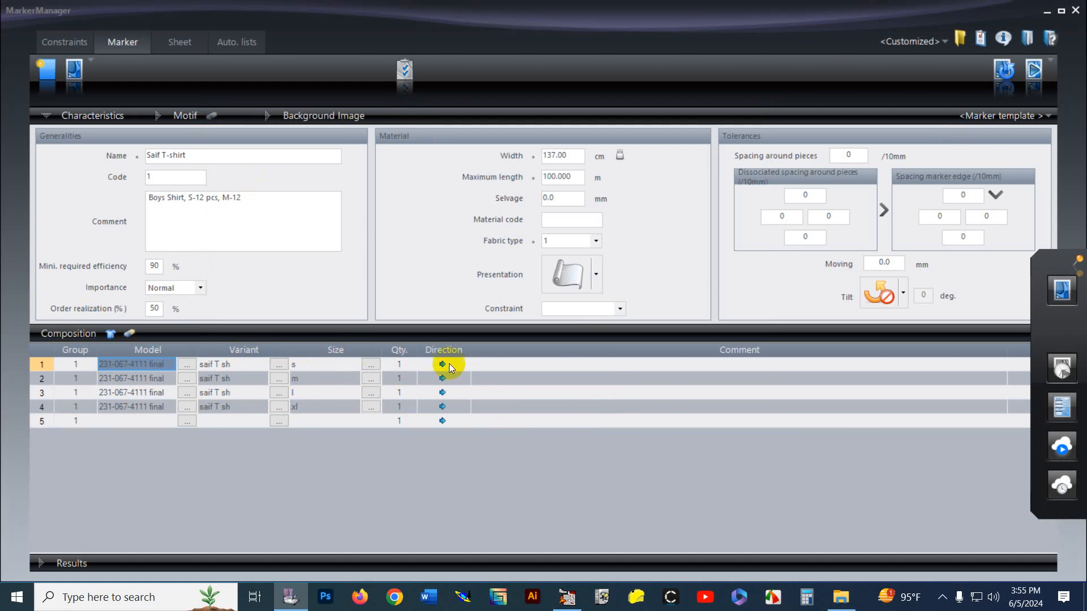
Step: Set the composition quantity to 3 for size s and 2 for size l
click(402, 365)
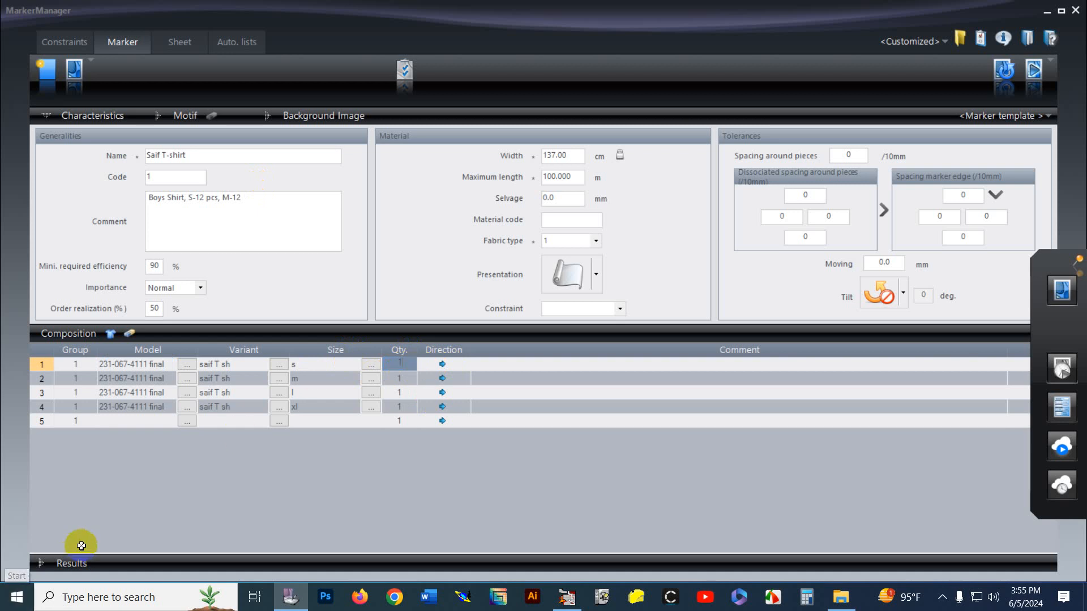
text(3)
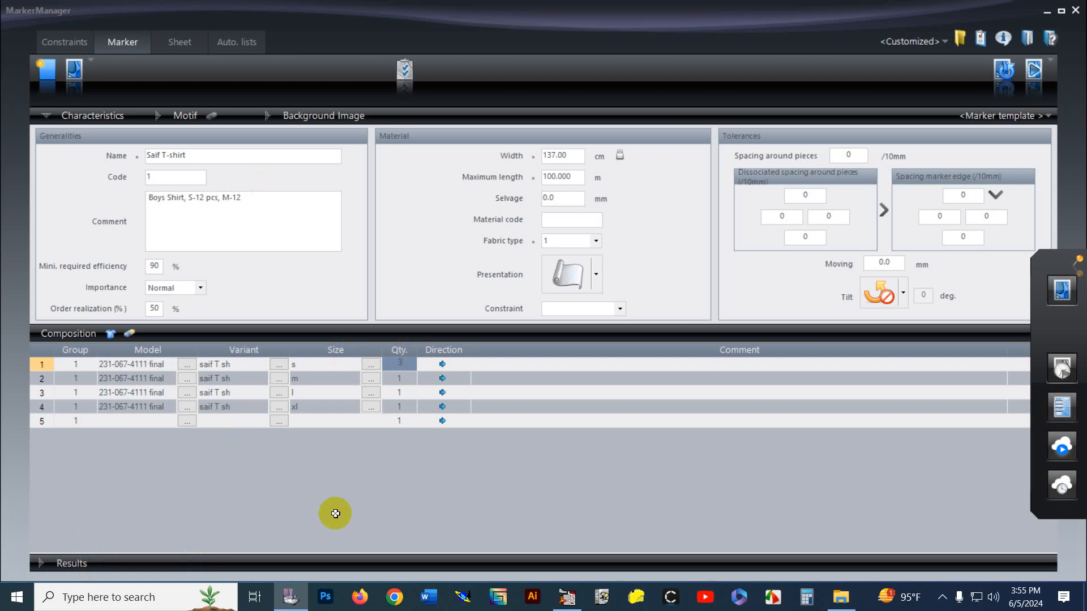
click(402, 392)
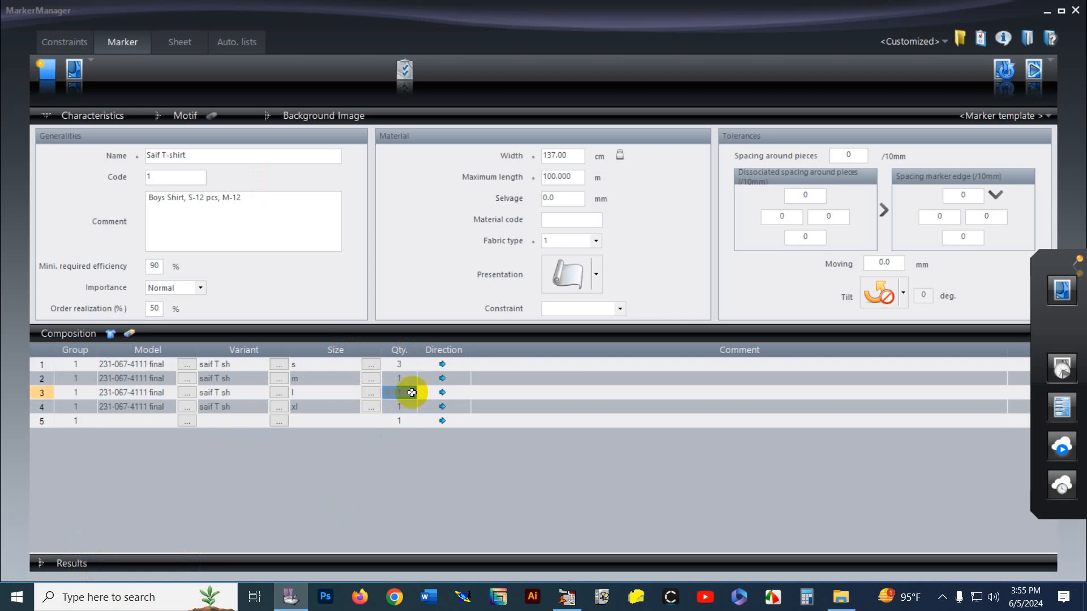
text(2)
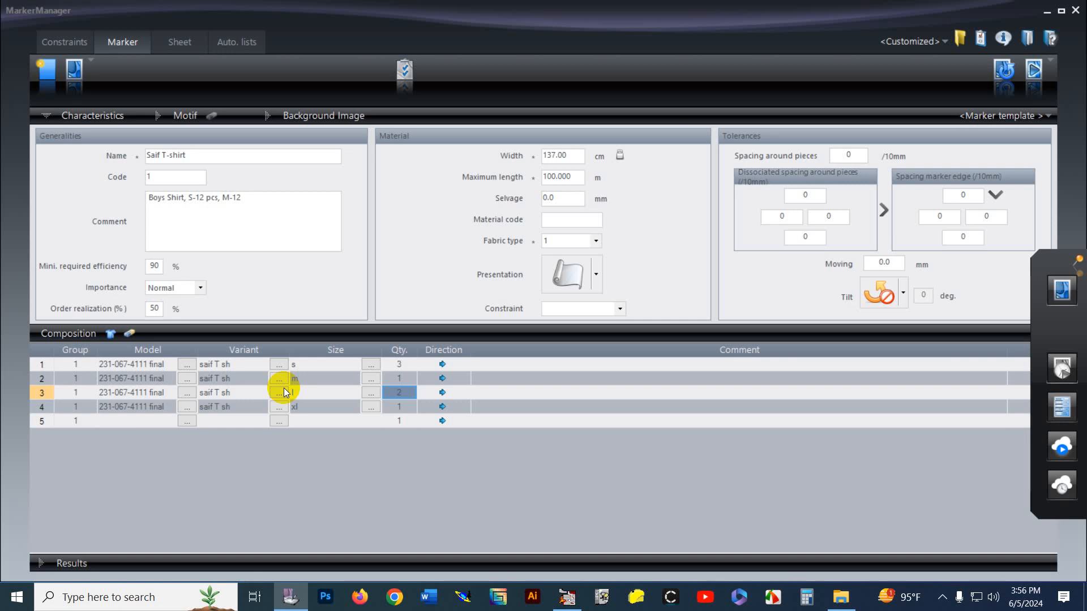
Step: Change the direction of sizes m and xl in the composition to the red arrow
click(445, 380)
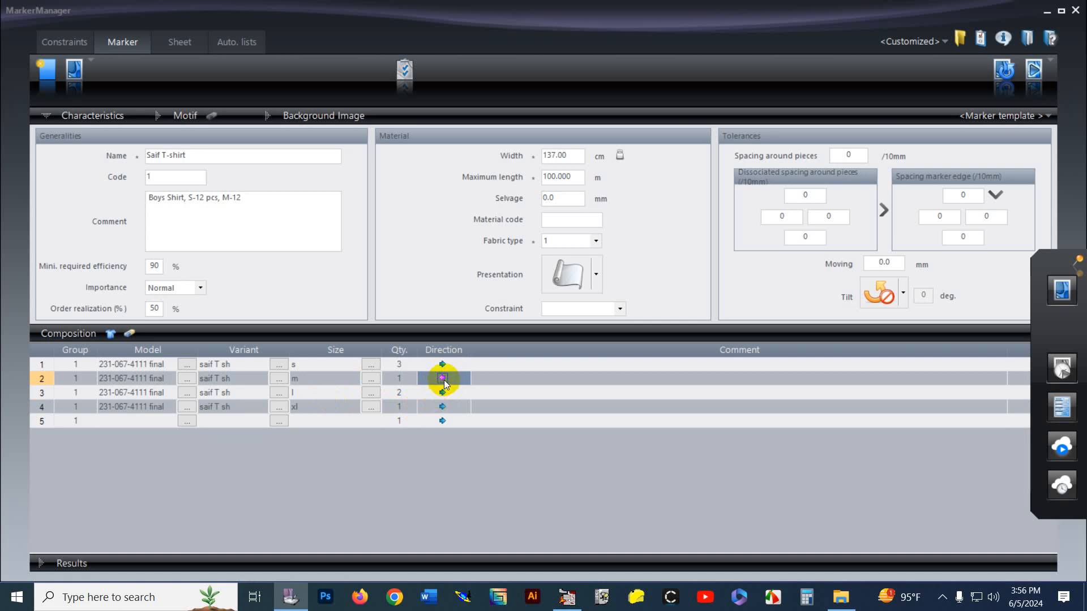
click(442, 378)
click(442, 406)
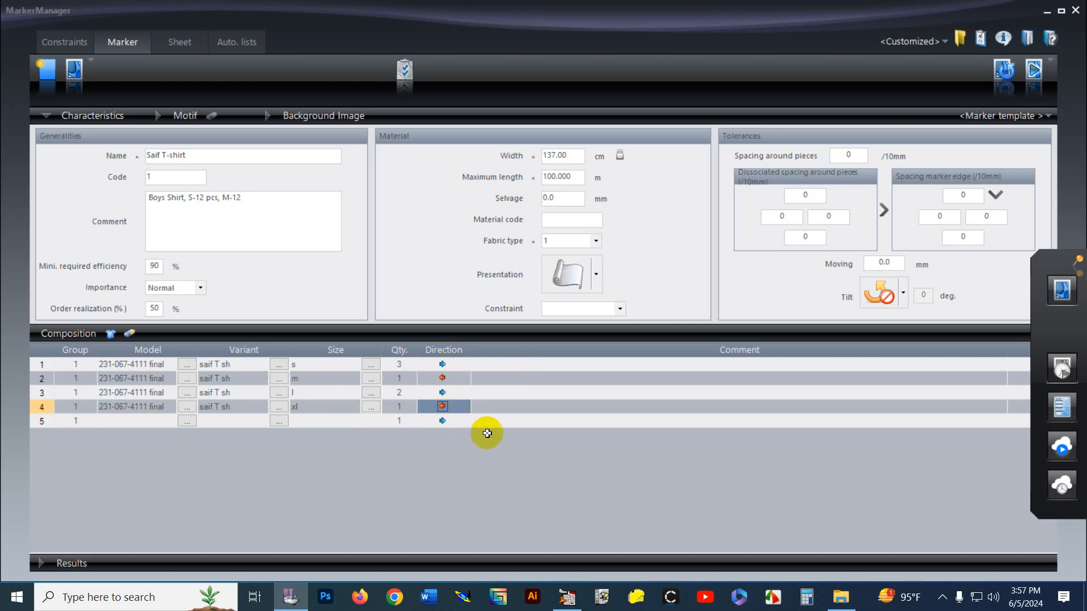
Step: Update the saved Saif T-shirt marker with the new composition and generate it
click(1006, 72)
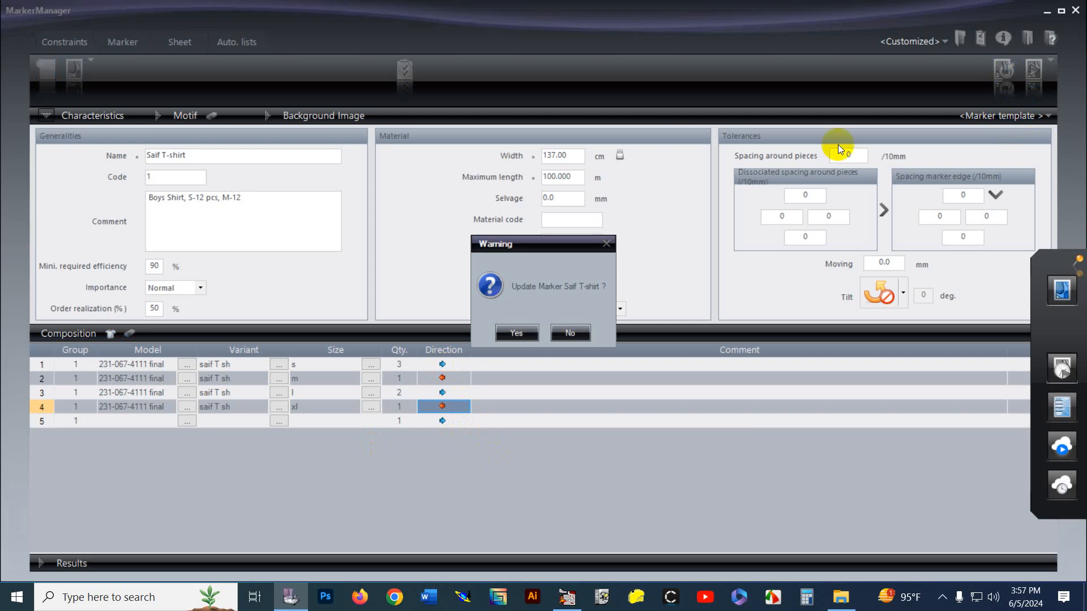
click(513, 333)
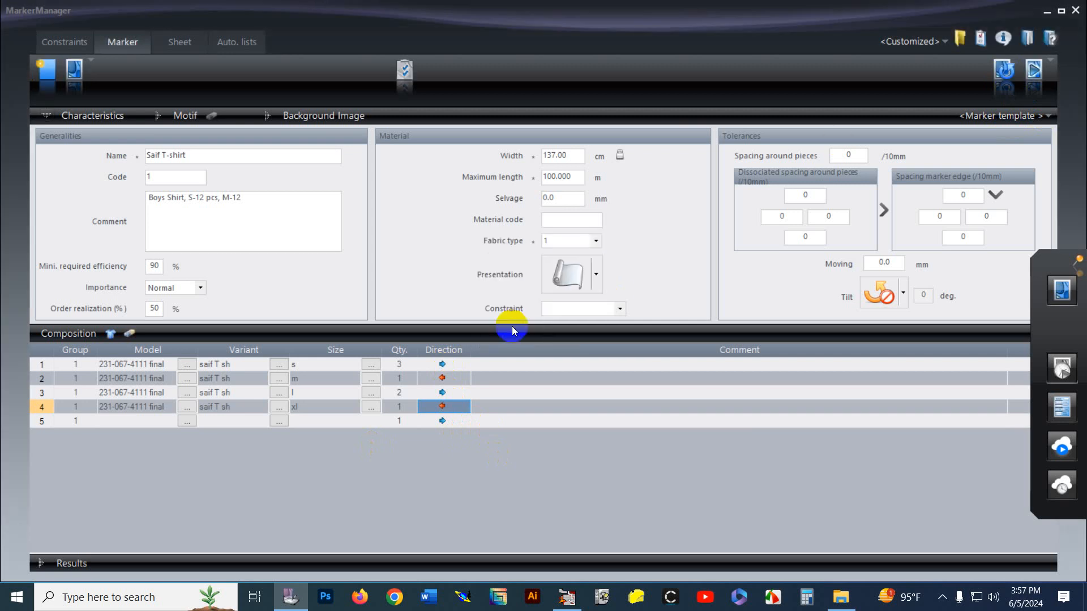
click(1033, 74)
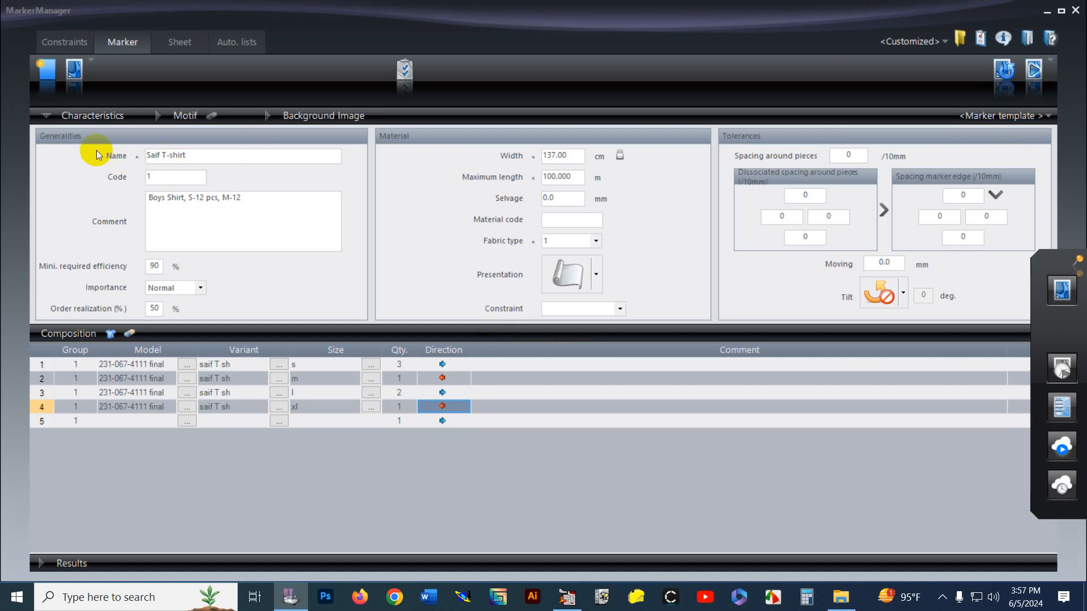
click(1034, 70)
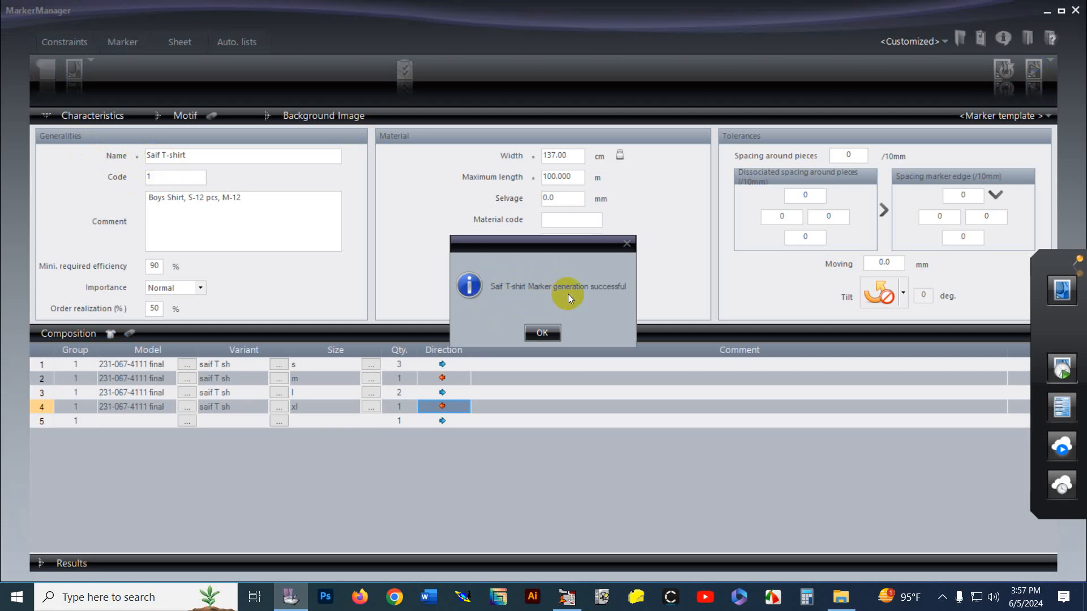
click(545, 330)
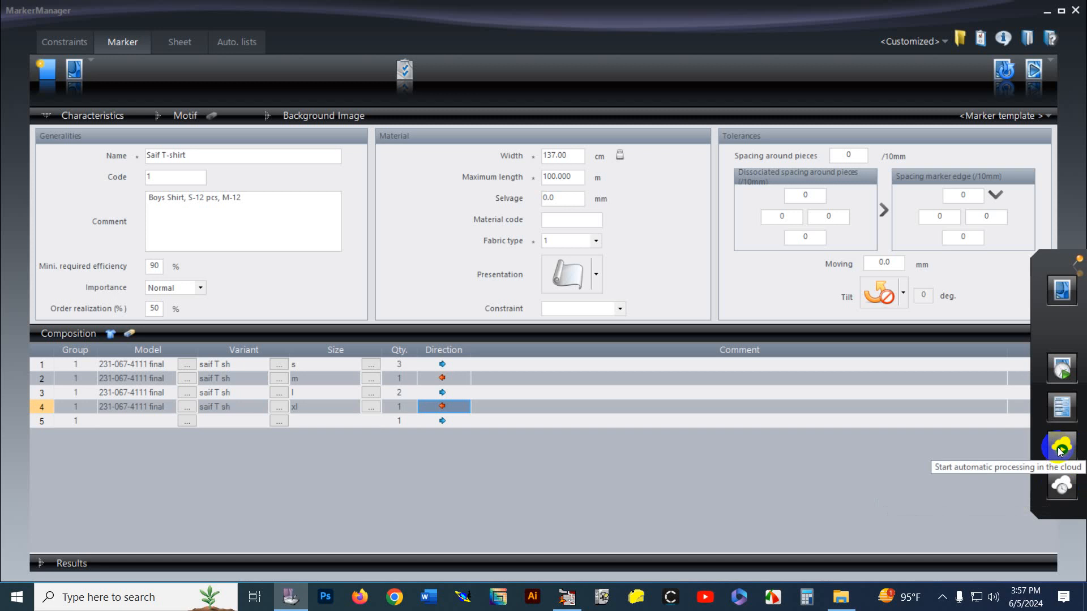
Step: Open the Saif T-shirt marker in MarkerMaking for interactive processing
click(1061, 293)
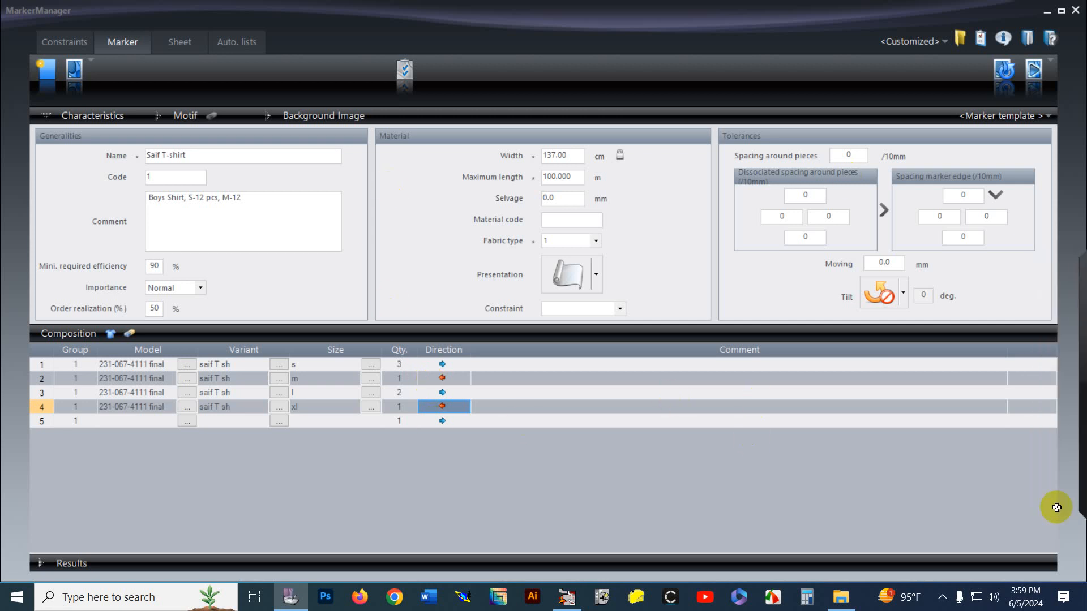
mouse_move(1083, 430)
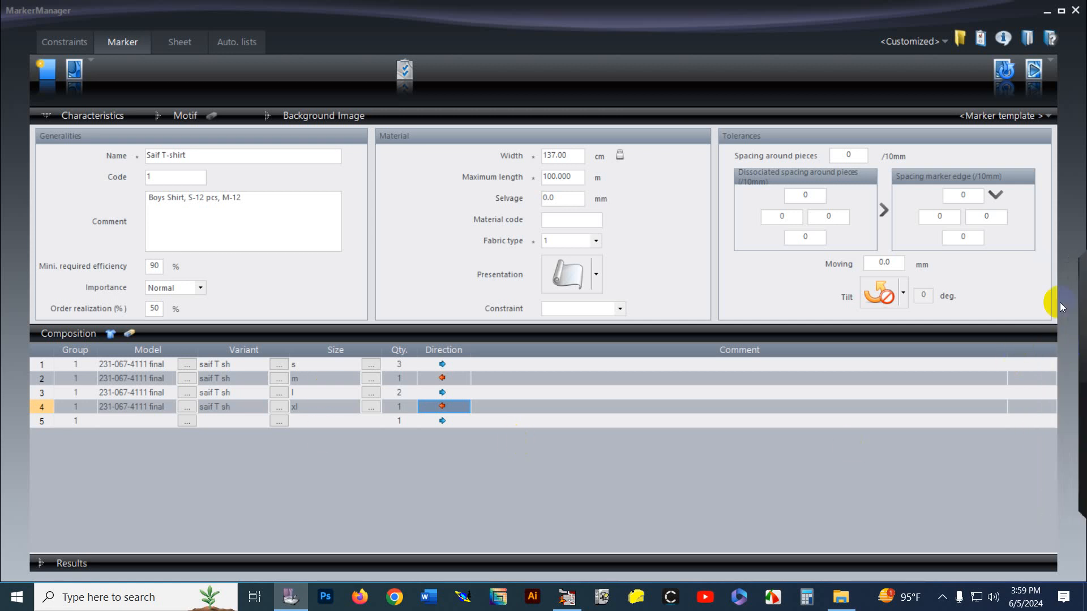
mouse_move(1063, 302)
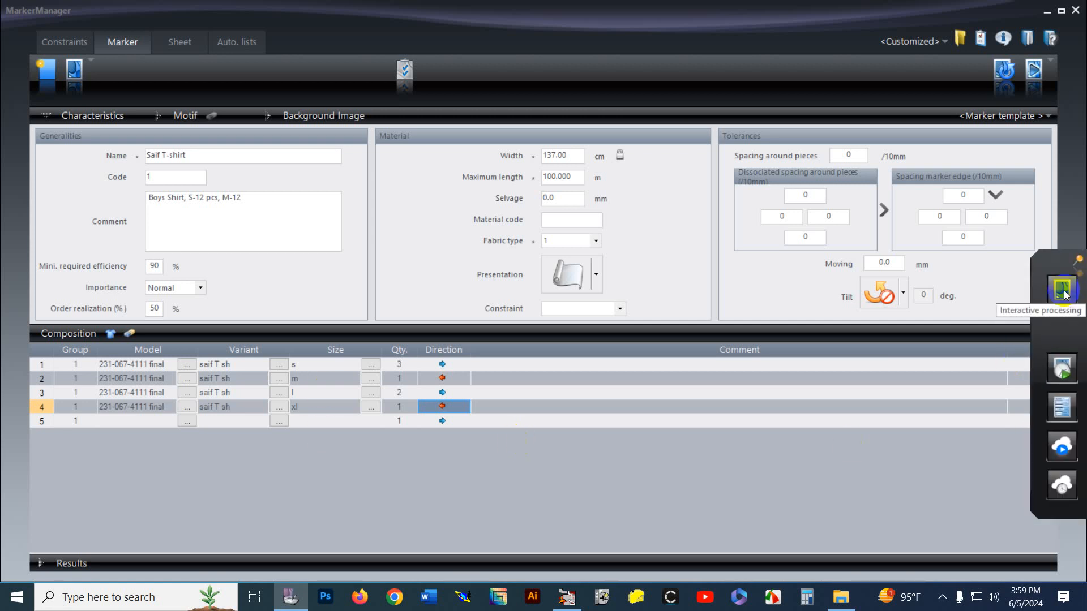
click(1063, 291)
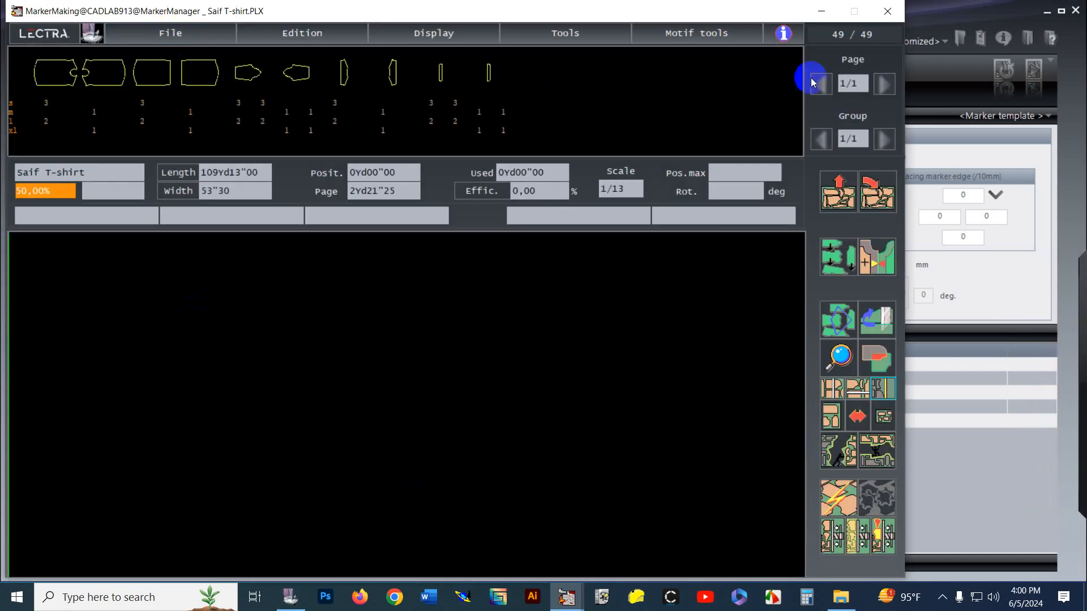
drag(737, 12, 758, 12)
Step: Review the piece quantities of each size in the marker's piece chart and the marker information below it
click(237, 133)
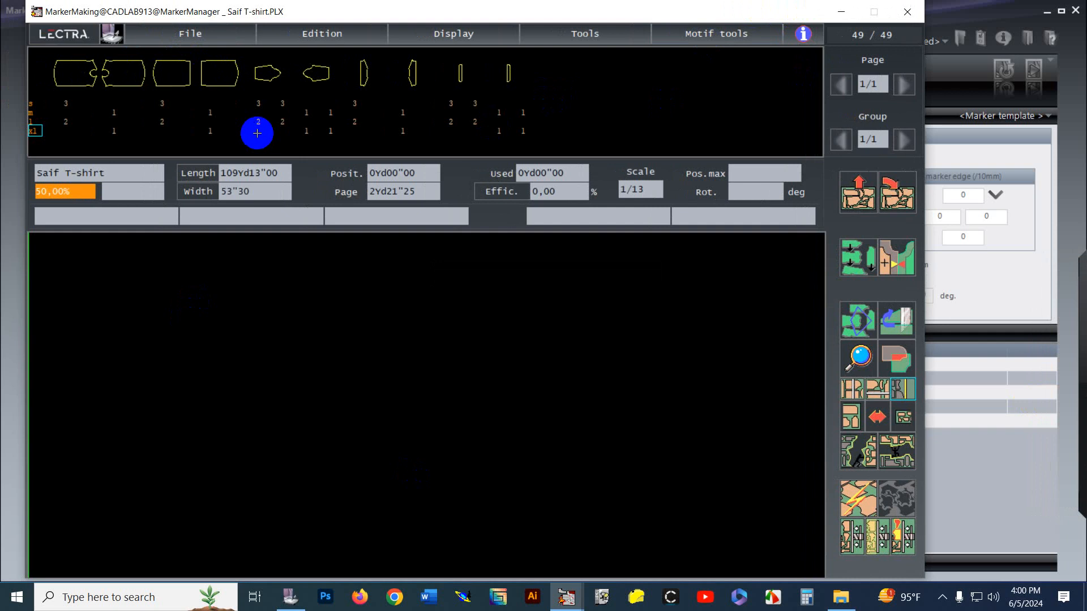
click(64, 104)
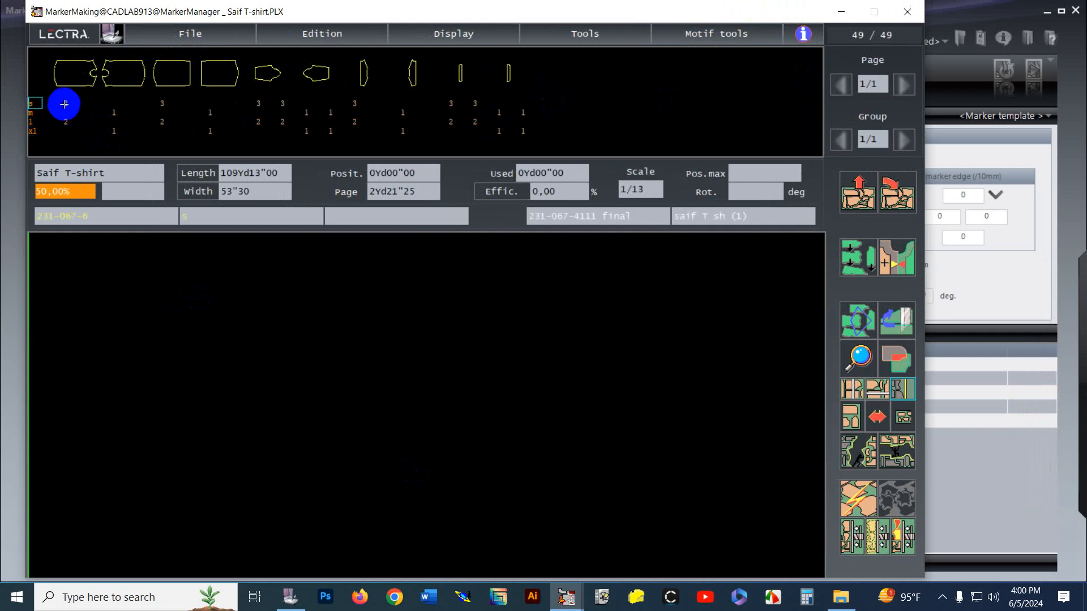
click(33, 121)
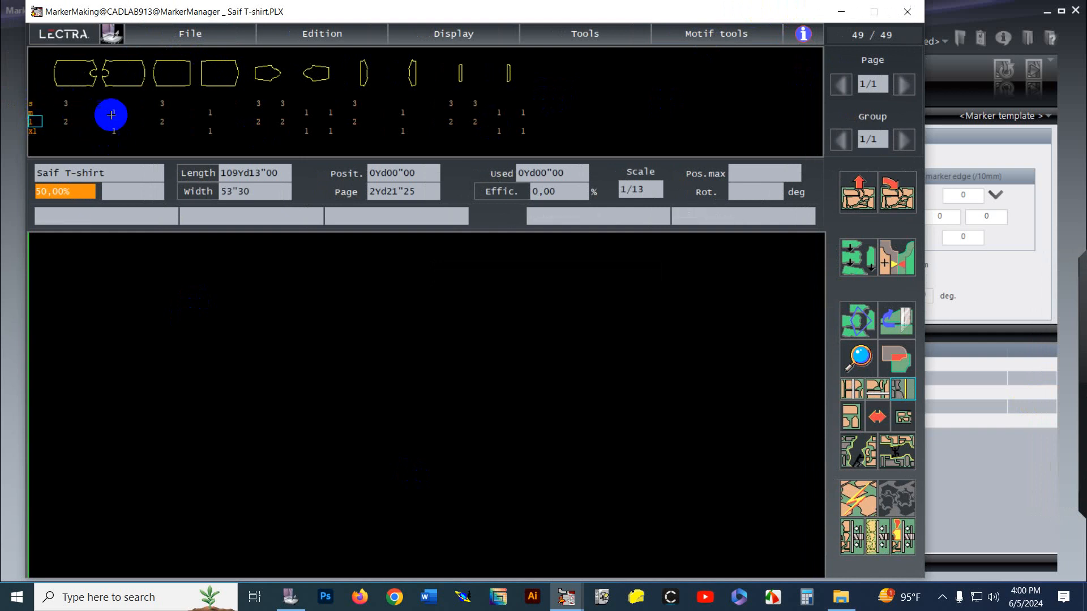
click(65, 121)
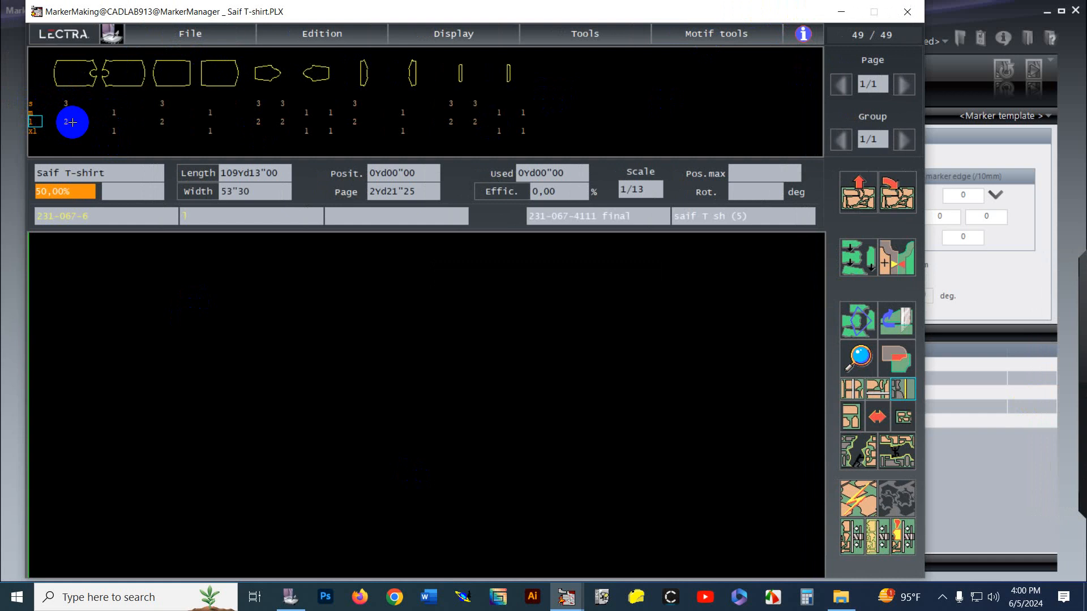
click(246, 103)
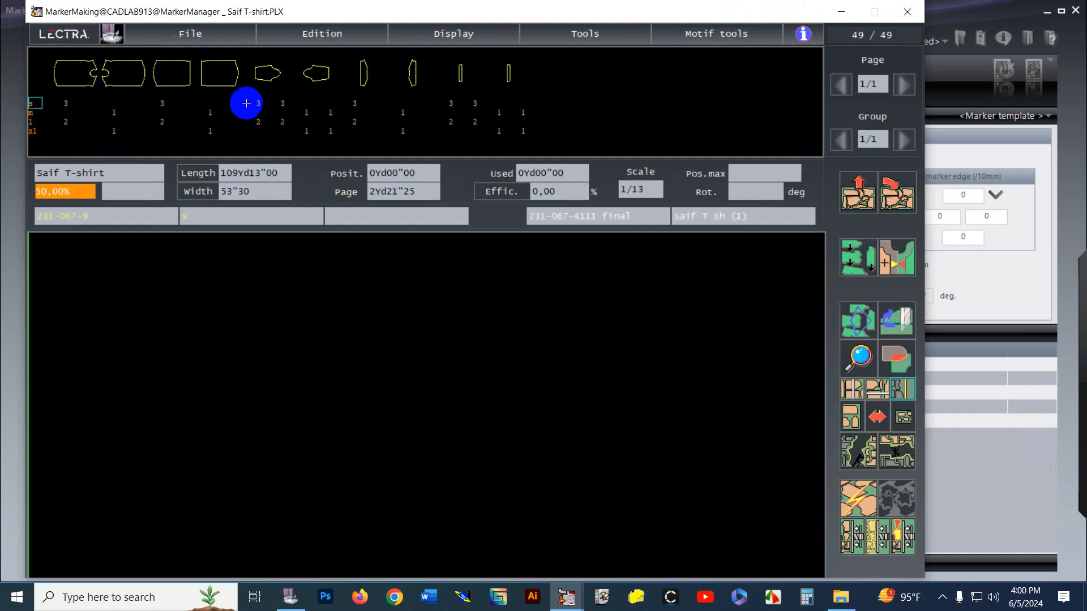
click(90, 130)
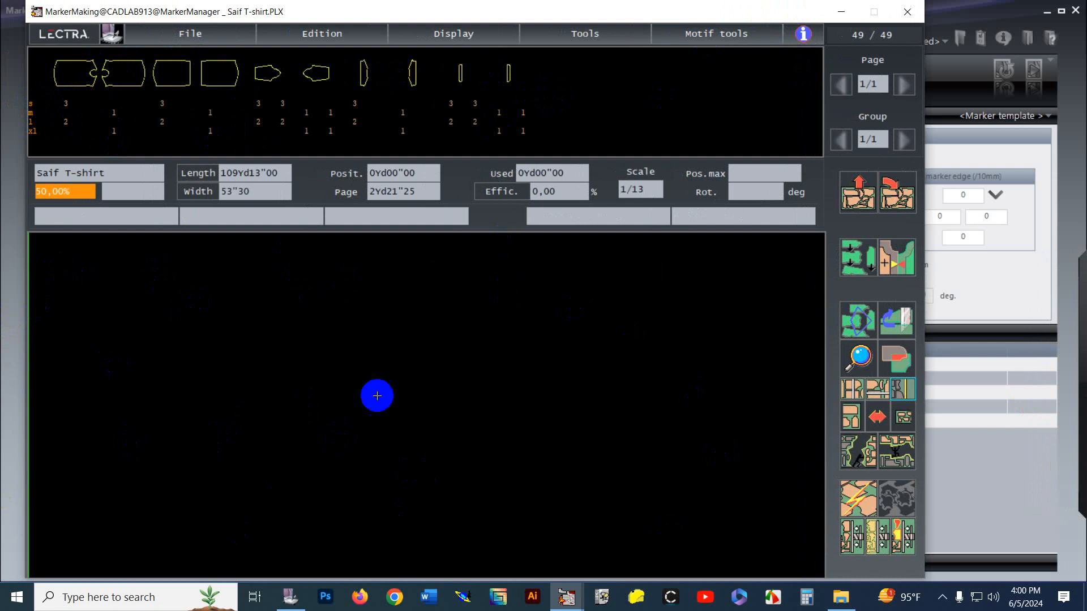
click(89, 193)
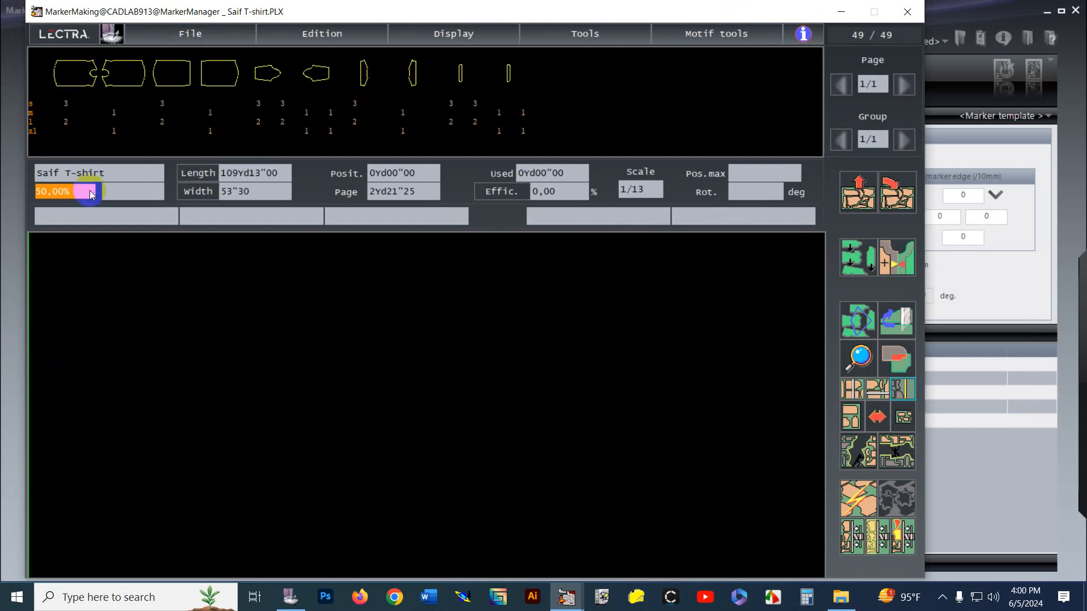
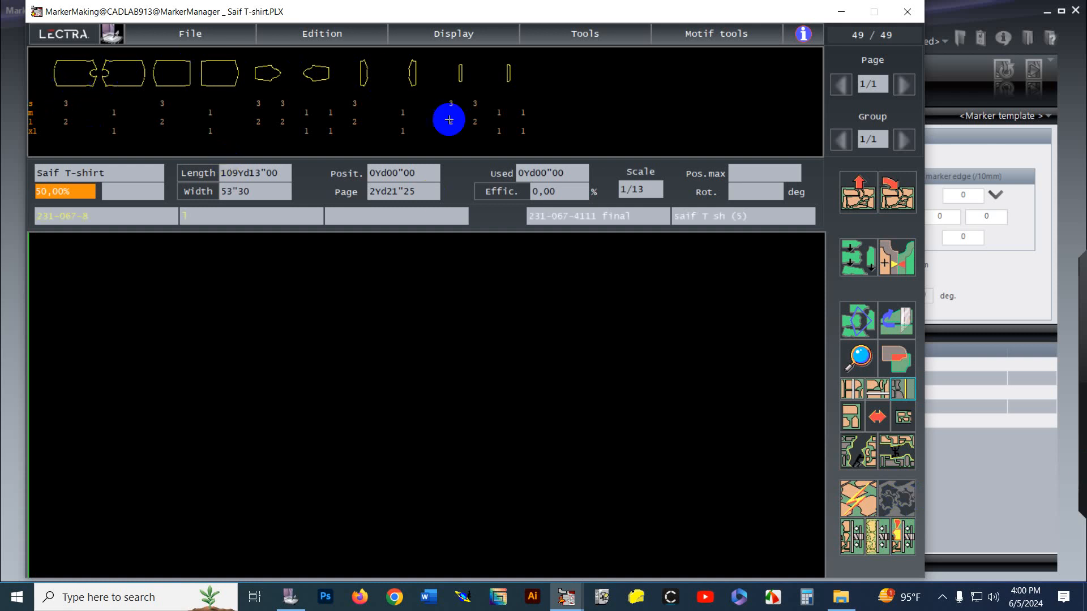
click(852, 208)
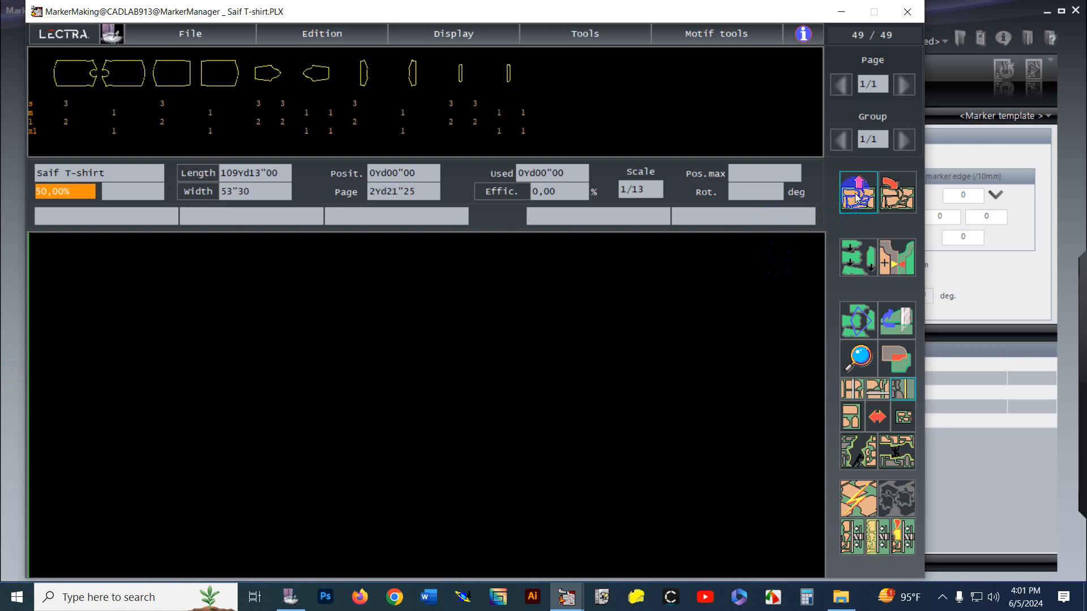
click(858, 195)
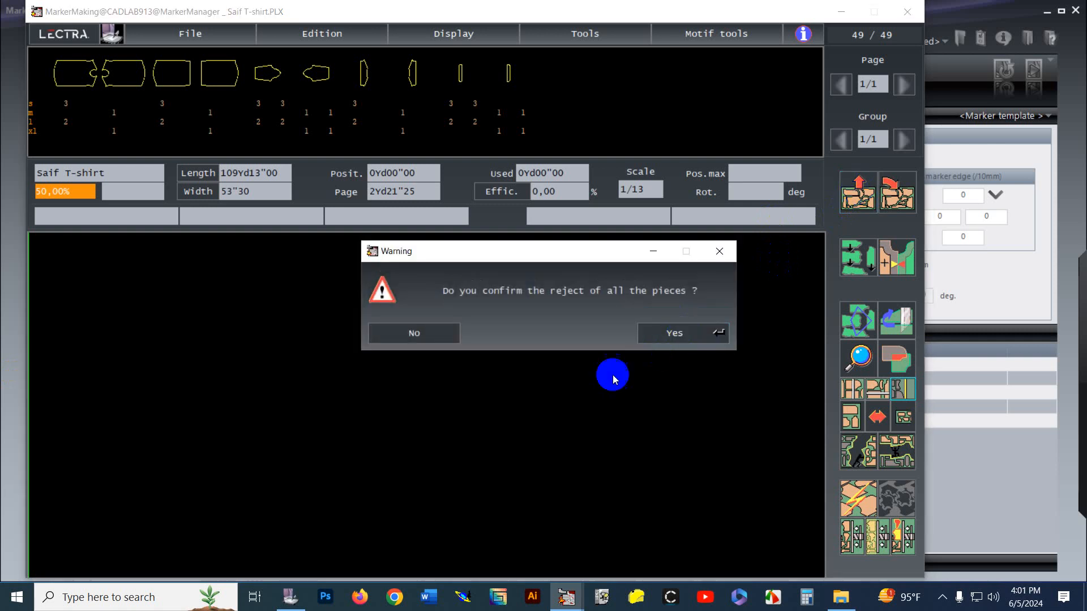
click(441, 331)
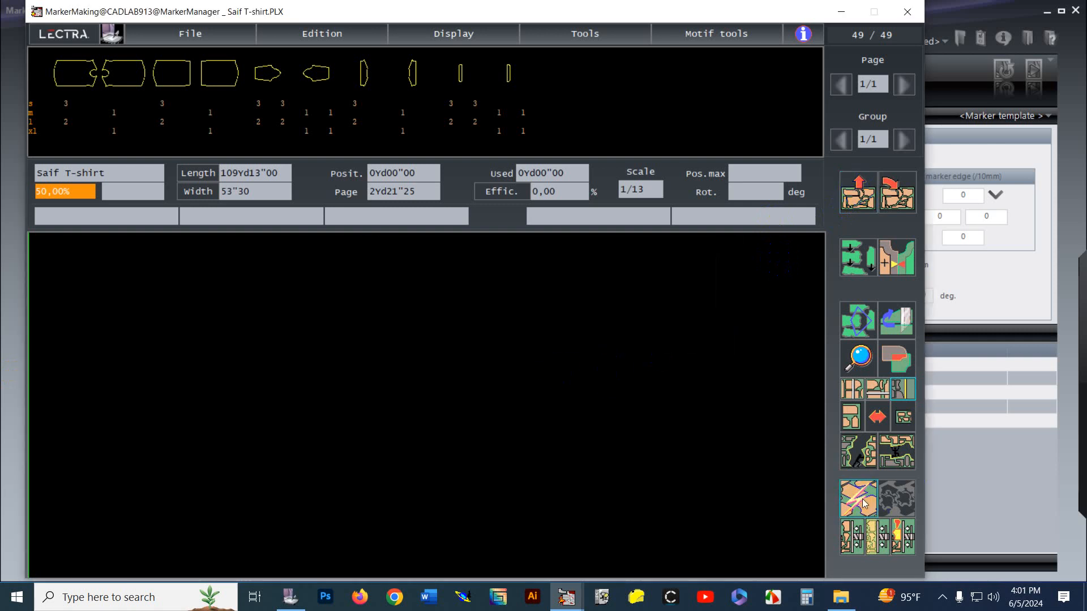
Step: Place all the pieces automatically in the marker and display the whole marker to check its efficiency
click(862, 500)
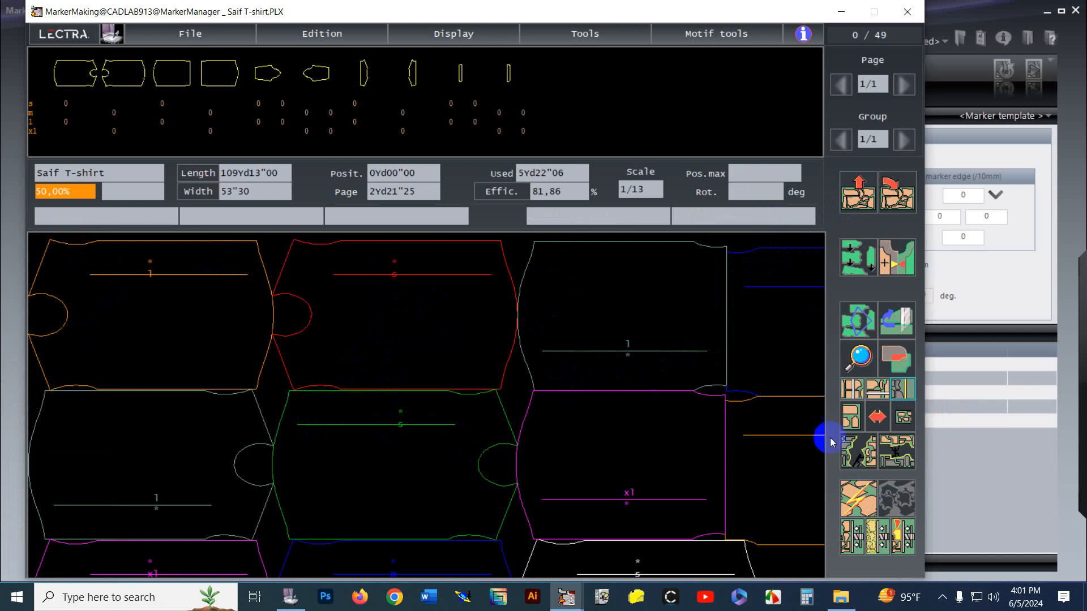
click(903, 418)
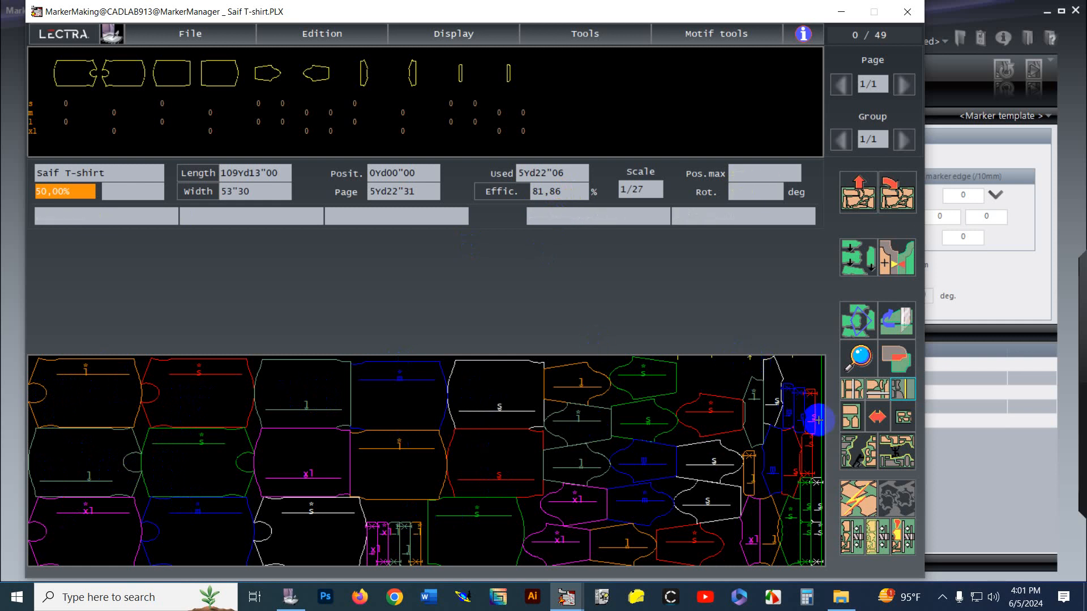
drag(537, 198, 560, 204)
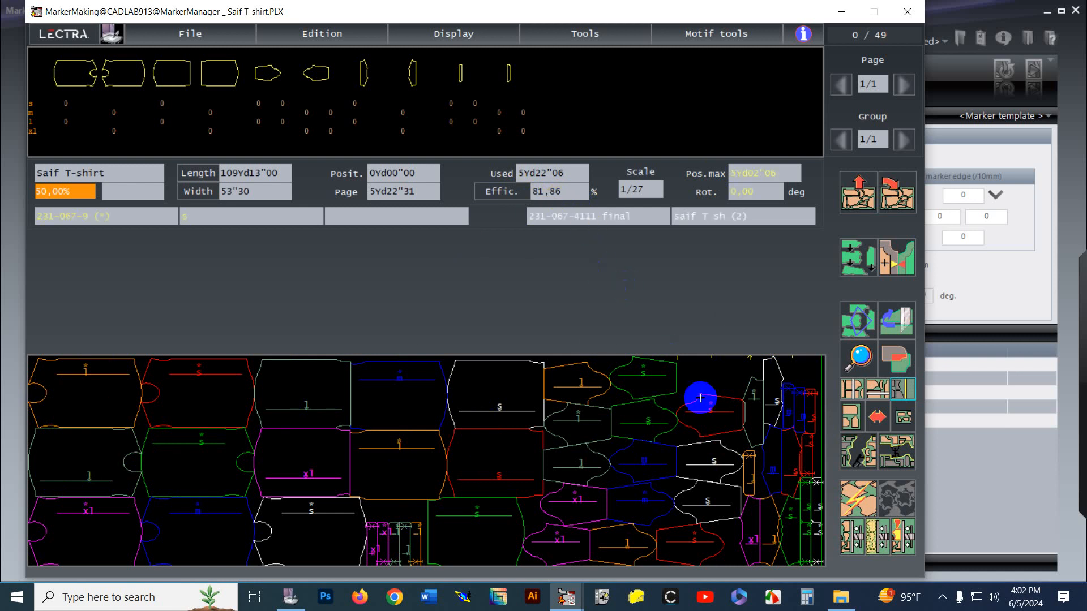
Step: Move a red size s piece 231-067-8 from the marker's end into the gap above the xl and l strips, rotated 90 degrees
mouse_move(811, 406)
mouse_down()
mouse_move(623, 392)
mouse_move(483, 354)
mouse_move(476, 393)
mouse_move(348, 330)
mouse_move(237, 310)
mouse_move(551, 335)
mouse_move(489, 445)
mouse_move(497, 512)
mouse_move(497, 441)
mouse_move(394, 534)
mouse_move(366, 512)
mouse_move(406, 508)
mouse_move(395, 498)
mouse_up()
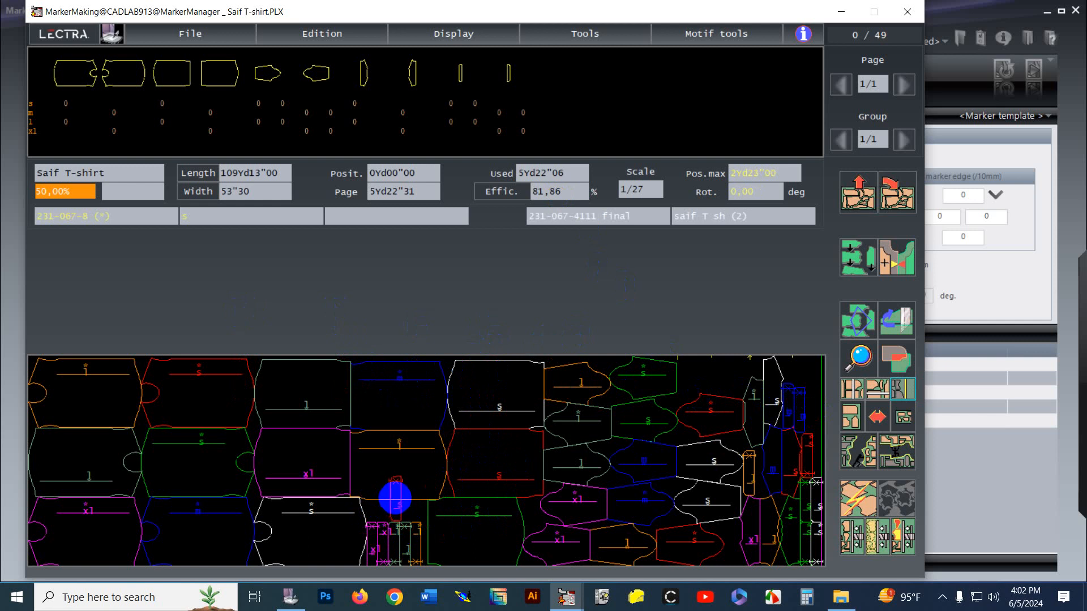
key(9)
drag(388, 507, 394, 509)
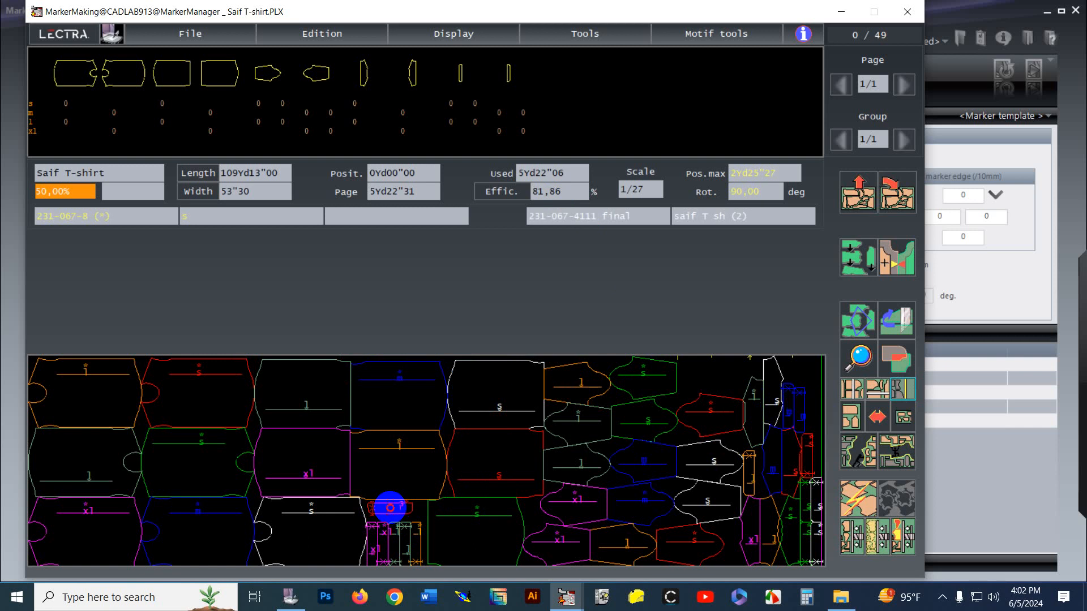
Step: Place the other red size s strip, rotated 90 degrees, at the upper edge of the marker's end and display the whole marker
mouse_move(390, 508)
mouse_down()
mouse_move(783, 427)
mouse_move(756, 434)
mouse_move(807, 449)
mouse_move(696, 367)
mouse_move(279, 393)
mouse_move(40, 374)
mouse_move(102, 368)
mouse_up()
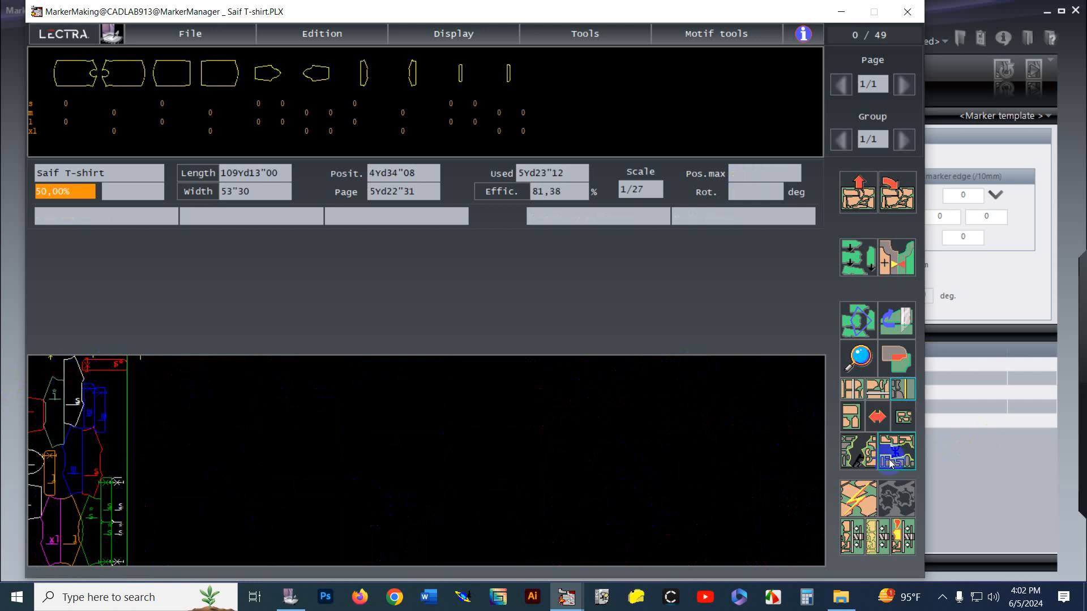
click(861, 454)
click(854, 419)
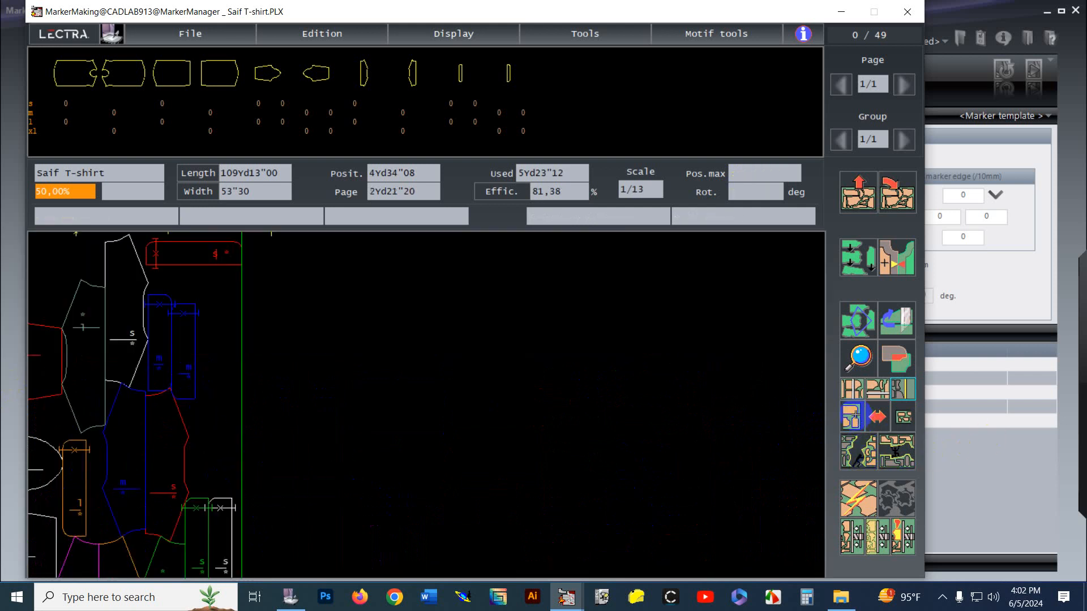
click(903, 417)
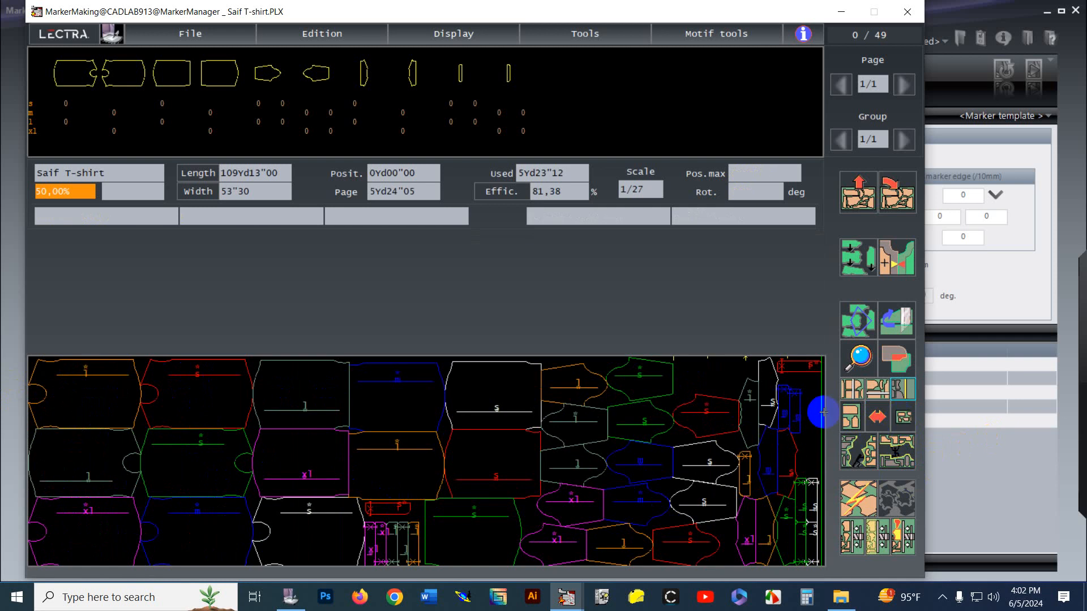
Step: Place a white and a red size s piece 231-067-8, both rotated 90 degrees, one below the other above the red size s sleeve
click(807, 466)
drag(749, 375, 713, 369)
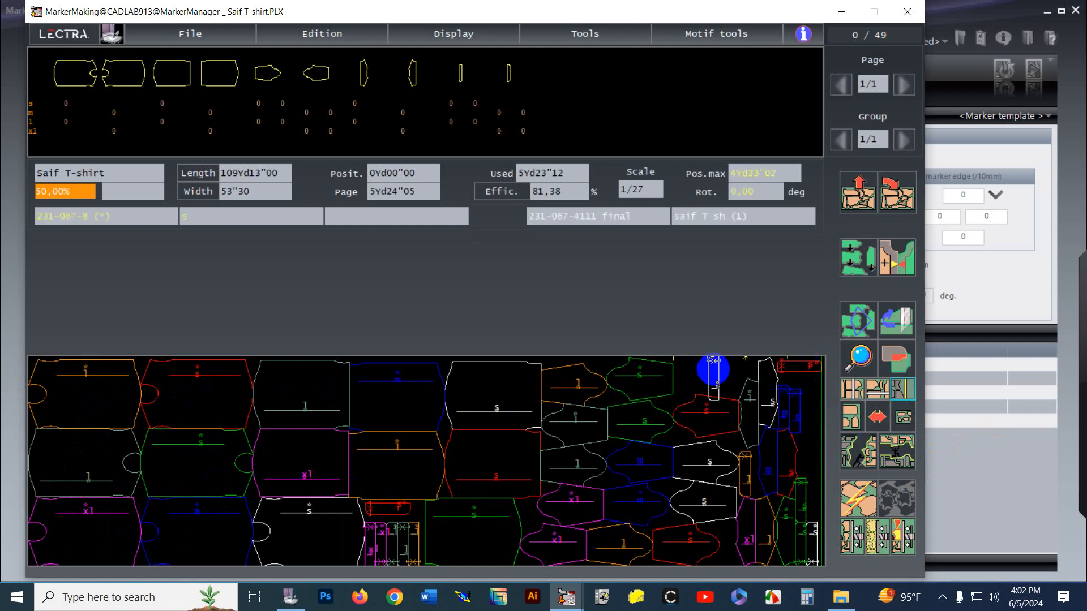
click(701, 369)
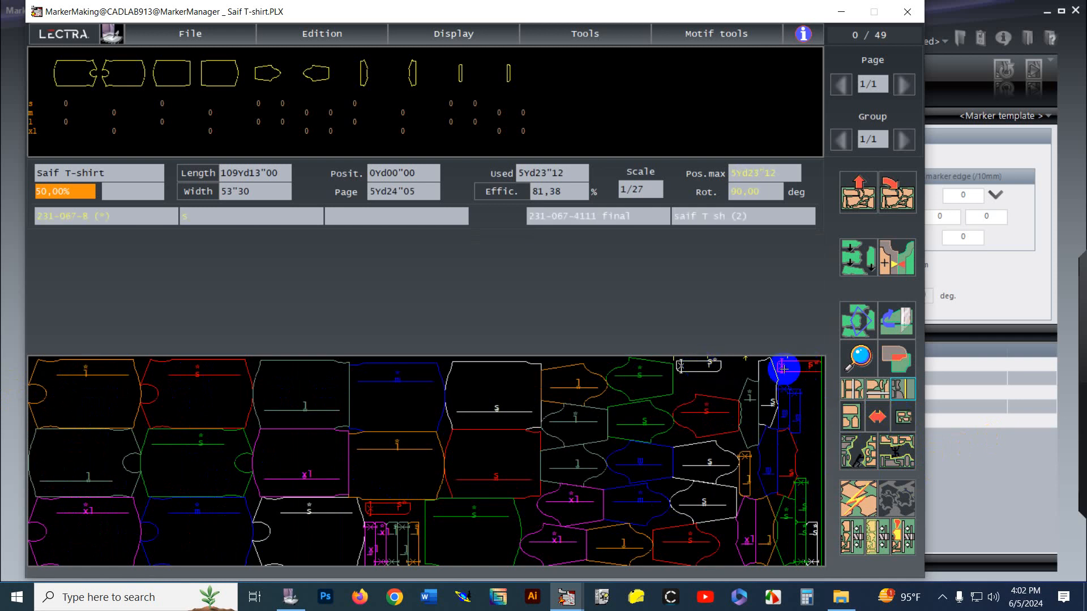
click(781, 369)
drag(775, 372, 700, 382)
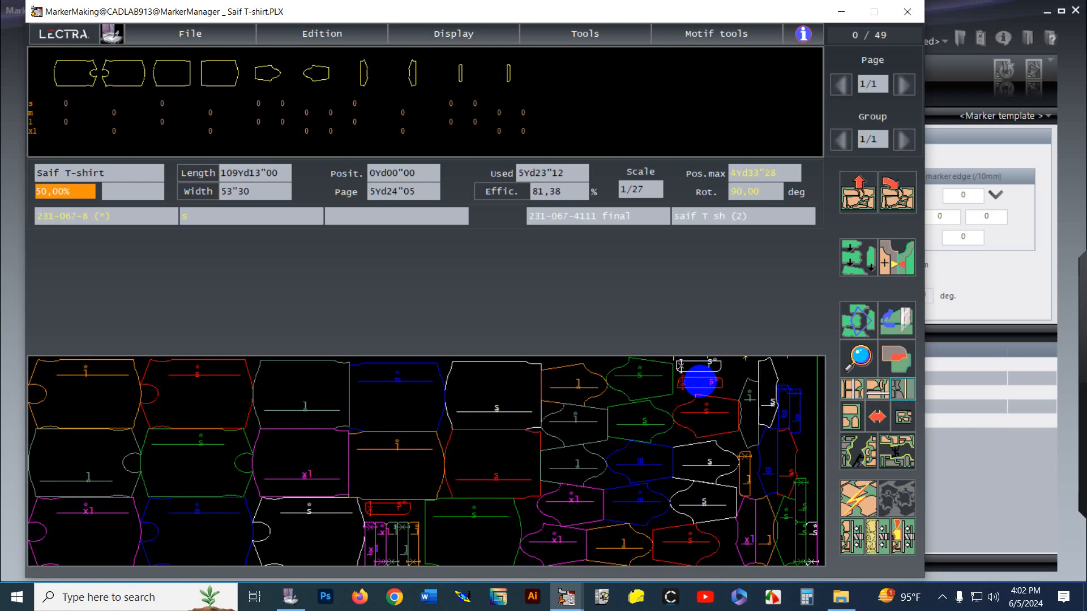
click(700, 382)
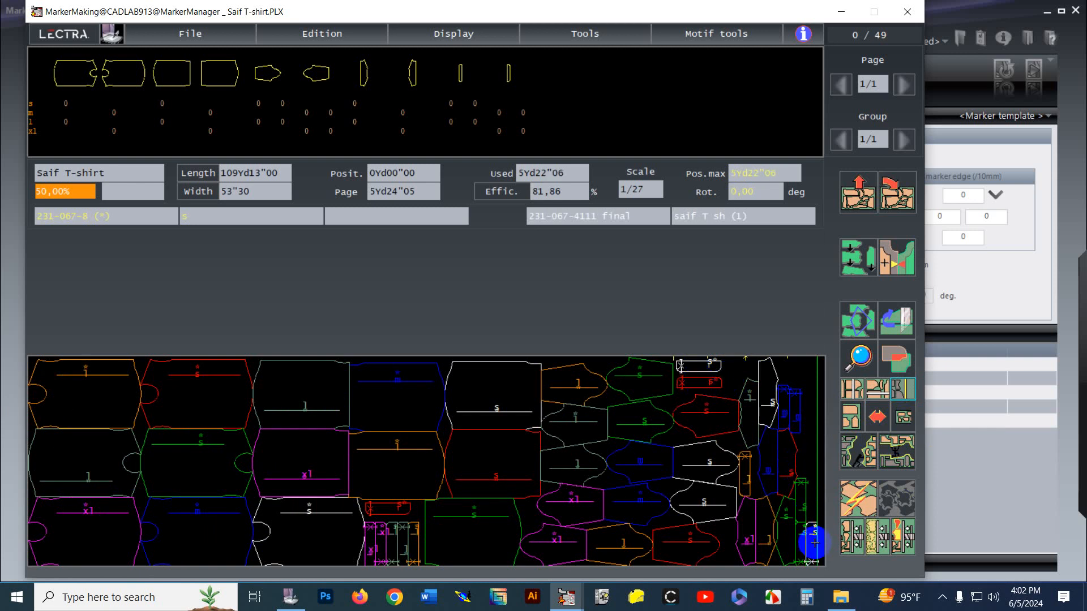
Step: Move the remaining white size s strip, rotated 180 degrees, above the green strips at the marker's end to shorten the marker
mouse_move(812, 540)
mouse_down()
mouse_move(735, 378)
mouse_move(589, 359)
mouse_move(162, 365)
mouse_move(680, 483)
mouse_move(533, 502)
mouse_move(526, 516)
mouse_move(707, 490)
mouse_move(747, 452)
mouse_move(776, 499)
mouse_move(800, 376)
mouse_move(803, 453)
mouse_up()
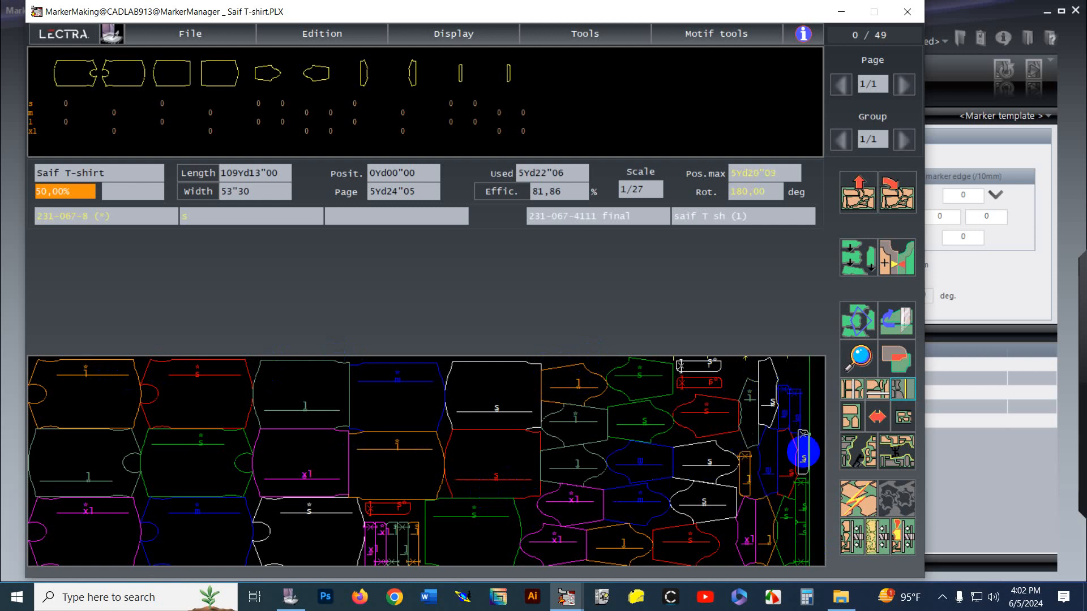
click(519, 310)
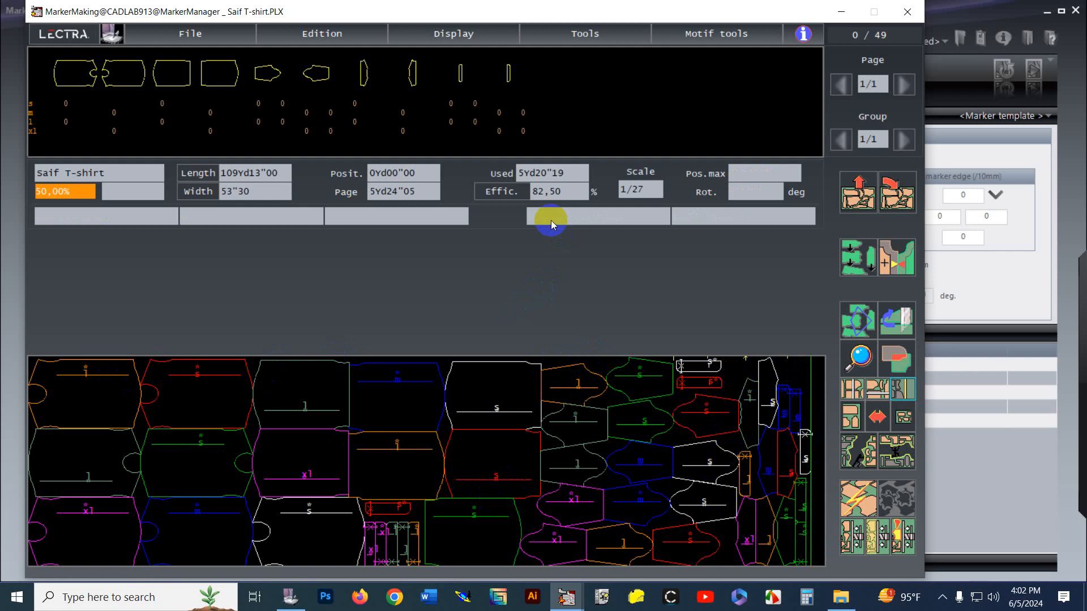
click(792, 474)
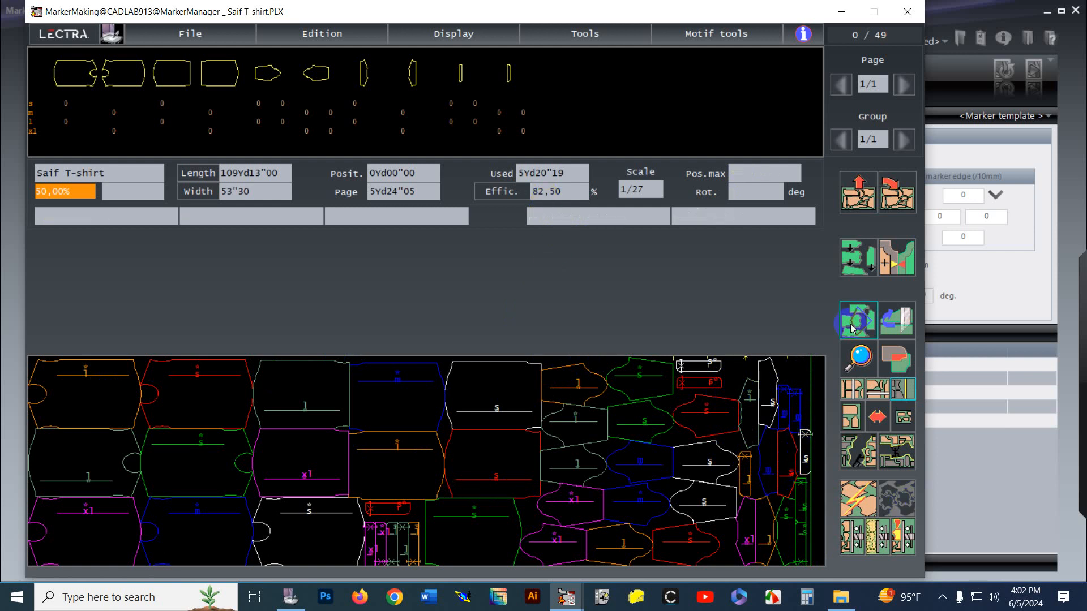
Step: Reject all placed pieces from the marker and confirm the rejection
click(614, 311)
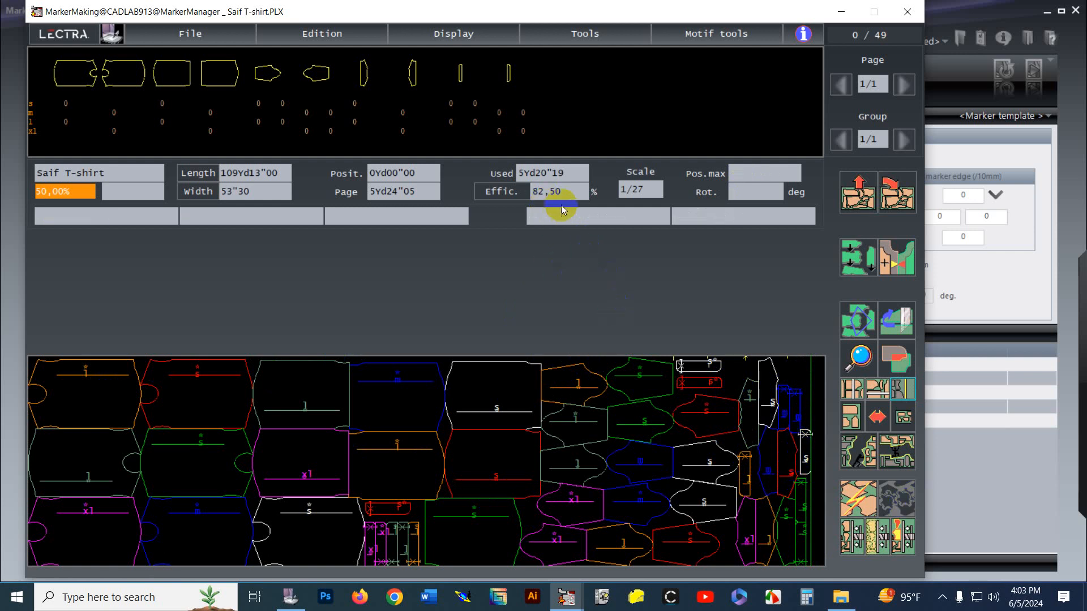
click(537, 198)
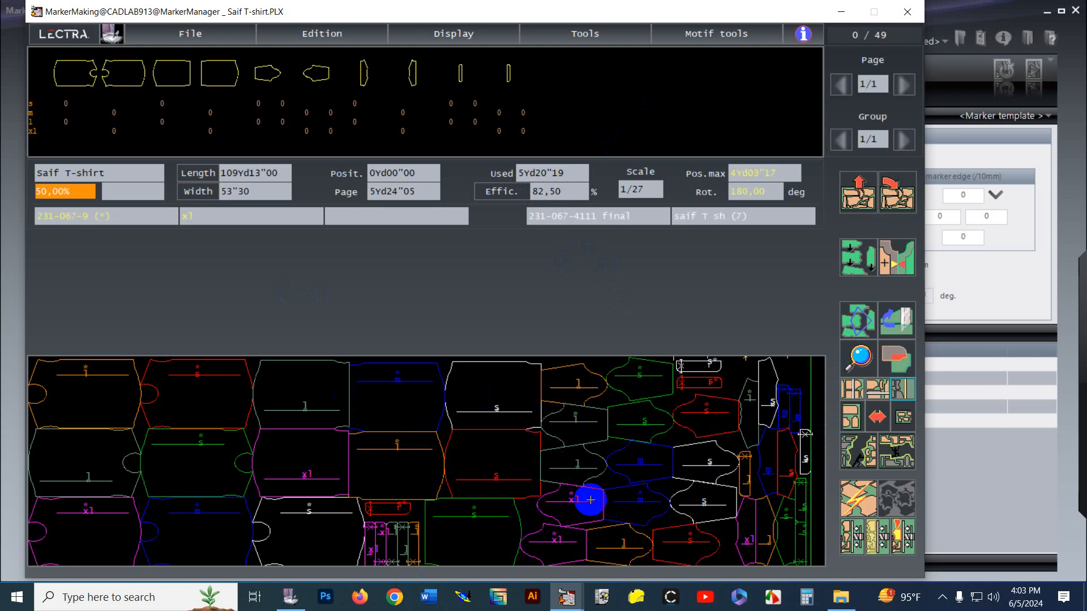
click(860, 192)
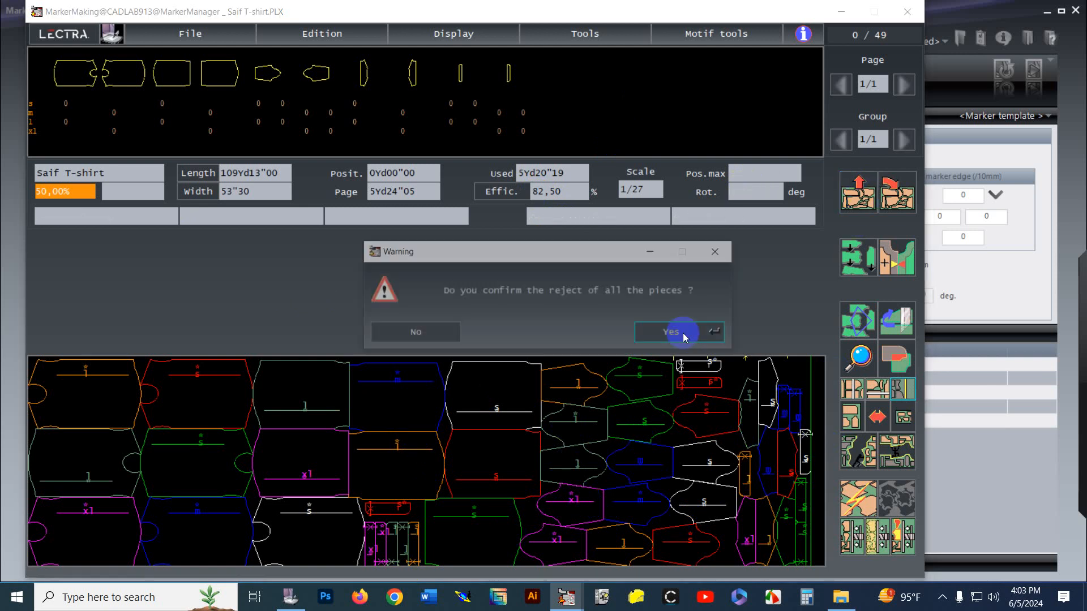
click(650, 334)
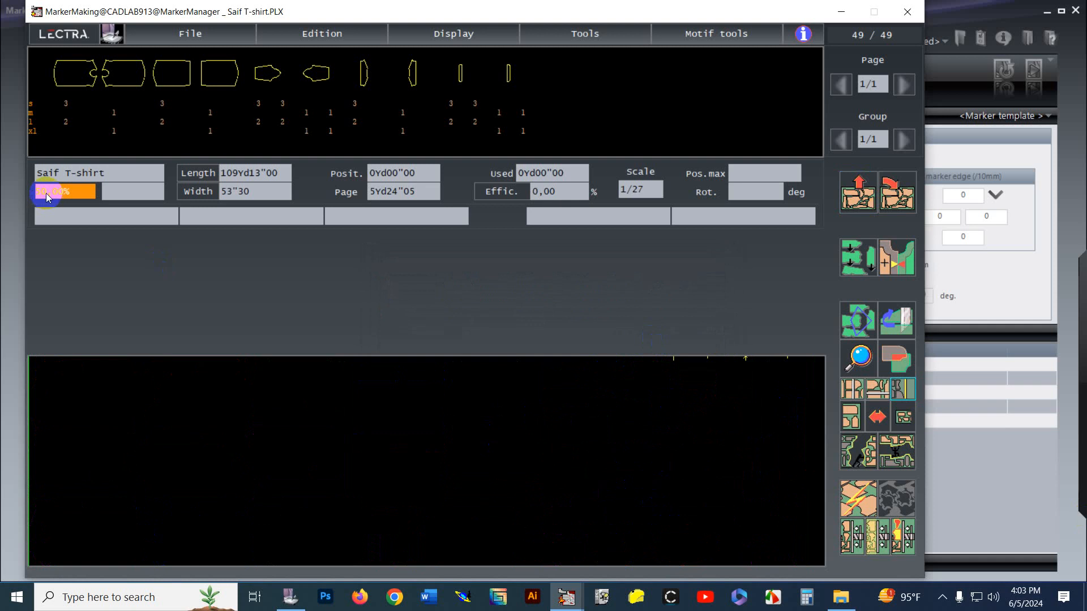
Step: Place two size s and two size l pieces 231-067-6, plus one s and one m body piece 231-067-7, at the marker's start
click(66, 103)
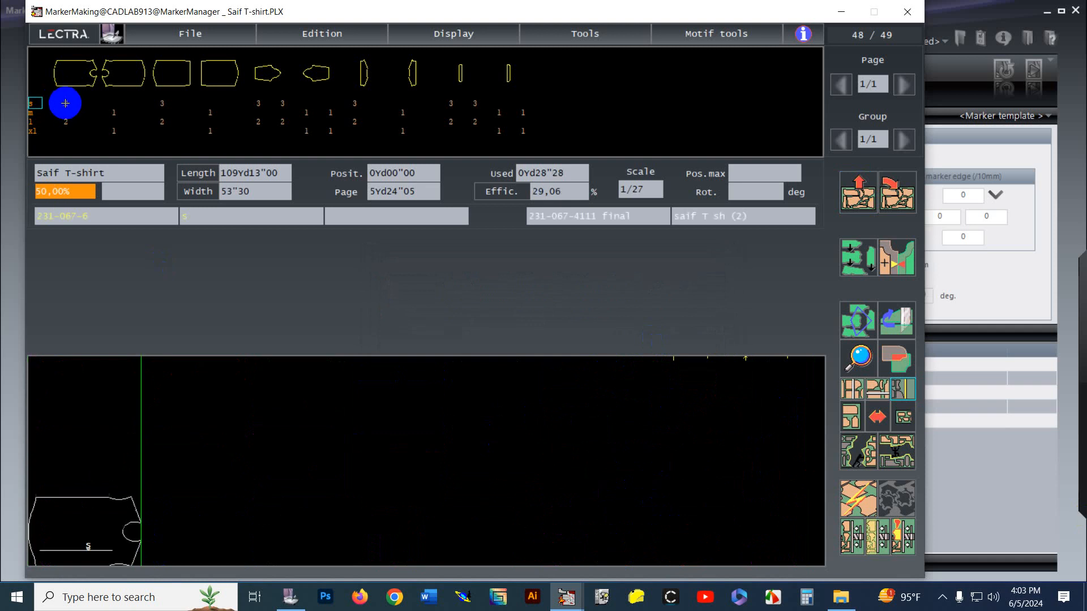
click(65, 104)
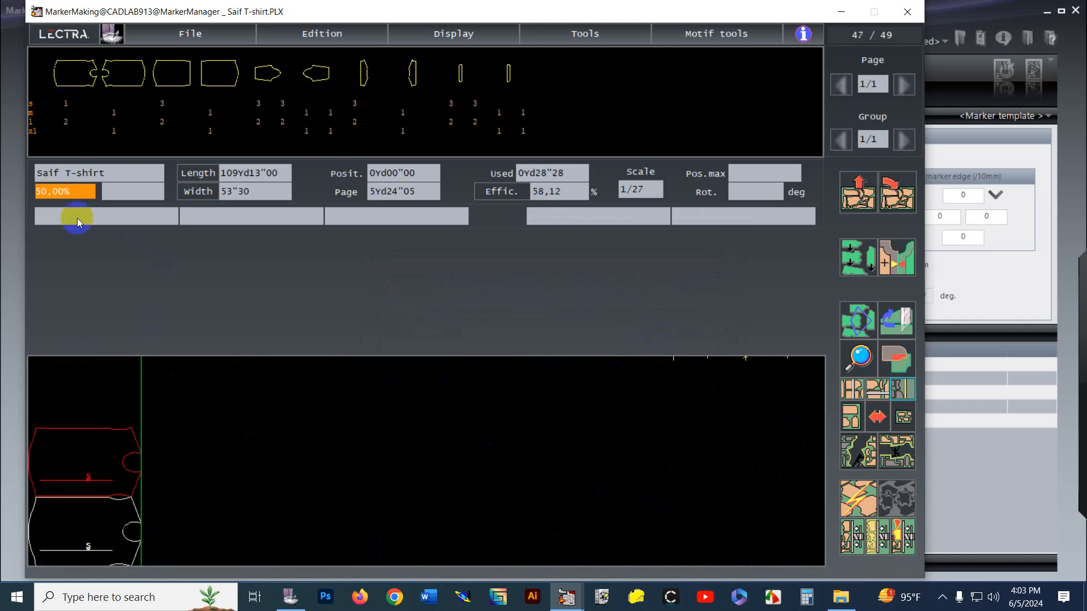
click(65, 122)
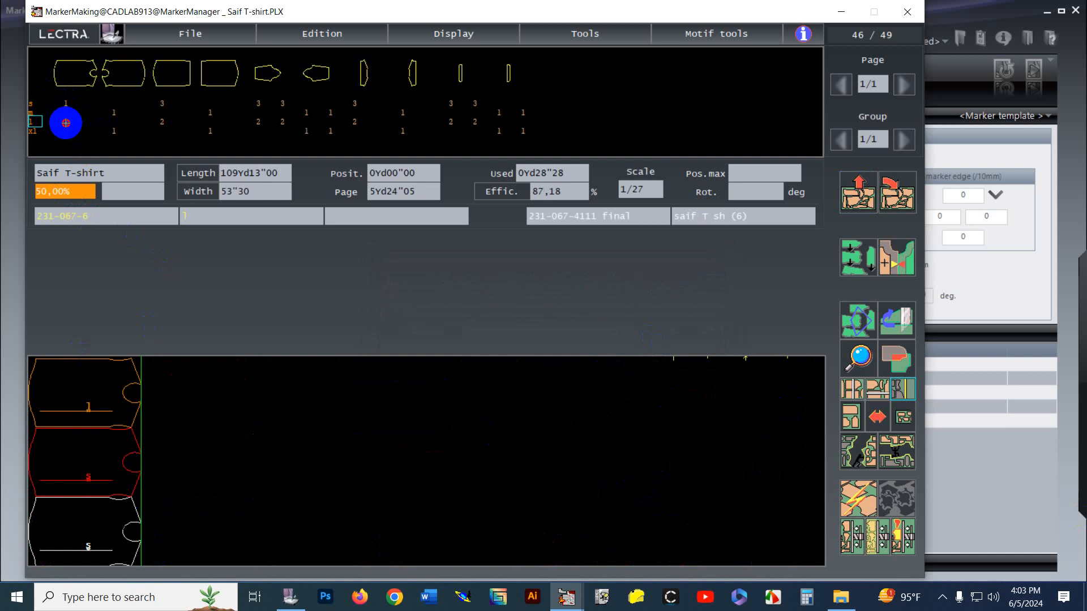
click(66, 123)
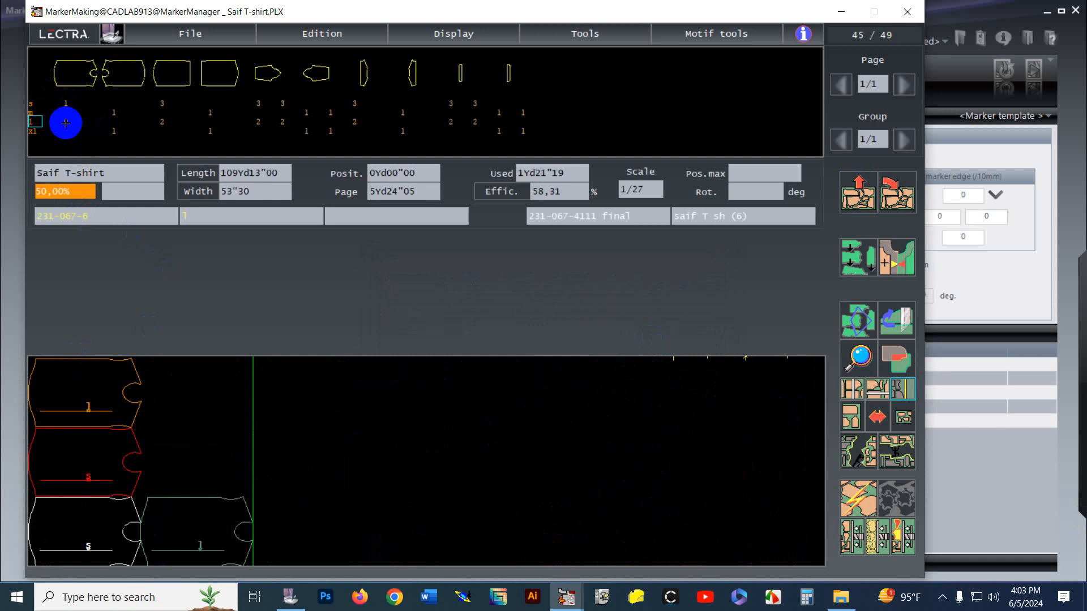
click(163, 103)
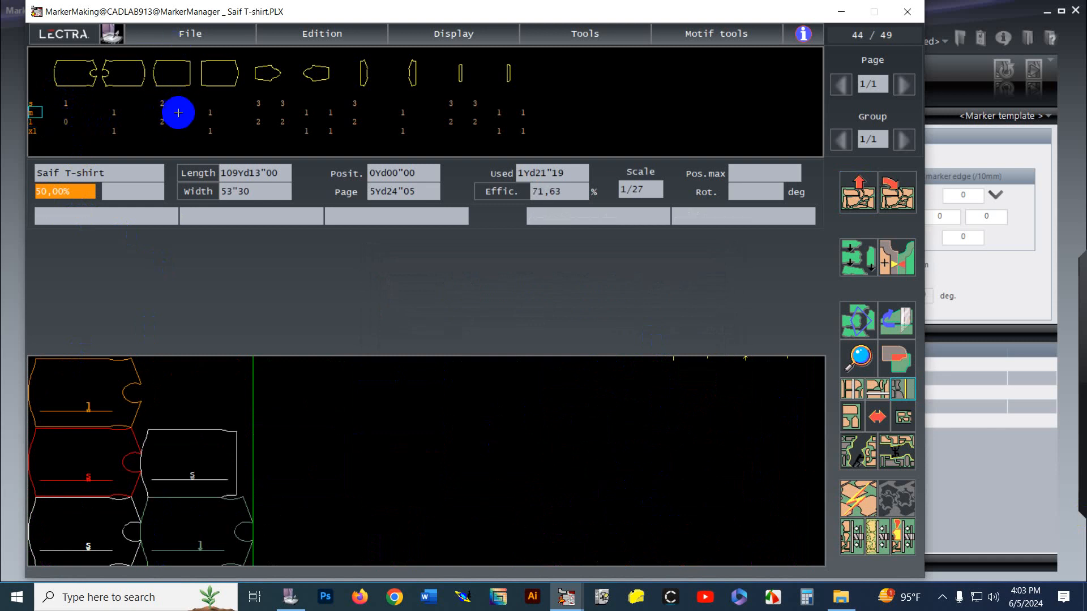
click(210, 113)
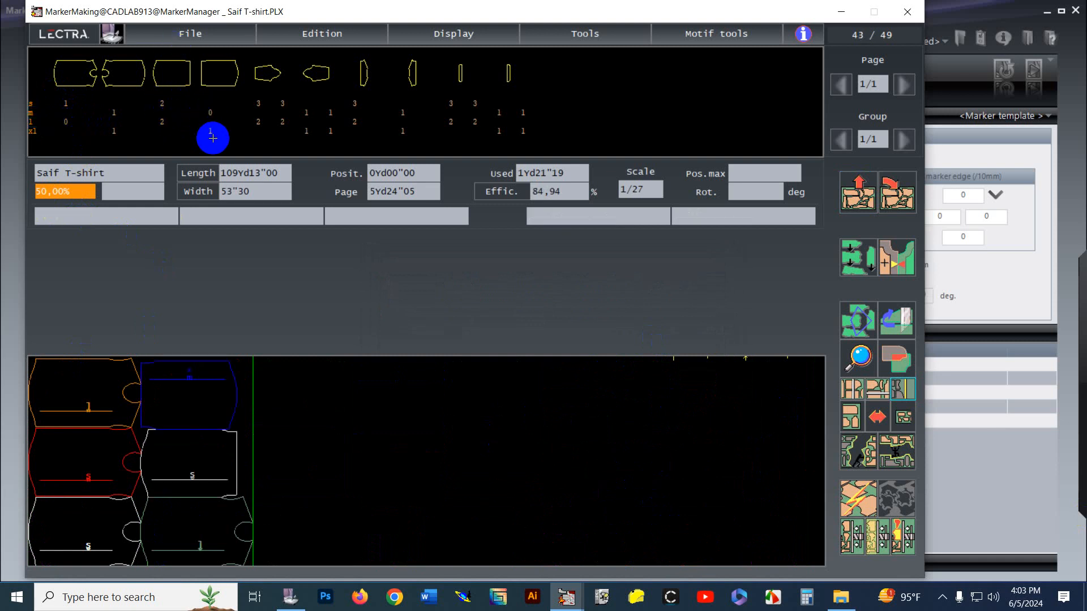
Step: Place two size m strips and one size xl strip beside the s and m body pieces at the marker's end
click(523, 112)
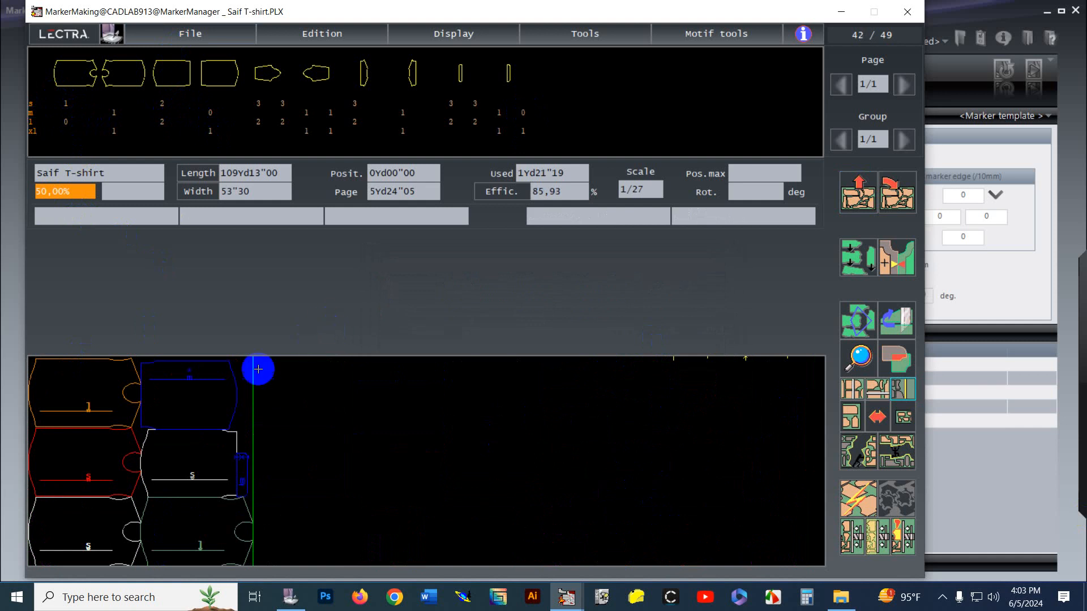
click(498, 113)
click(498, 132)
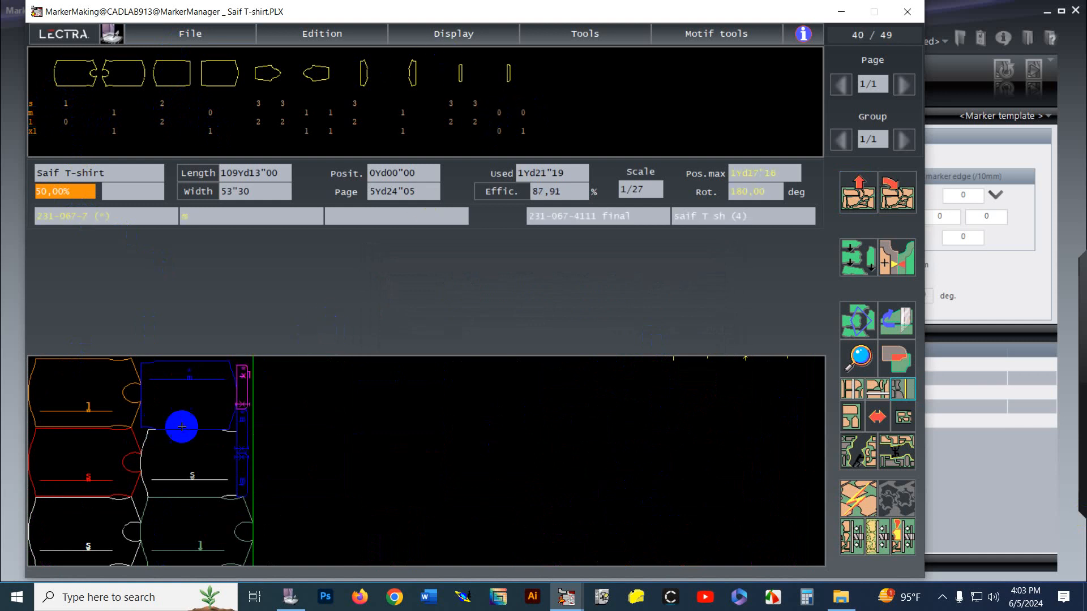
Step: Move the xl strip, rotated -90 degrees, into the neck of the lower size l piece and shift the upper m strip slightly outward
click(244, 400)
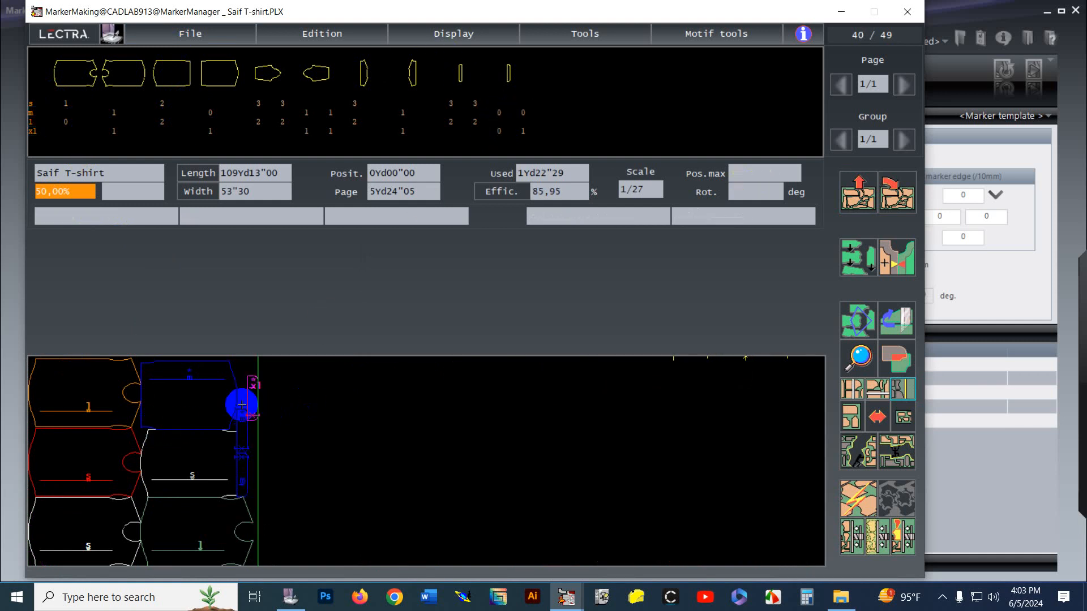
drag(248, 399, 262, 531)
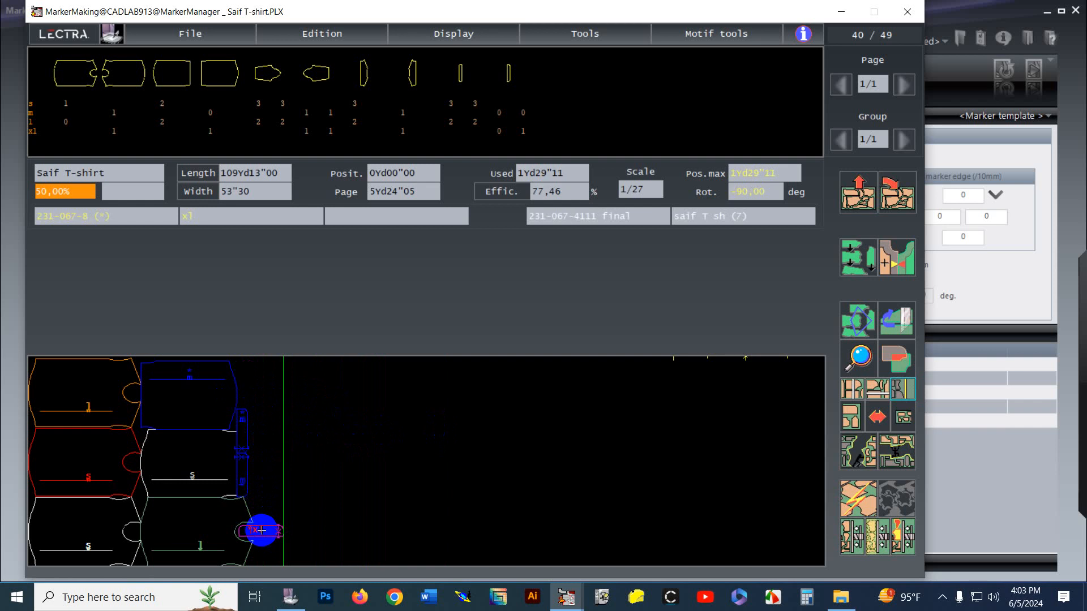
mouse_move(245, 422)
mouse_down()
mouse_move(274, 519)
mouse_move(253, 425)
mouse_up()
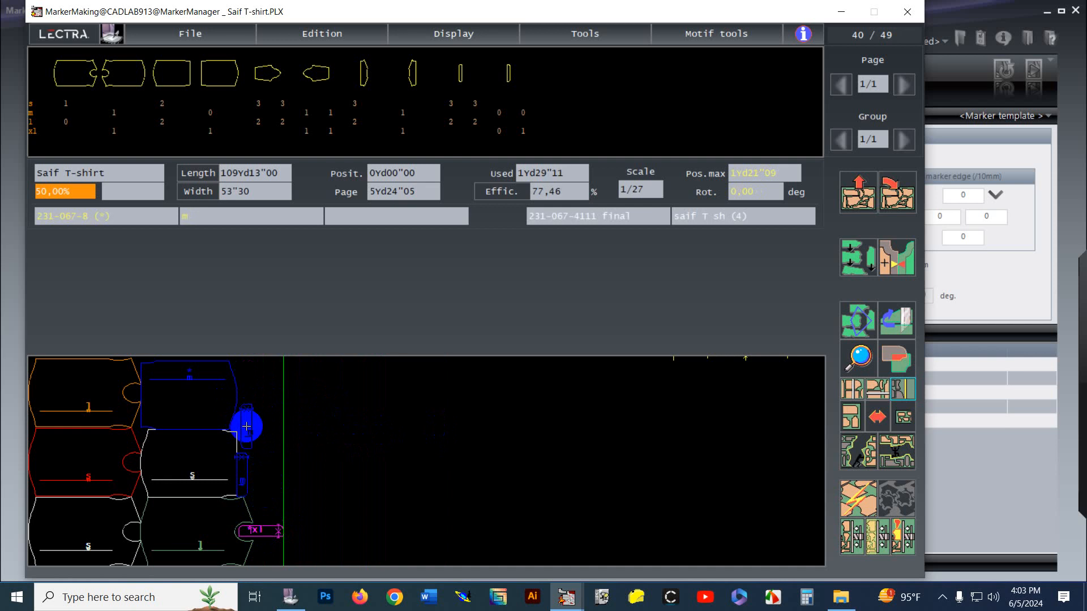
drag(246, 426, 246, 426)
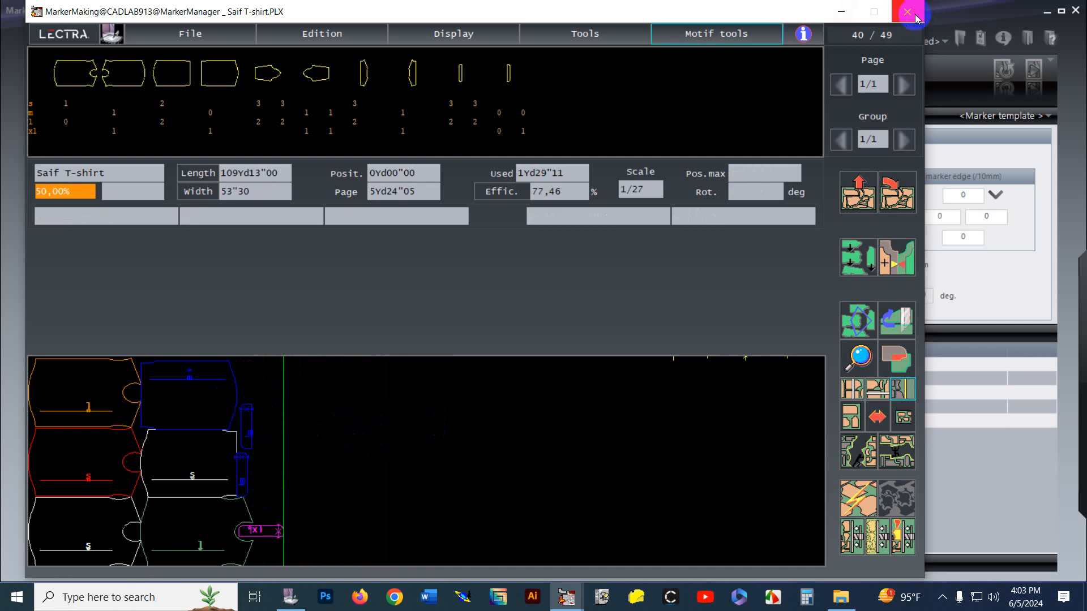
Step: Reject all placed pieces again and bring back the earlier complete marker layout
click(858, 185)
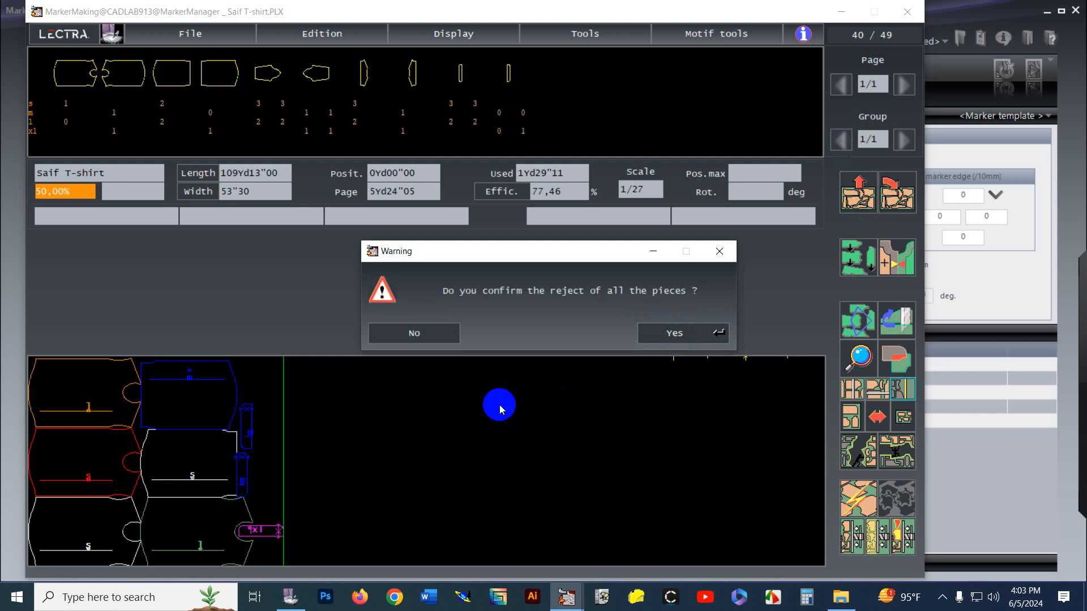
click(644, 338)
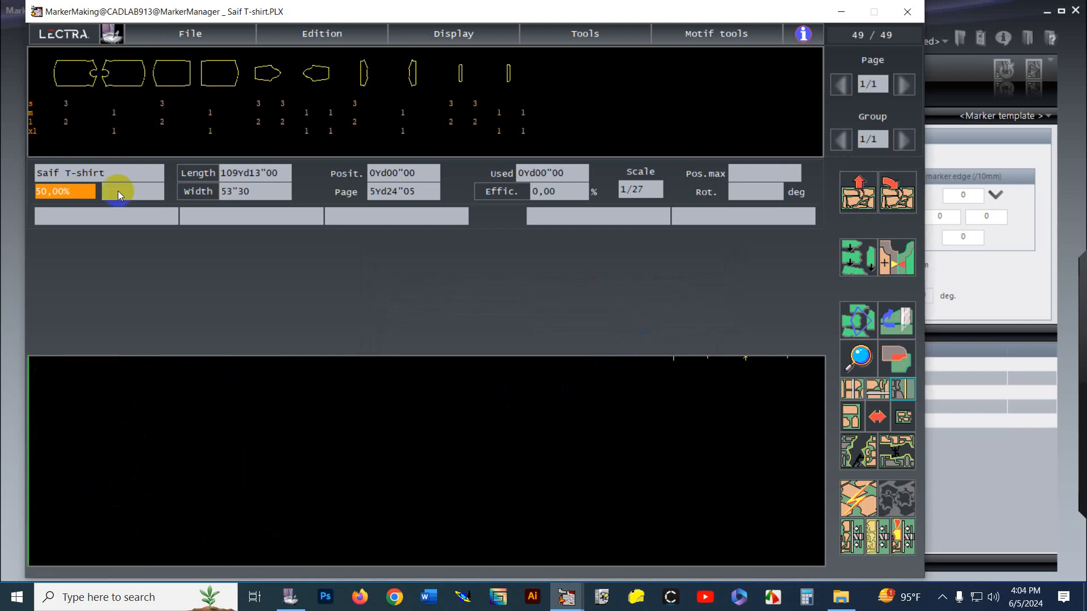
click(849, 390)
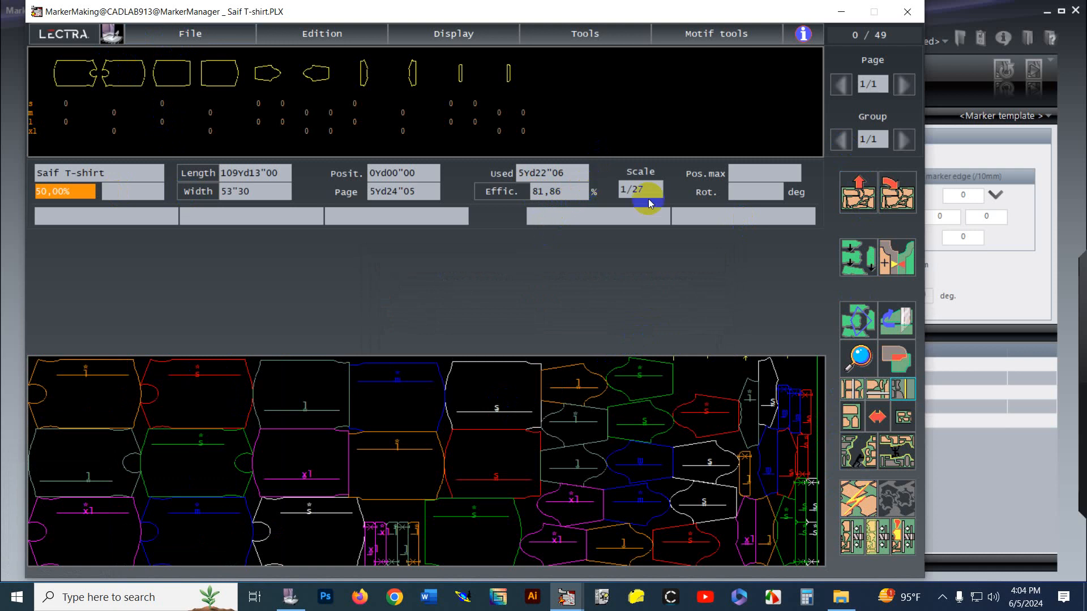
Step: Save the completed Saif T-shirt marker, accepting the marker quality check before saving
click(221, 36)
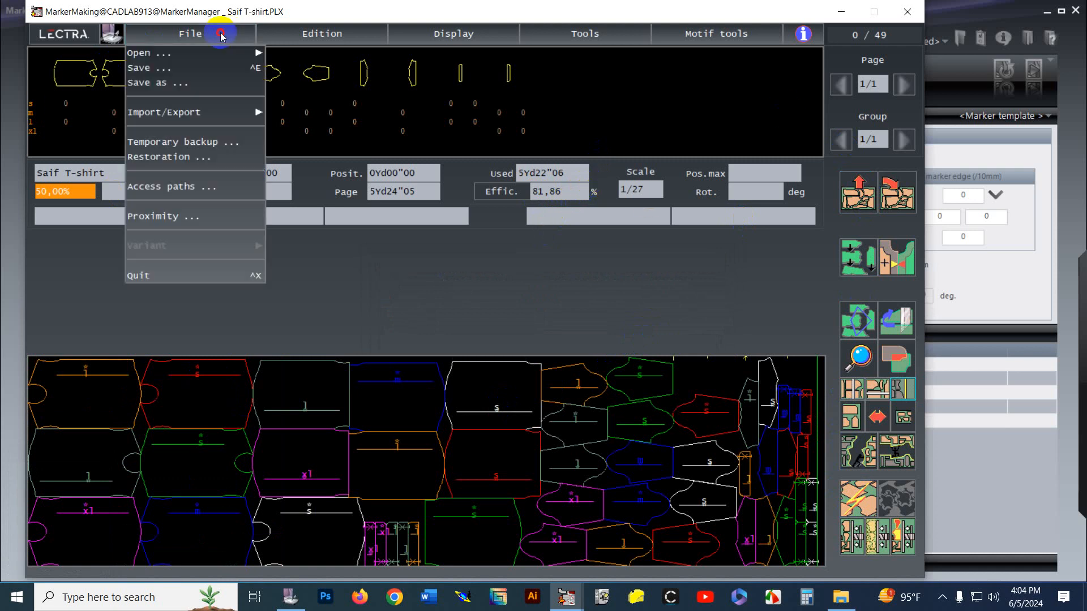
click(174, 67)
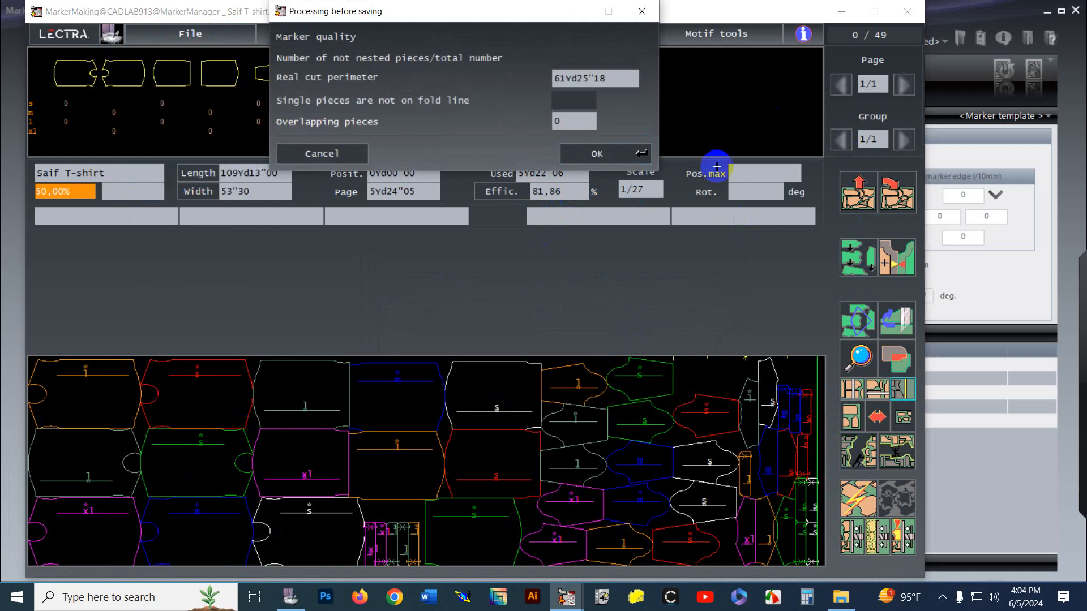
click(609, 154)
click(705, 334)
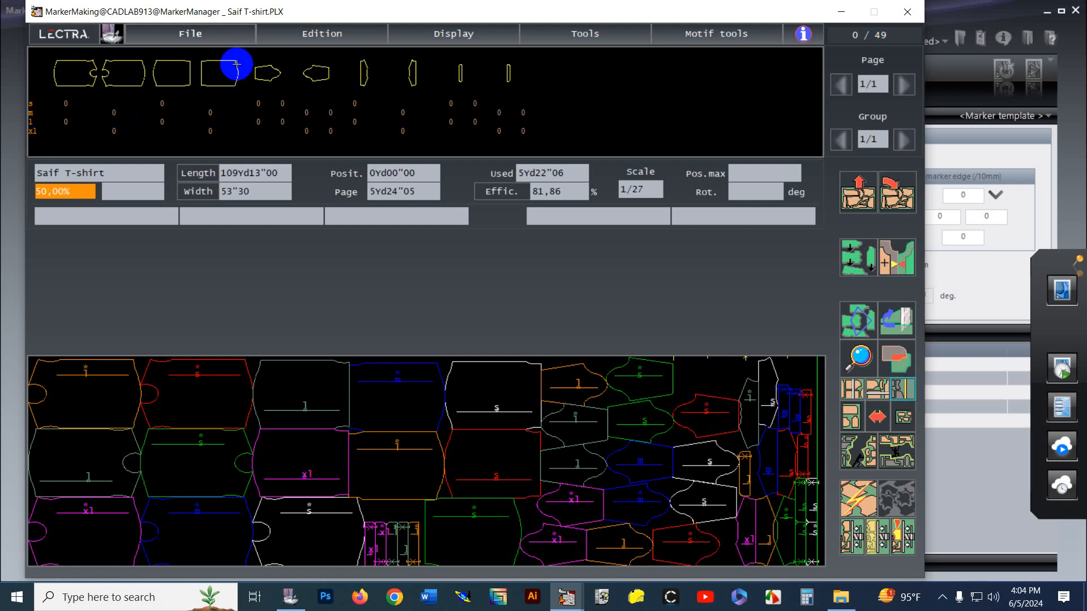
click(1063, 411)
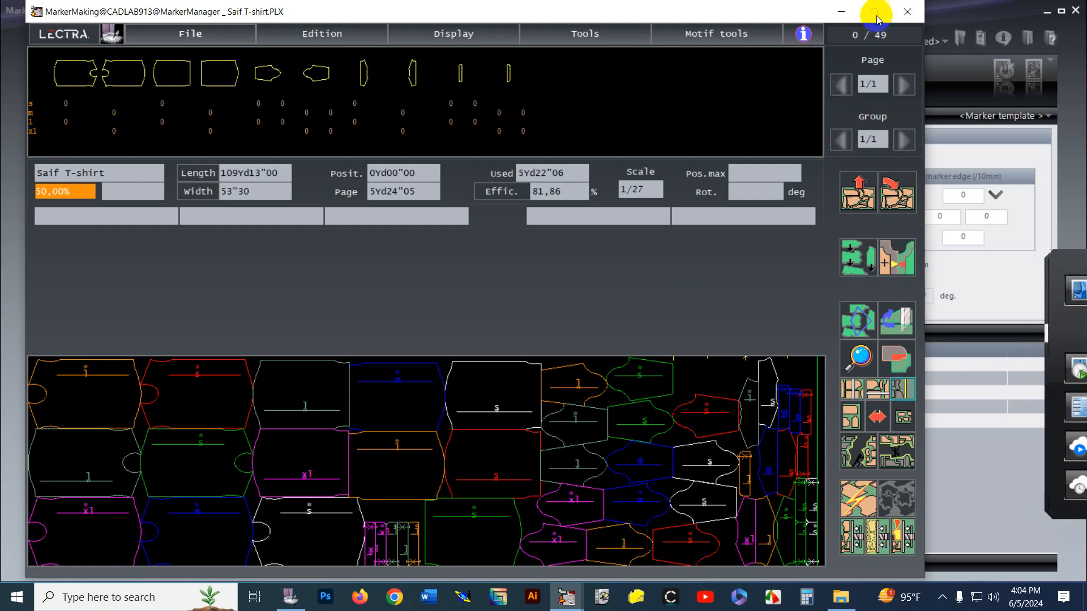
Step: Plot the marker with the plotter configured as Marker PDF and save the output as Saif T-shirt.pdf in the Documents folder
click(334, 33)
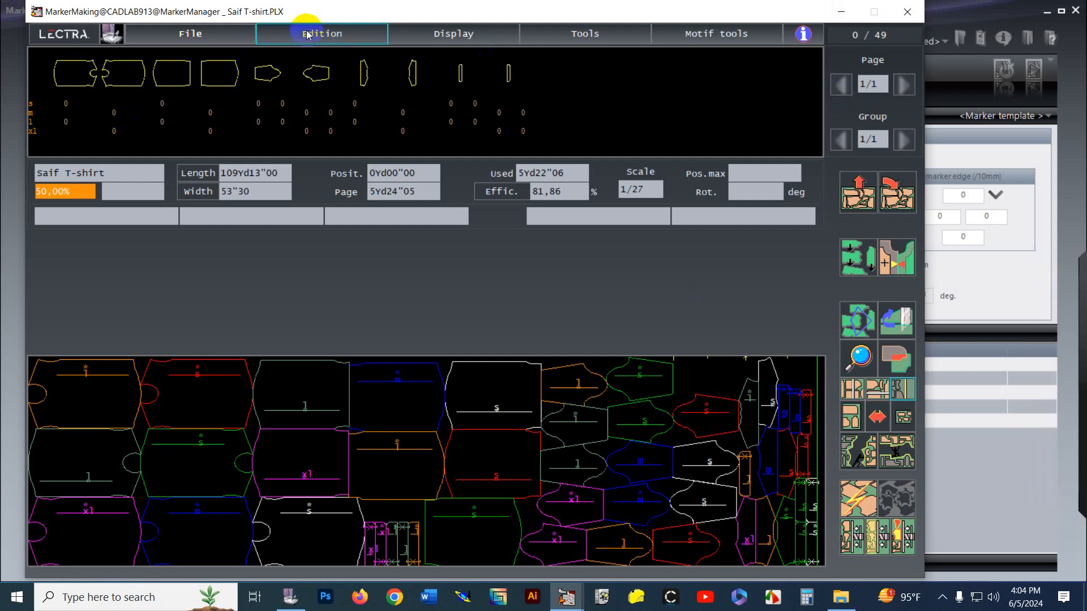
click(338, 35)
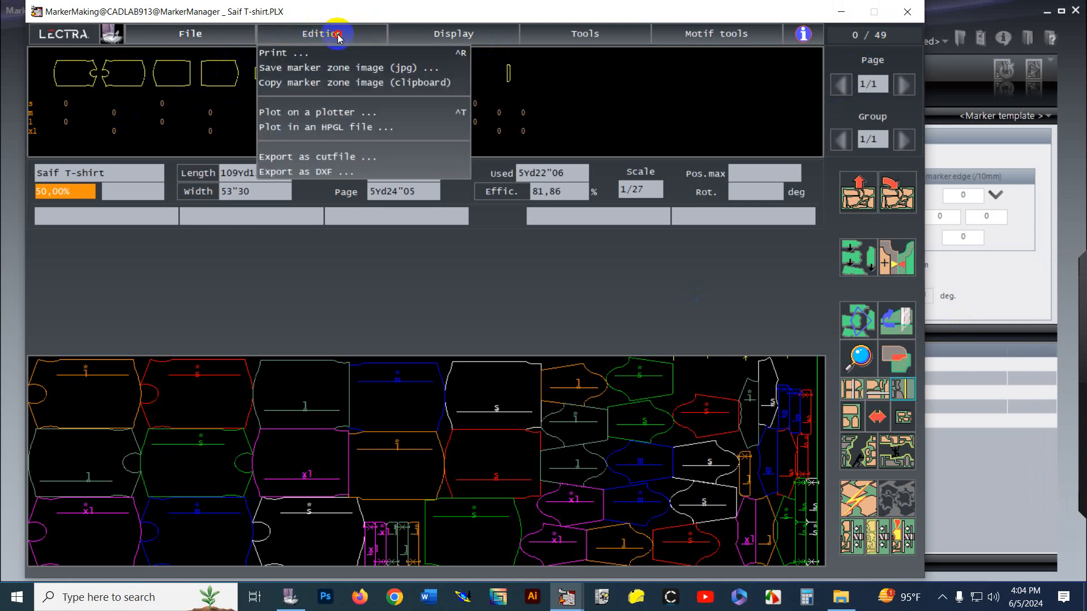
click(332, 113)
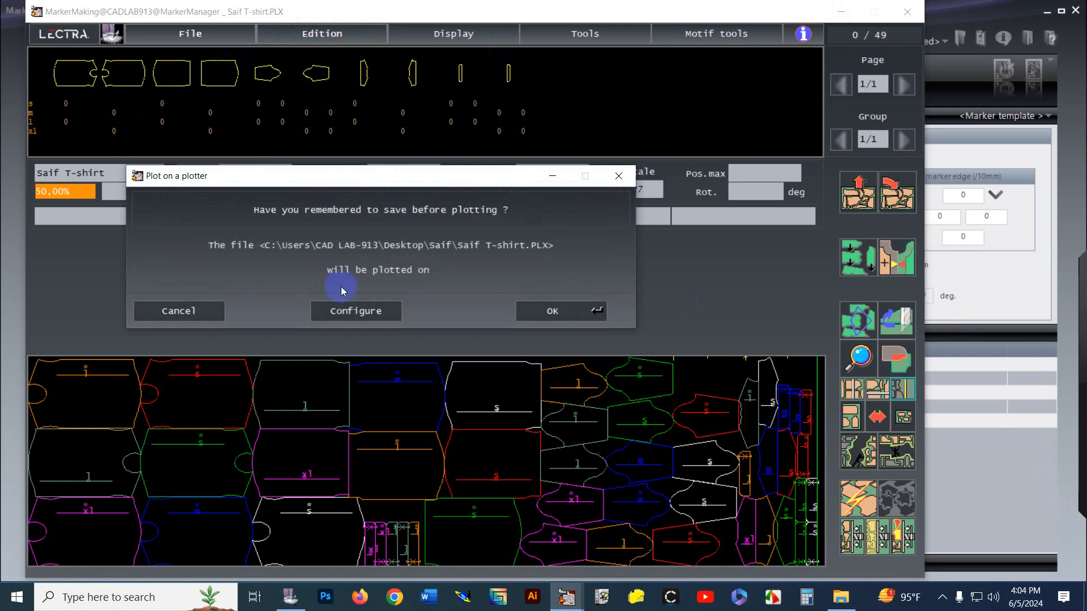
click(342, 318)
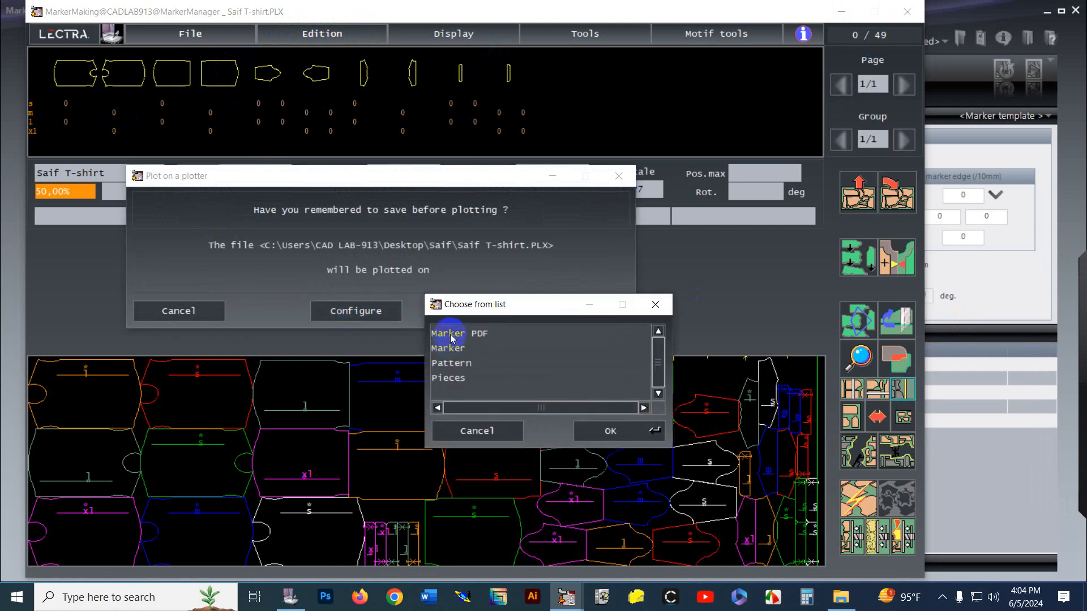
click(437, 351)
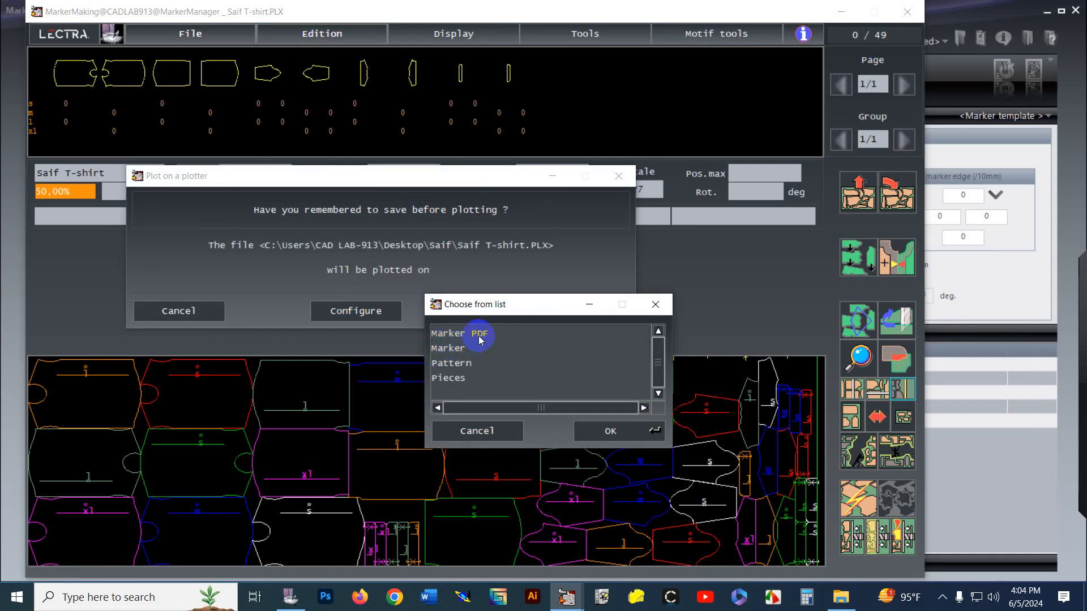
click(479, 334)
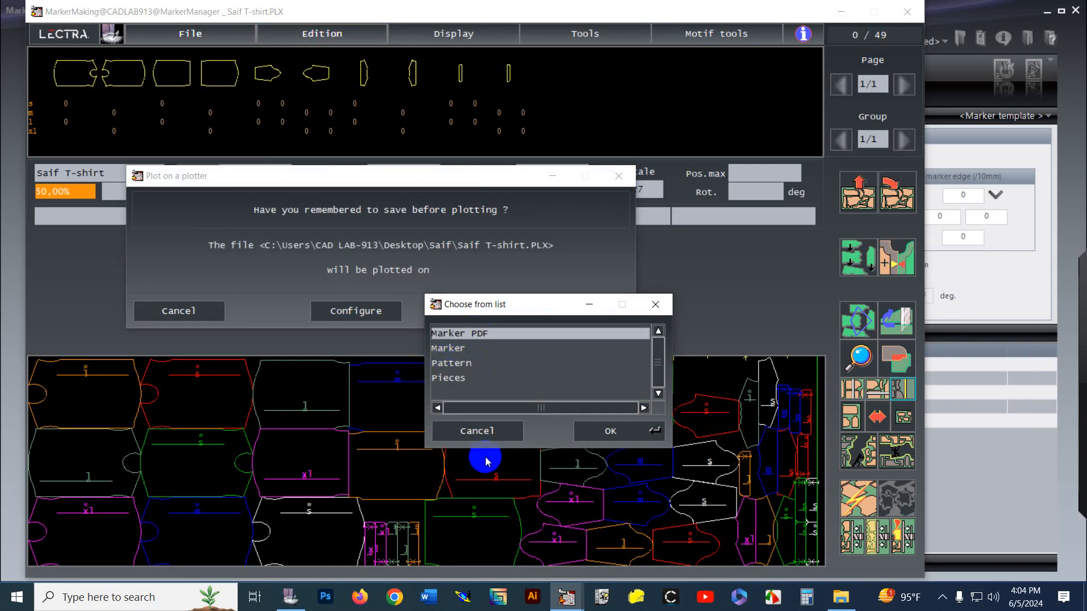
click(614, 433)
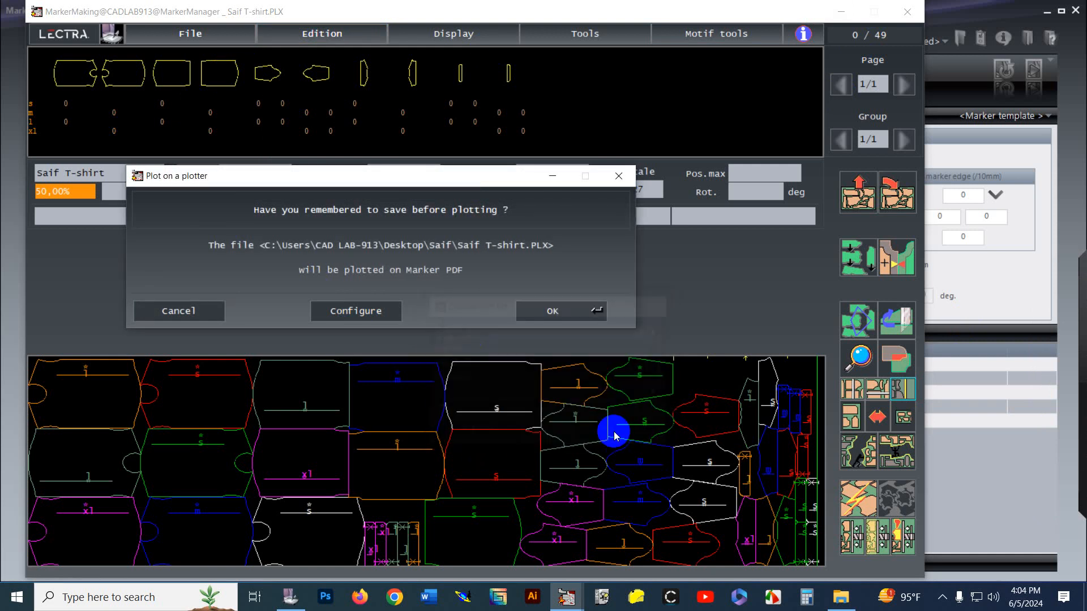
click(537, 312)
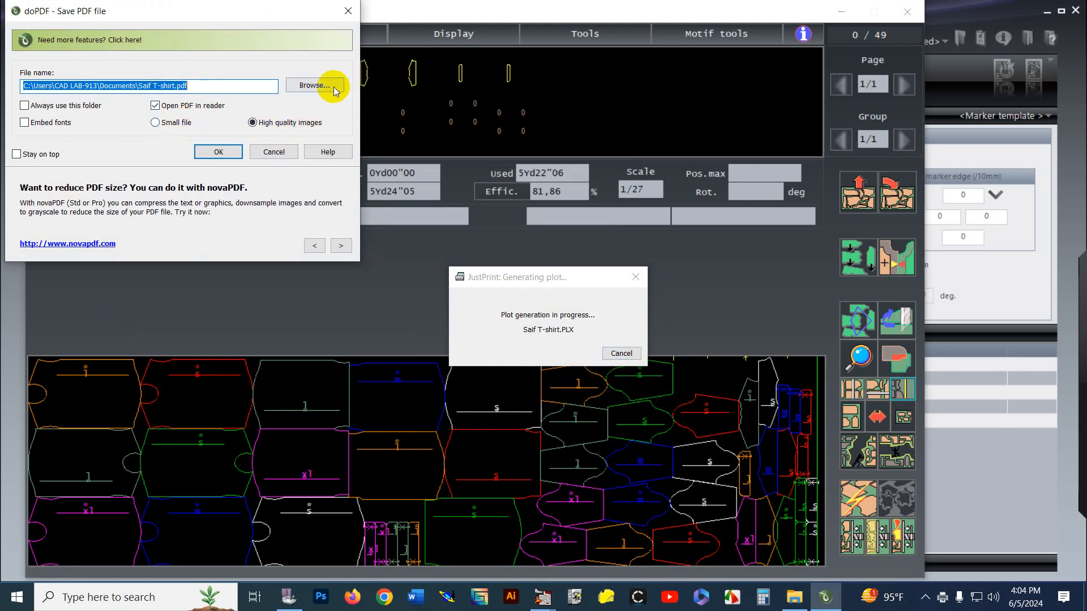
click(215, 152)
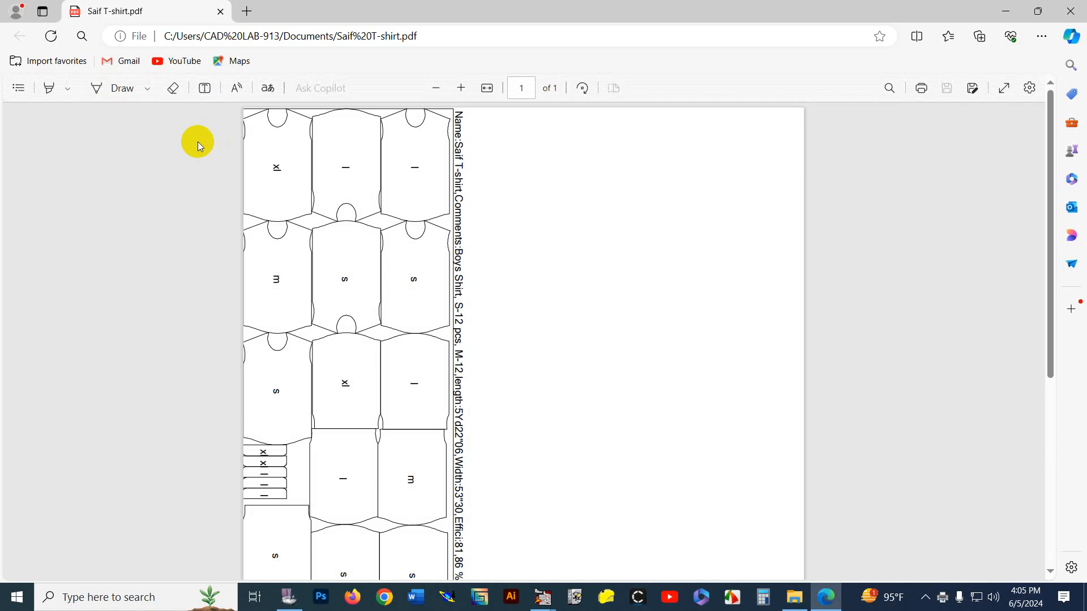
Step: Examine the plotted pieces and the marker information line along the layout's edge in the PDF
scroll(381, 281, down, 5)
scroll(390, 317, up, 5)
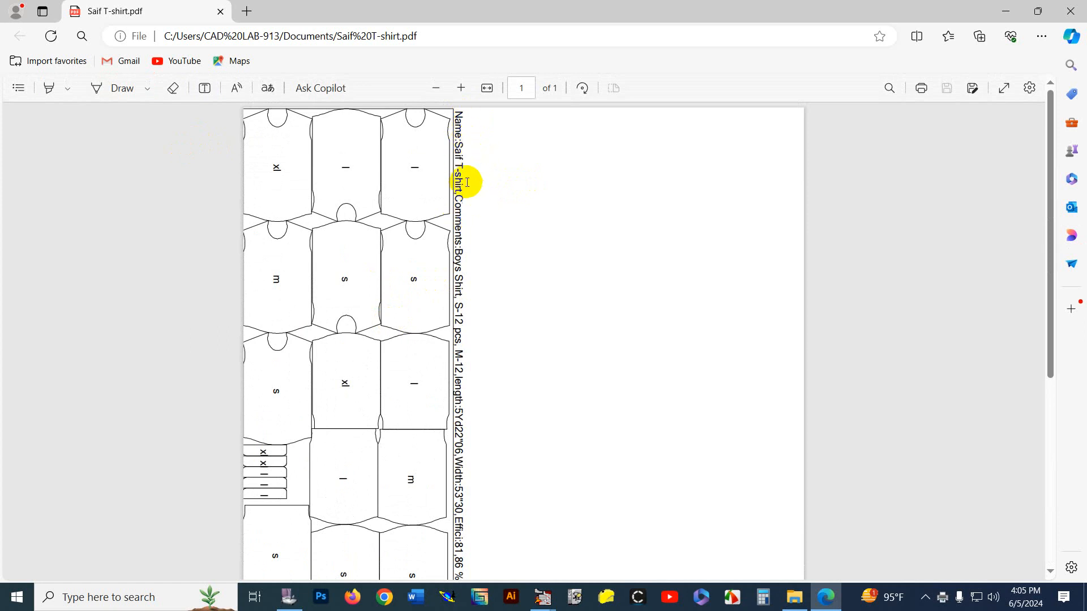
scroll(467, 249, down, 2)
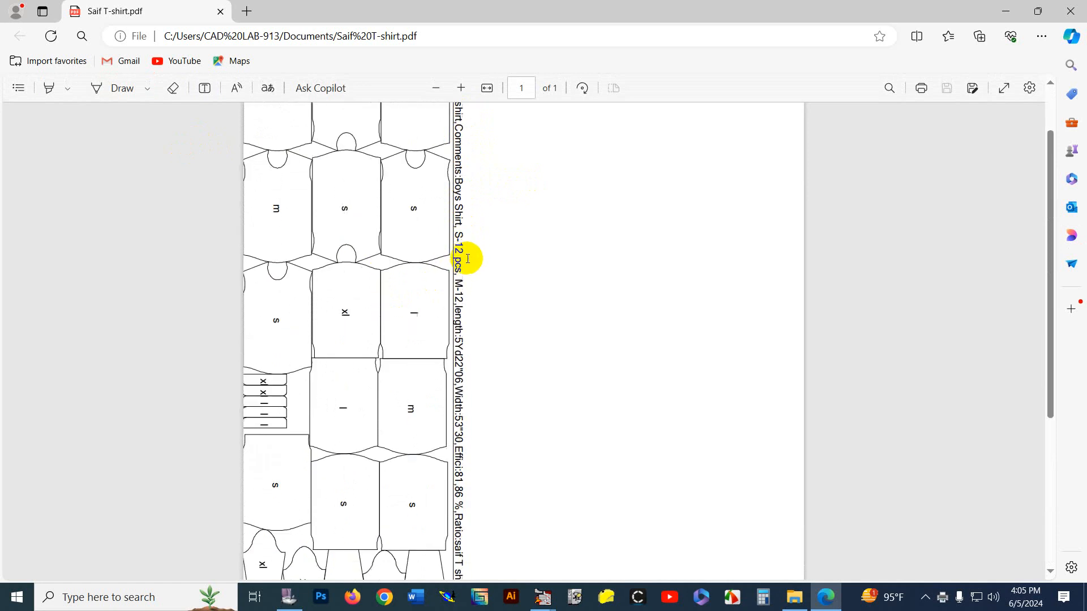
scroll(469, 255, down, 1)
scroll(466, 272, down, 2)
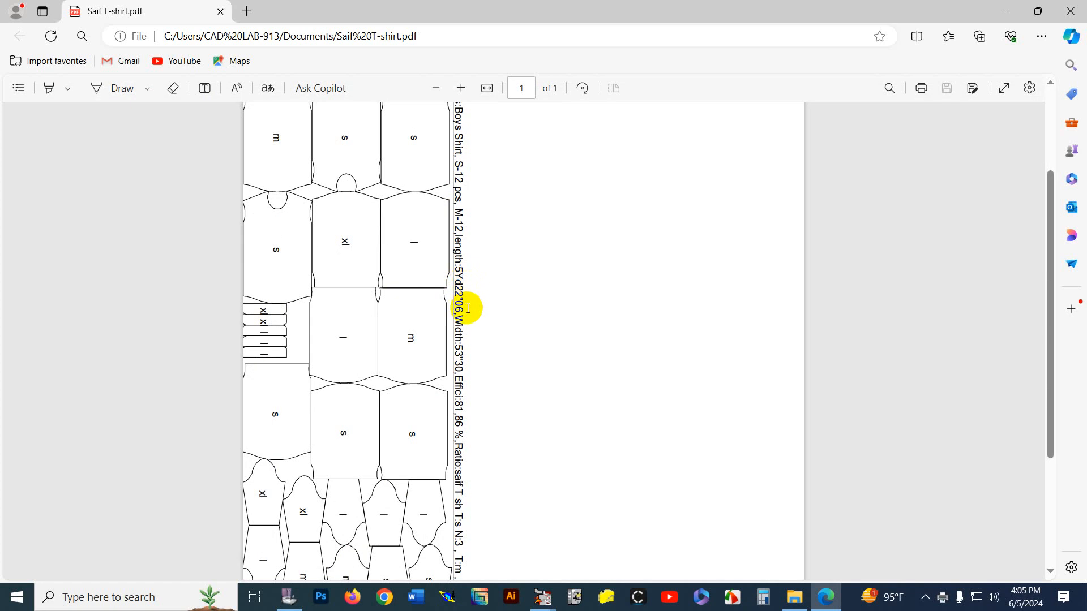
Step: Read the rest of the marker information line through to the date in Saif T-shirt.pdf, and close the PDF
scroll(486, 349, down, 3)
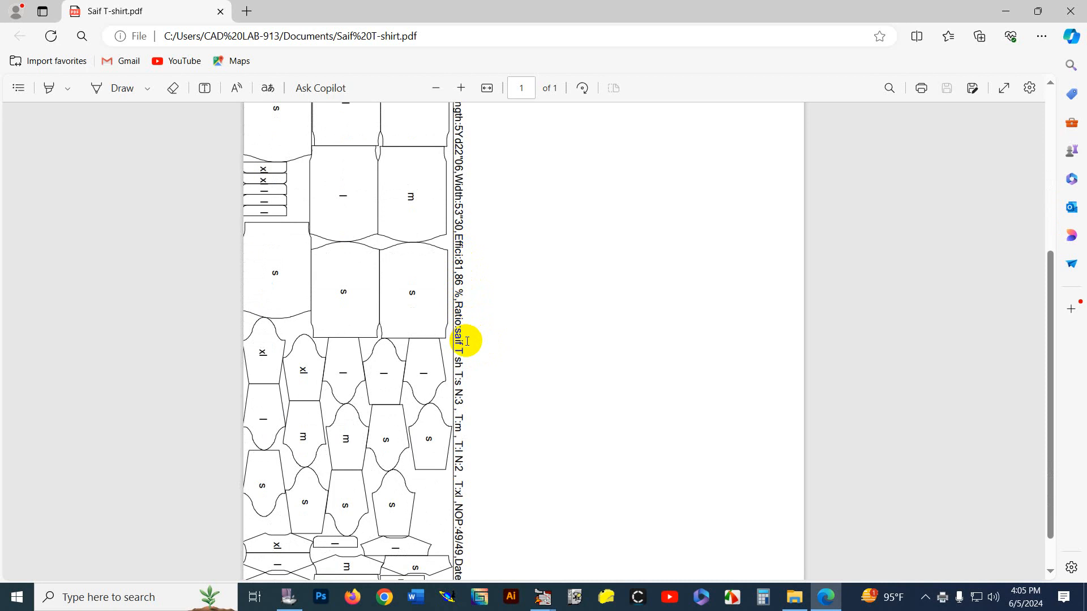
scroll(467, 339, down, 1)
scroll(467, 339, down, 1)
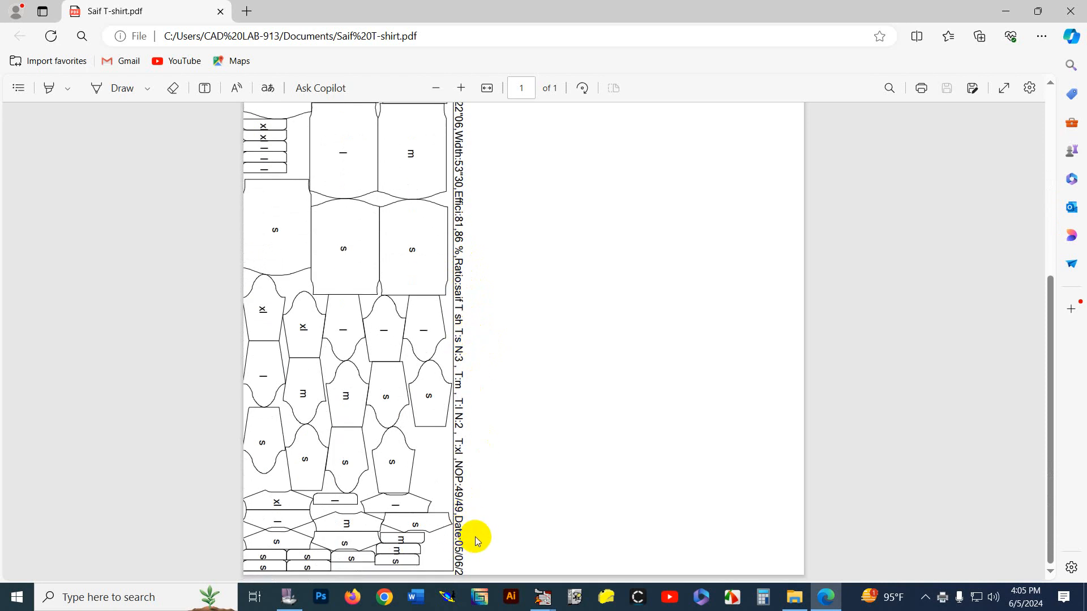
scroll(459, 475, up, 5)
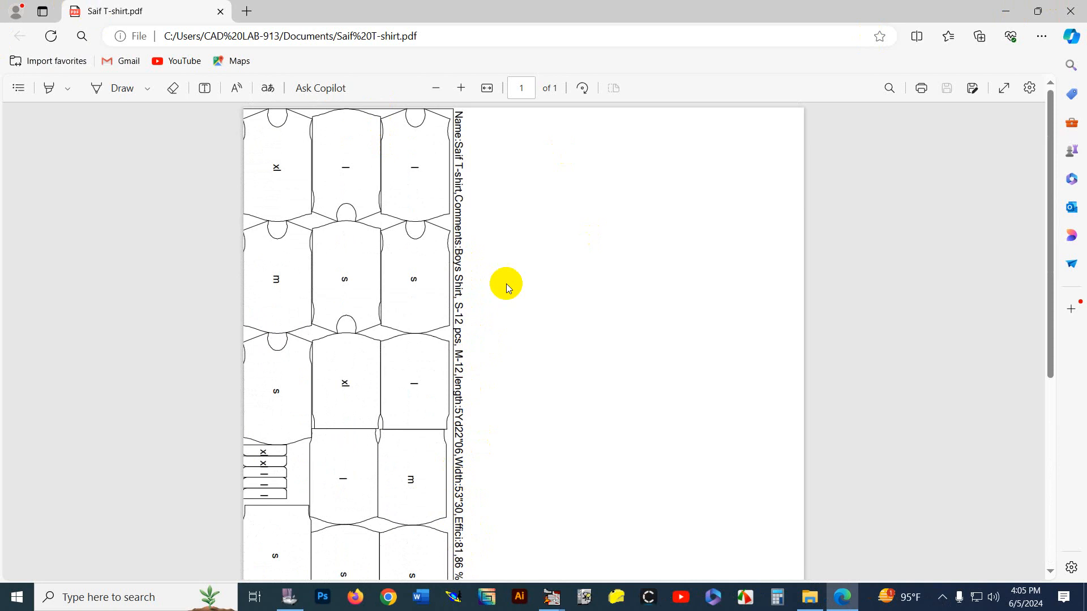
click(1073, 15)
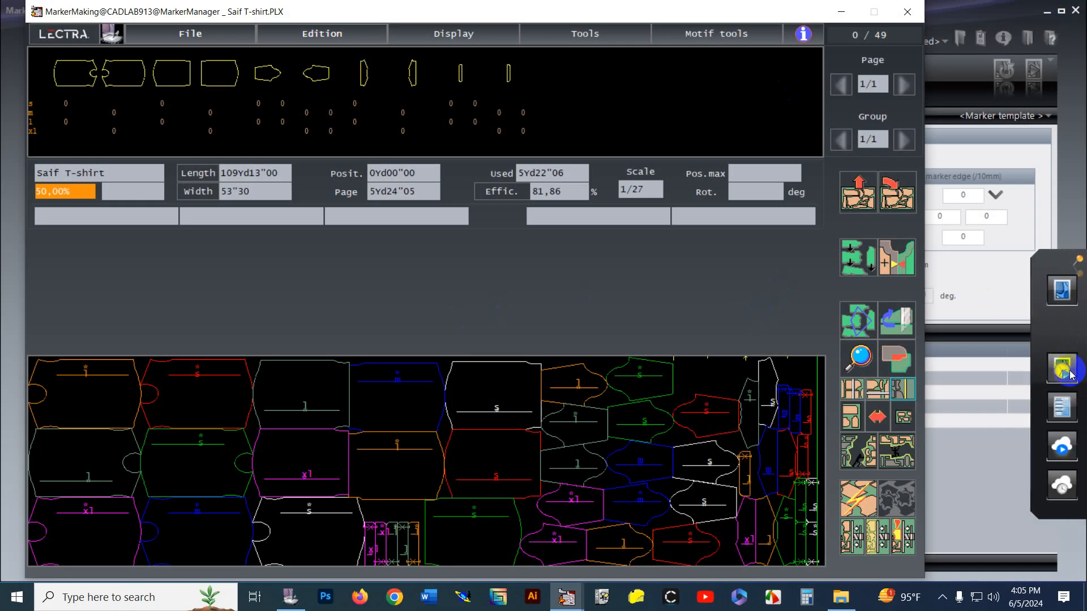
Step: Switch to MarkerManager, preview the Saif T-shirt marker report with the Preview_all configuration, and close the preview
click(1061, 406)
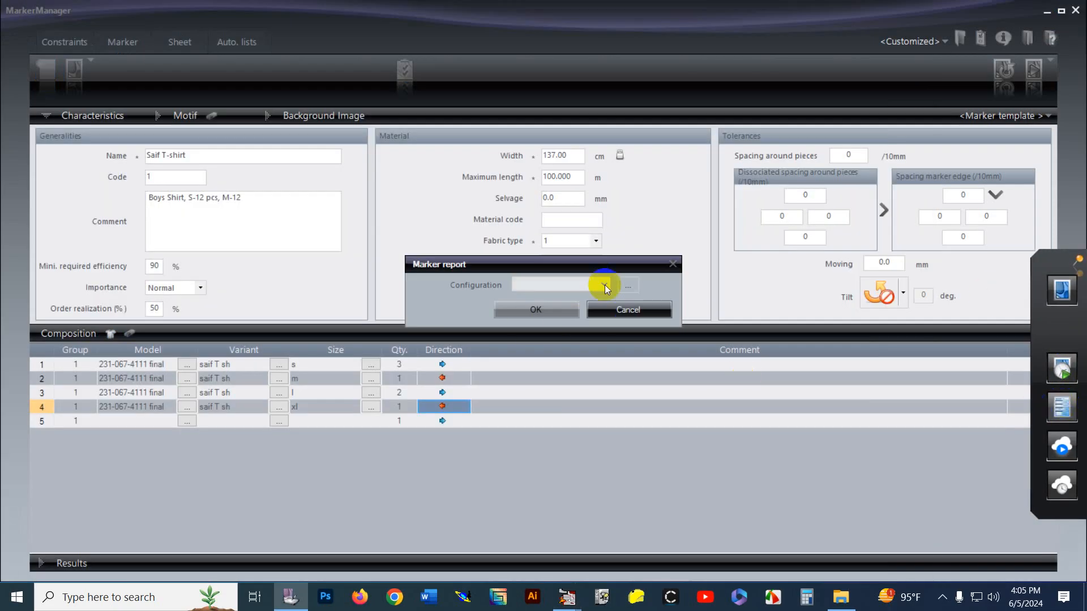
click(604, 284)
click(578, 296)
click(563, 307)
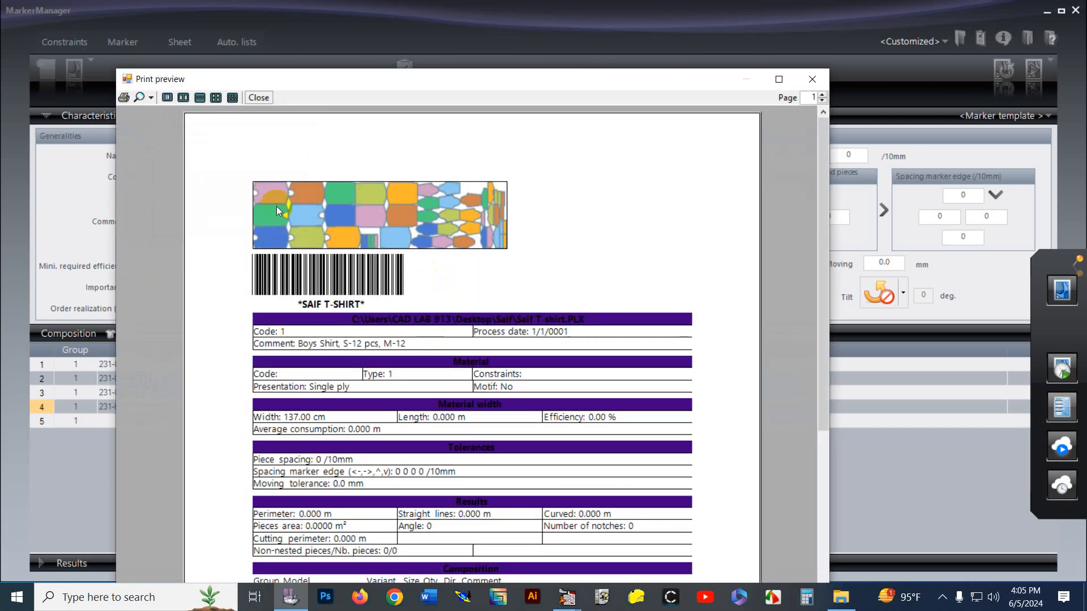
click(812, 79)
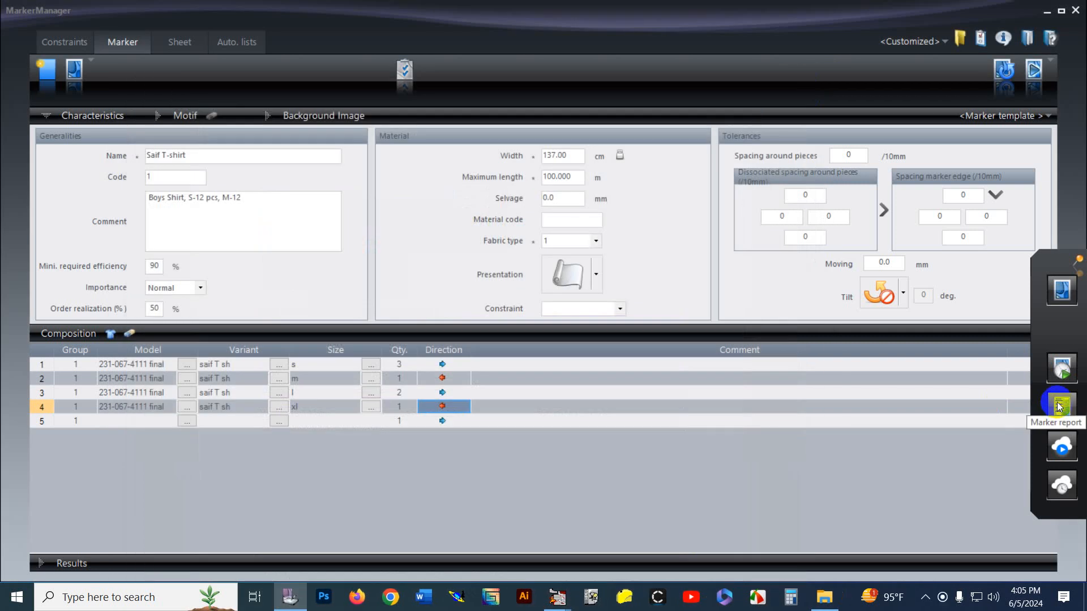
Step: Generate the Preview_all marker report again, examine it down to the composition table and layout image, and close it
click(1058, 405)
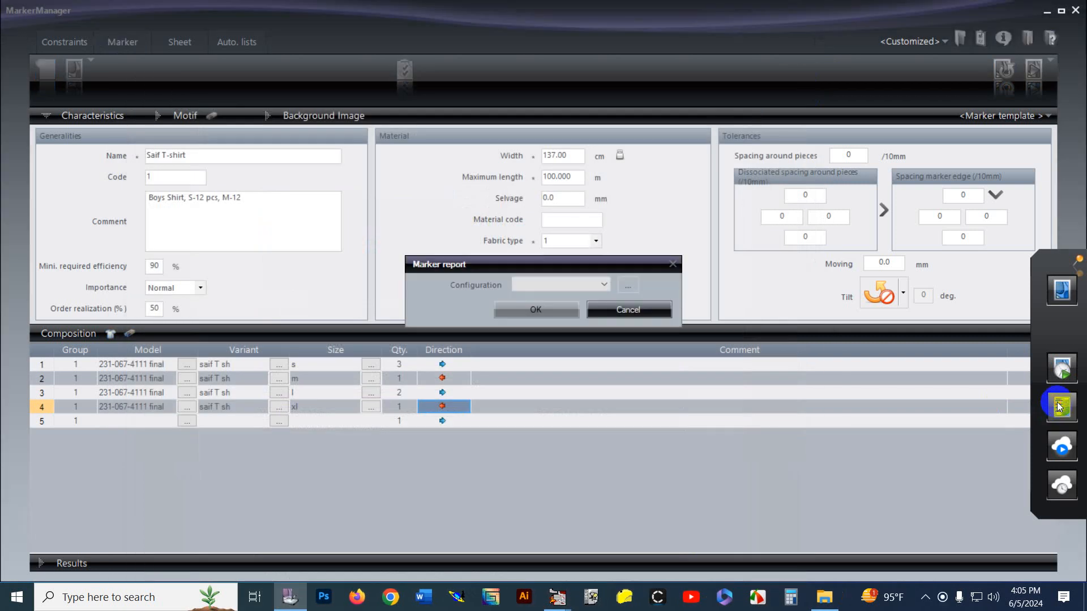
click(606, 286)
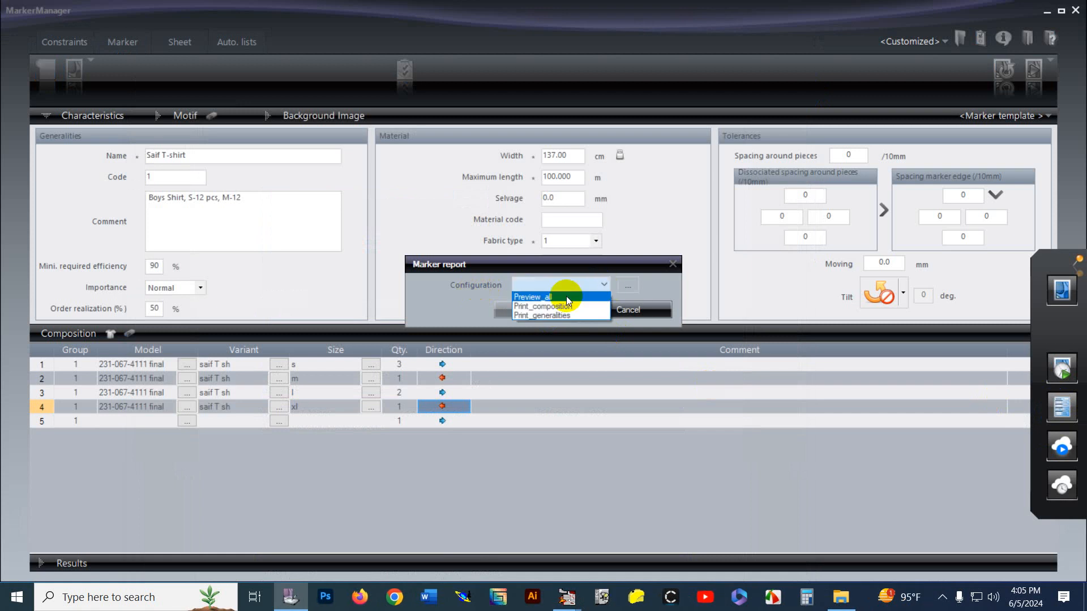
click(566, 296)
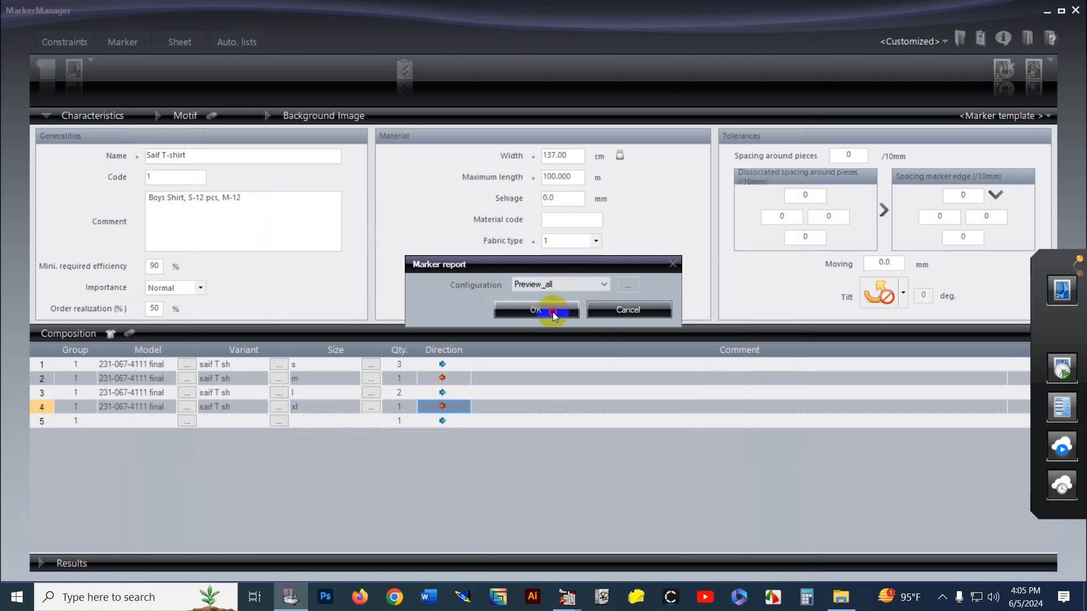
click(552, 310)
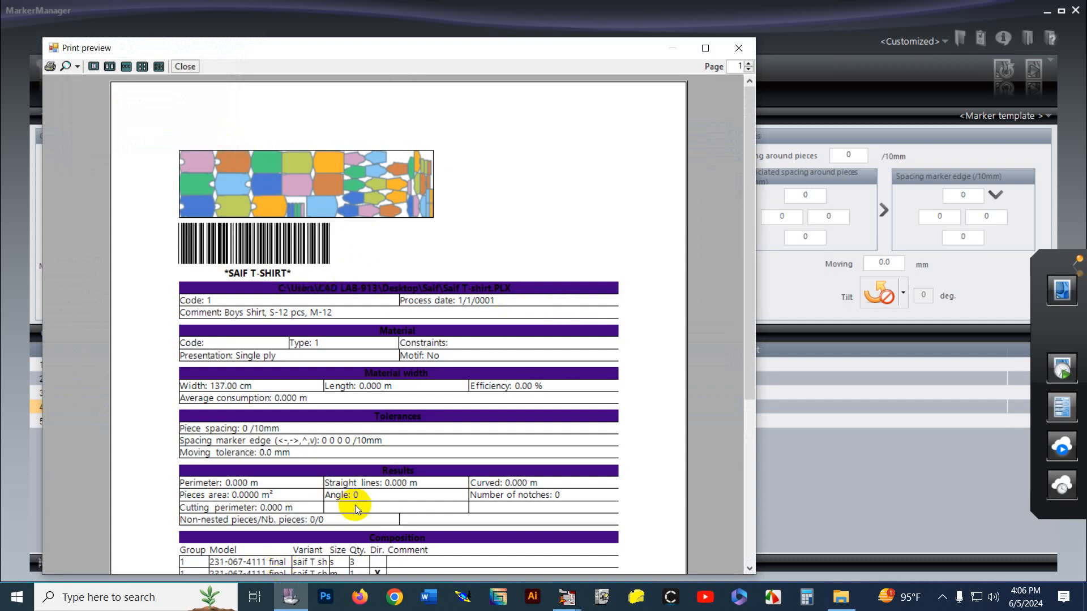
drag(747, 284, 752, 400)
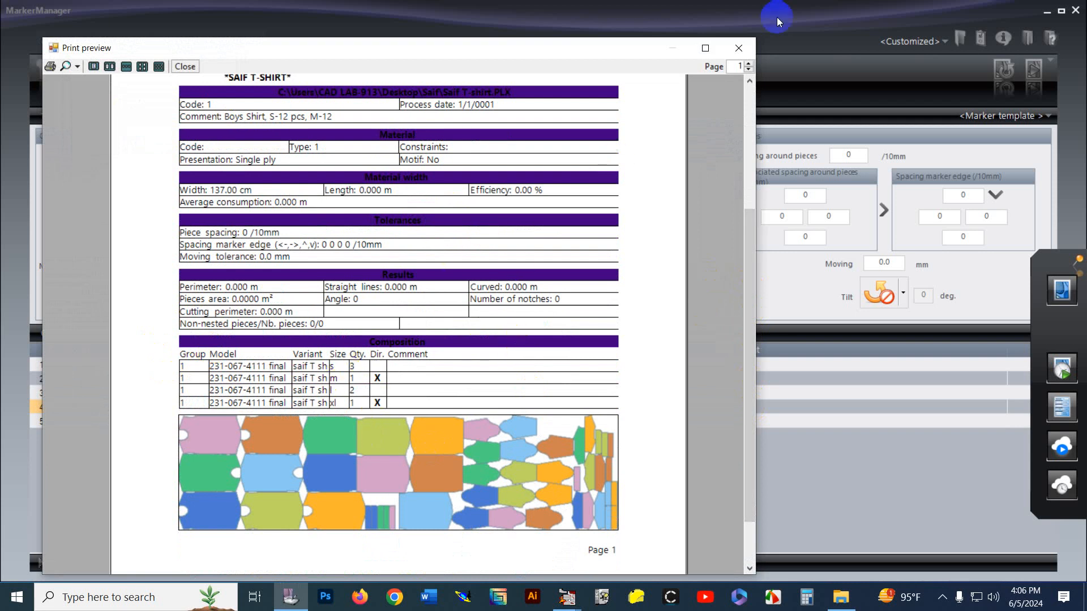
click(740, 49)
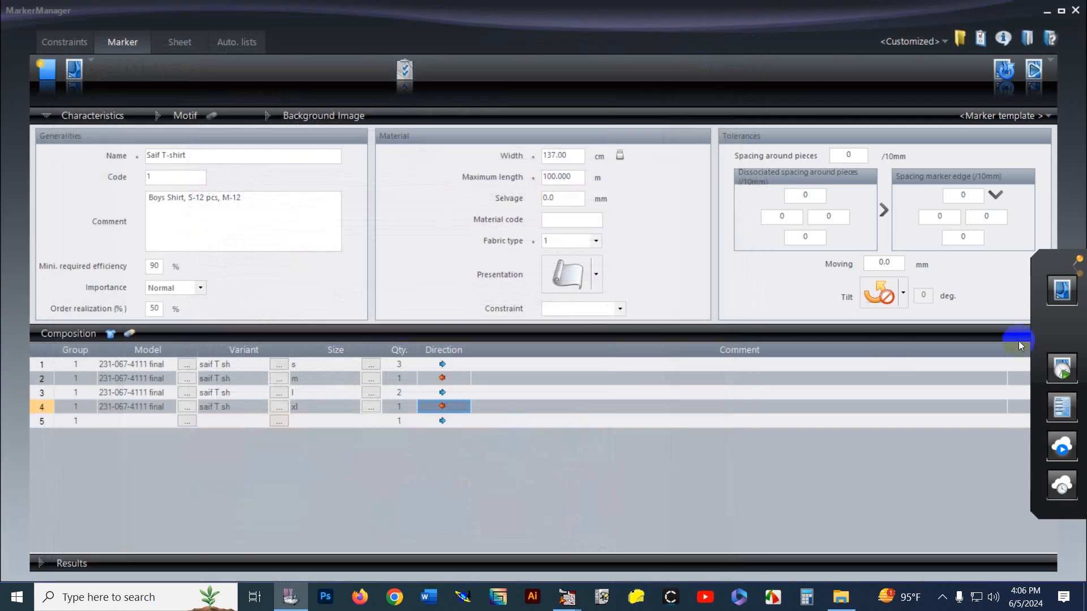
Step: Check the Saif folder in File Explorer for the saved Saif T-shirt.PLX marker file and close the folder
click(840, 598)
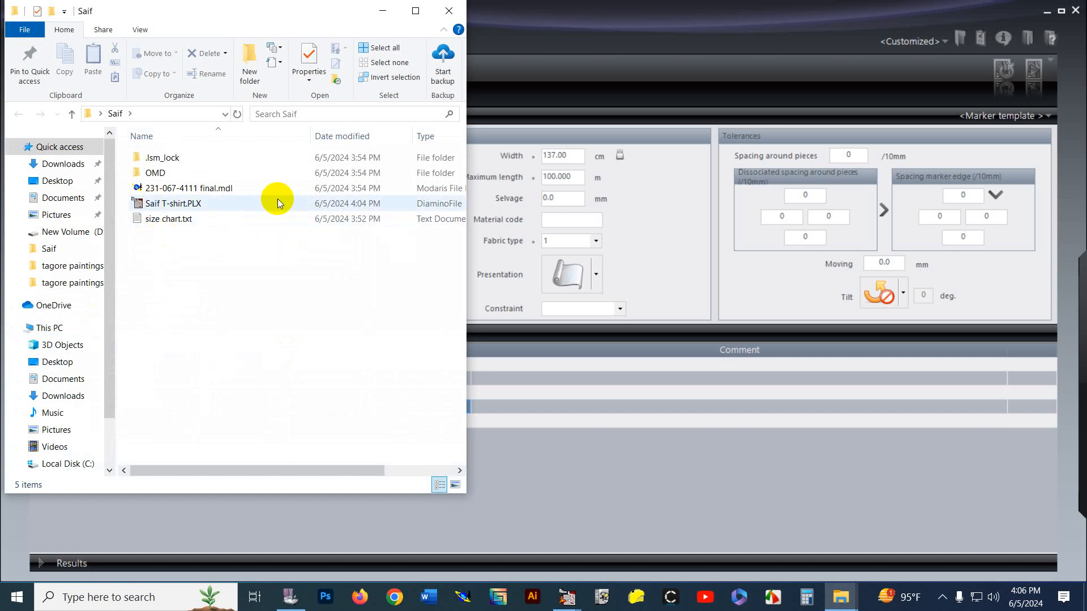
click(448, 11)
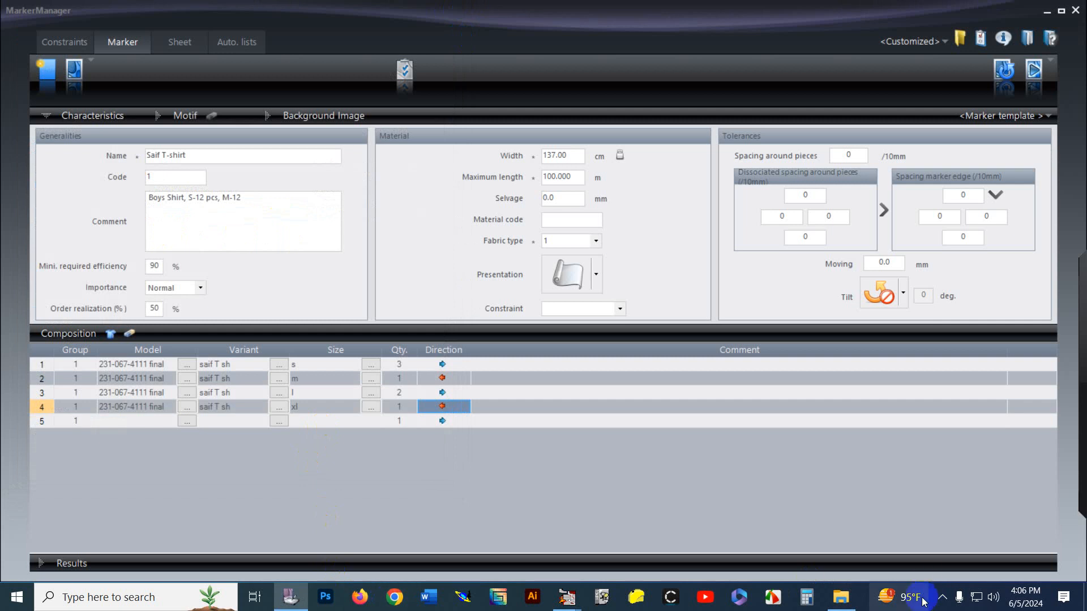
click(942, 597)
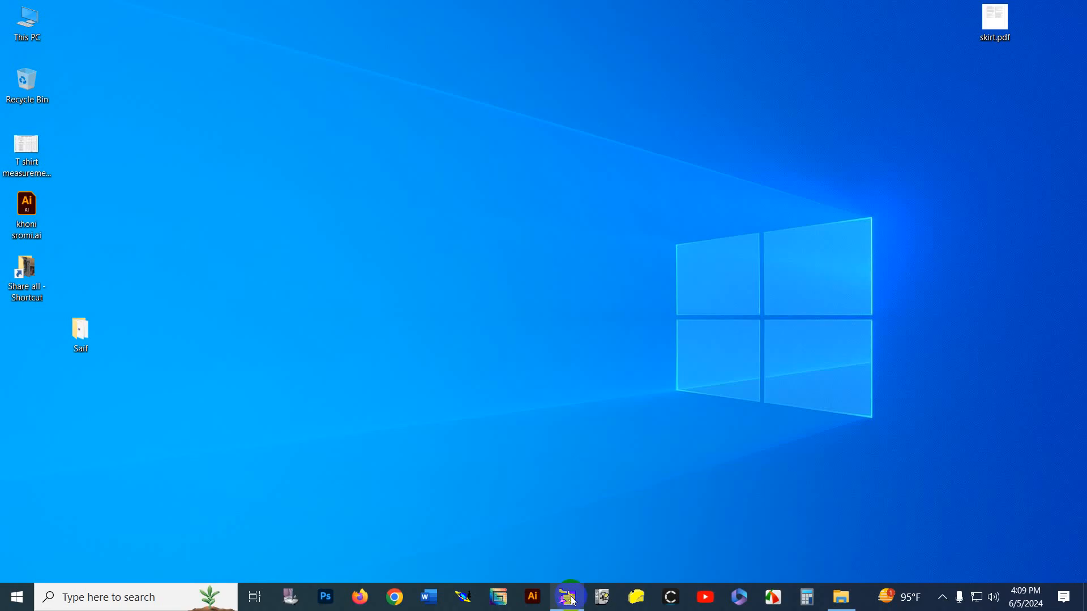
Step: Switch to the MarkerMaking window containing the Test.PLX marker and reposition the window on the desktop
click(567, 597)
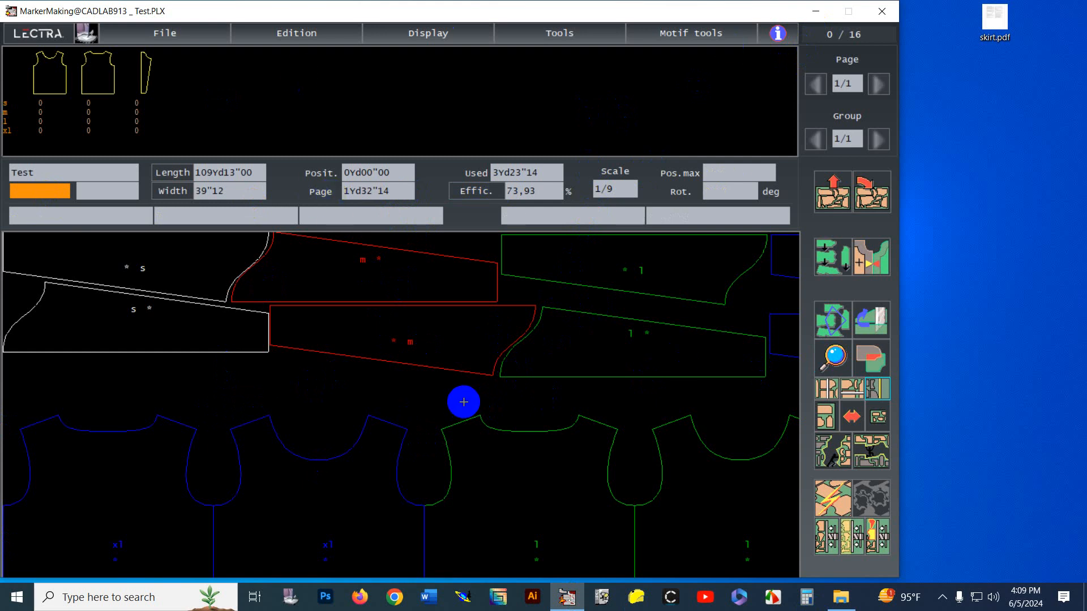
drag(726, 15, 700, 33)
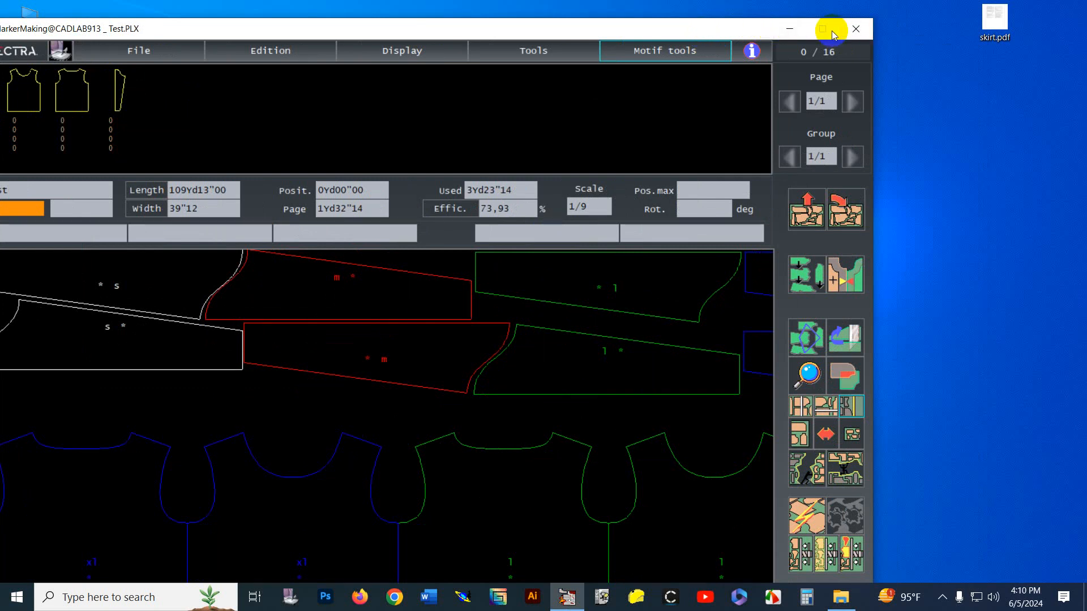
click(582, 578)
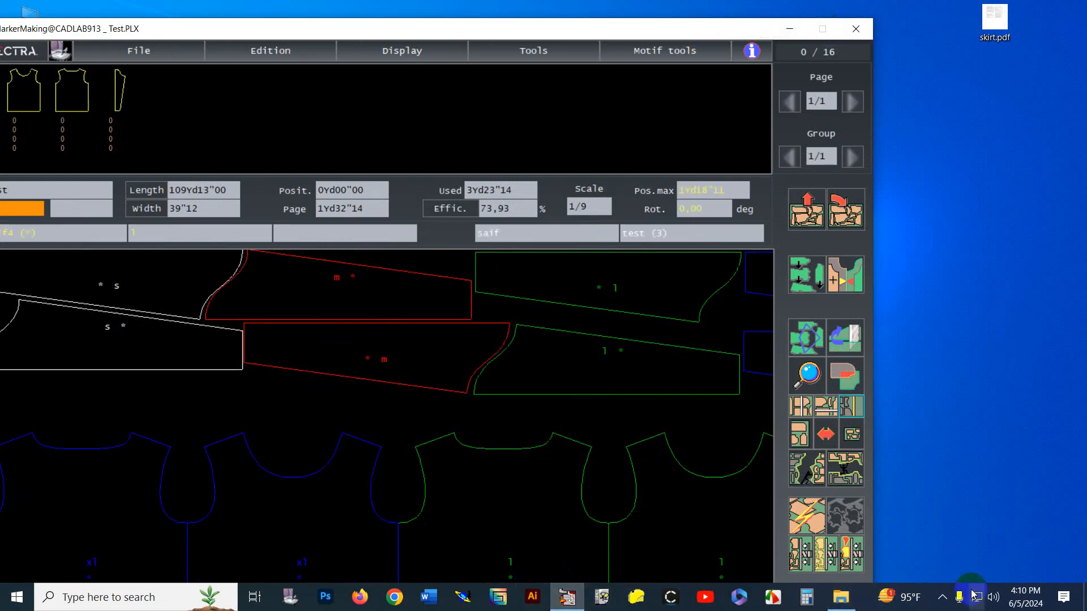